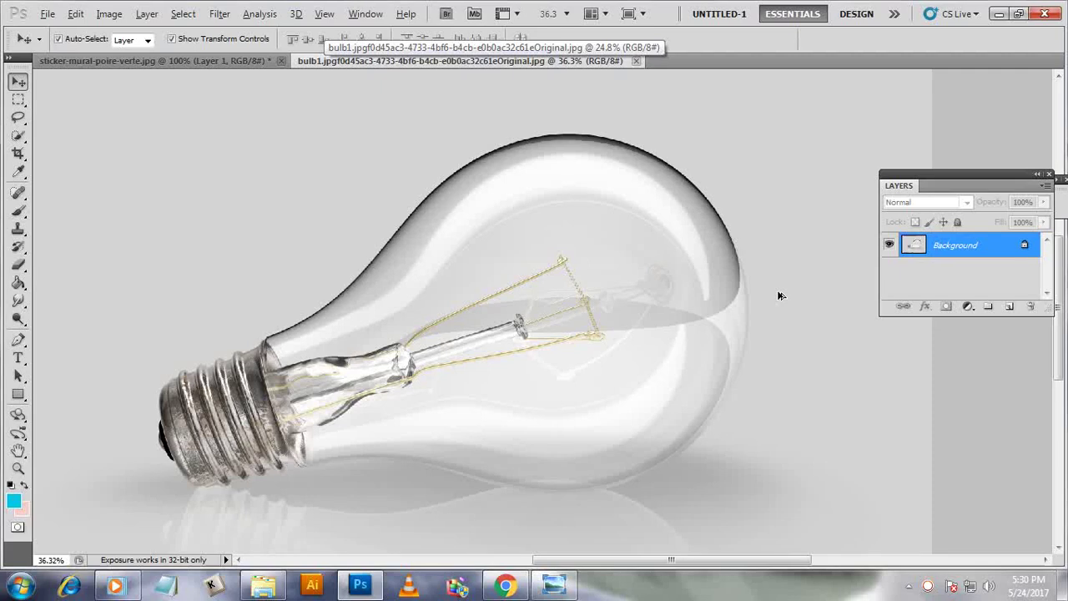
Drag the pear layer from the pear document into the light bulb image as Layer 1.
scroll(554, 304, up, 1)
scroll(579, 269, down, 2)
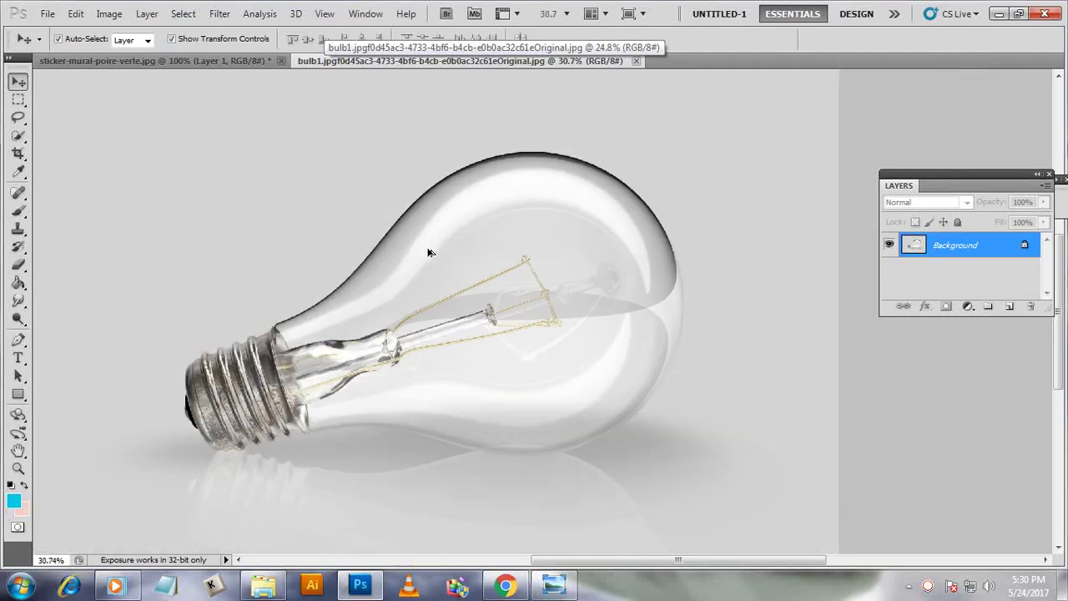
scroll(429, 247, down, 1)
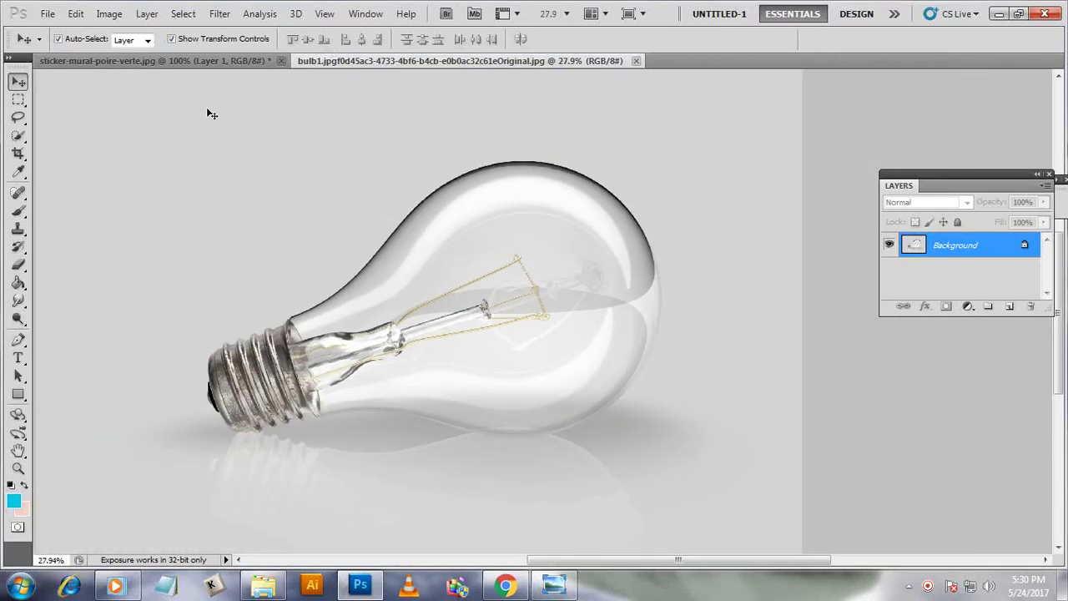
click(198, 64)
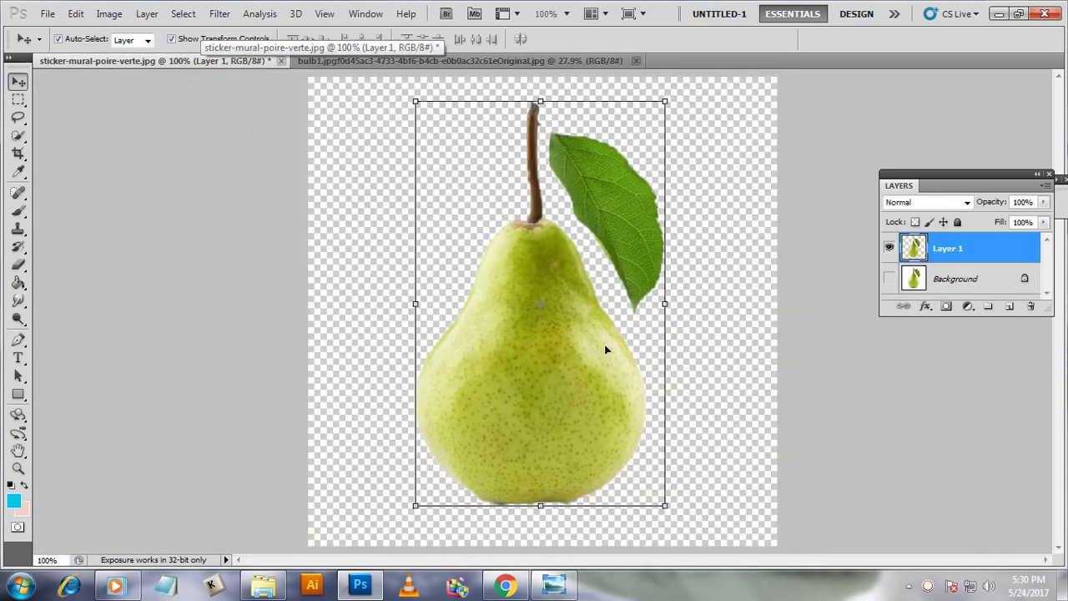
click(592, 423)
mouse_move(592, 423)
mouse_down()
mouse_move(479, 65)
mouse_move(477, 310)
mouse_move(565, 409)
mouse_up()
Rotate the pear about -109°, scale it ~150%, and stretch its sides to fill the bulb glass.
click(785, 40)
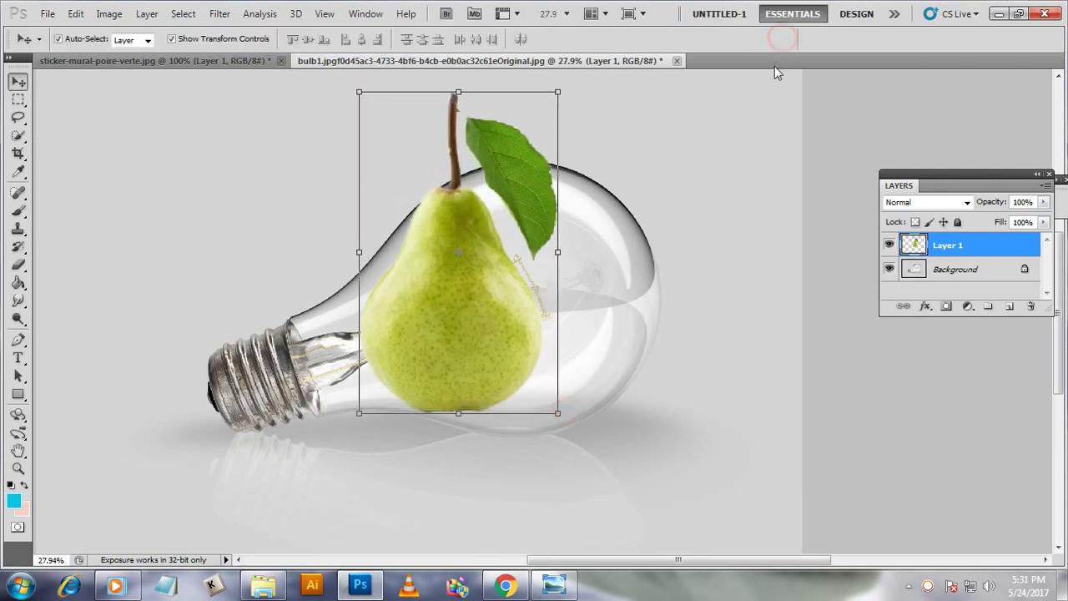
mouse_move(567, 424)
mouse_down()
mouse_move(500, 164)
mouse_move(521, 158)
mouse_move(528, 186)
mouse_move(501, 241)
mouse_move(443, 289)
mouse_up()
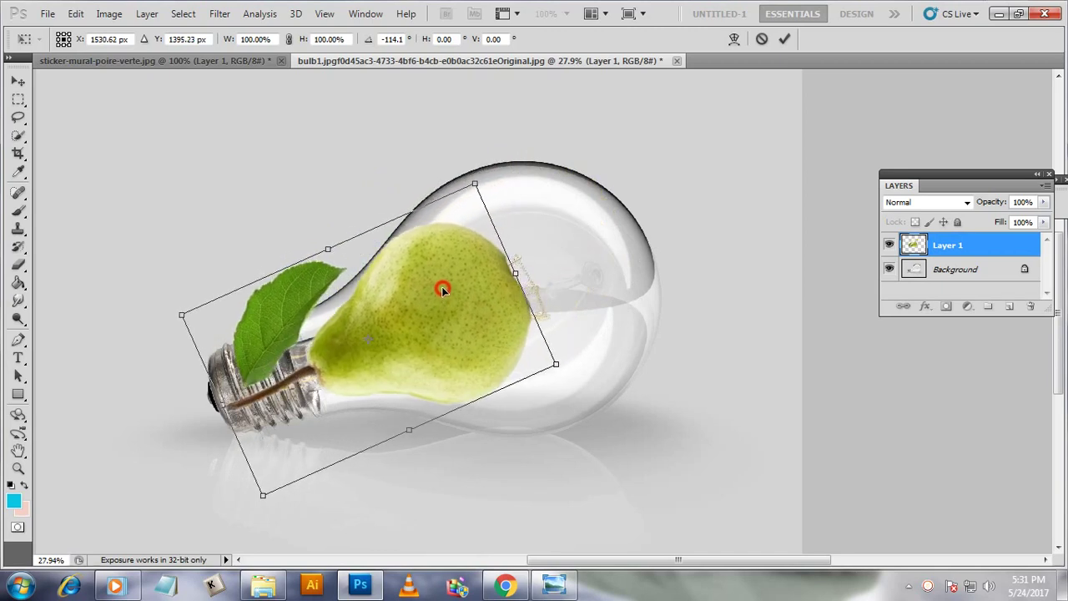
mouse_move(554, 367)
mouse_down()
mouse_move(649, 363)
mouse_move(667, 416)
mouse_up()
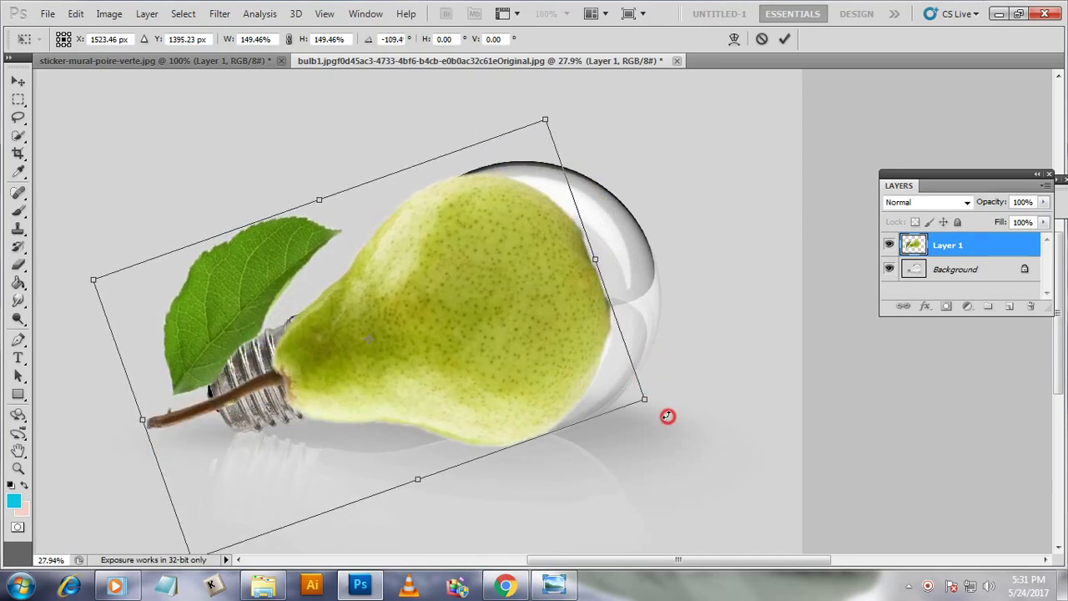
drag(505, 318, 544, 303)
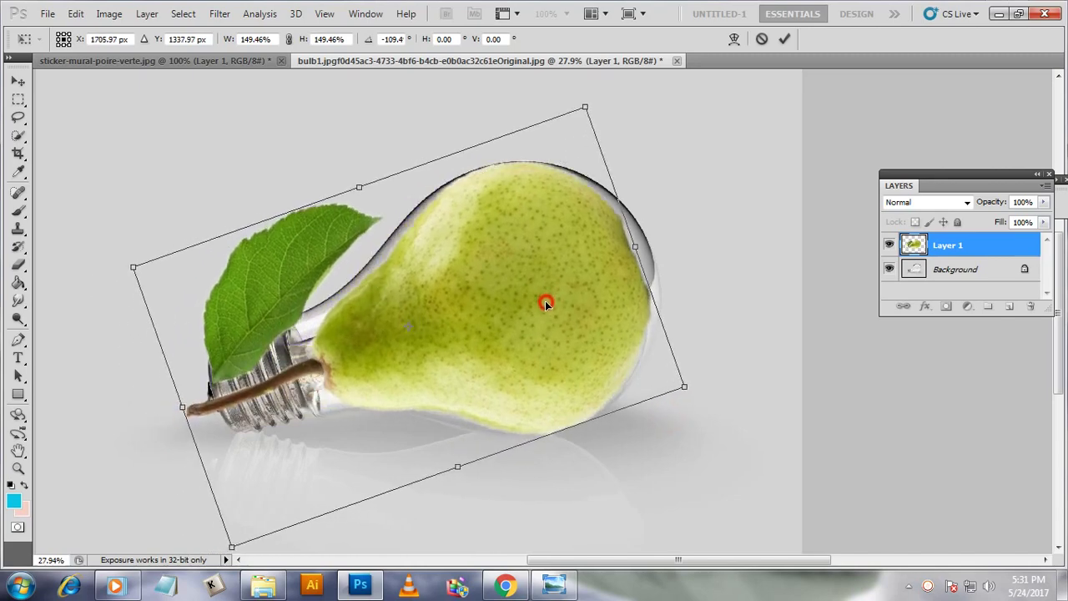
scroll(437, 281, down, 1)
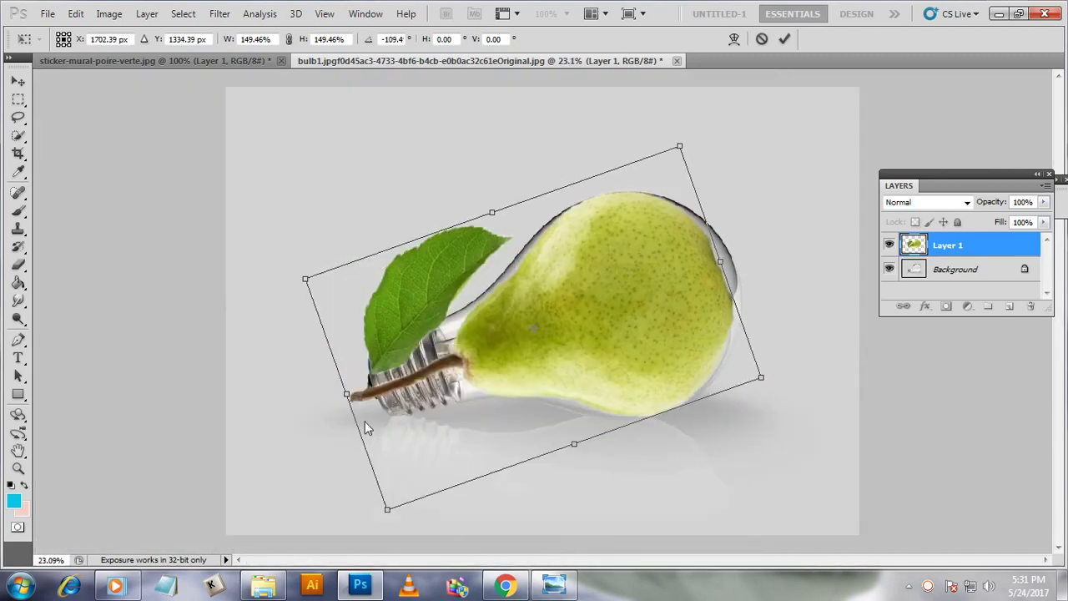
drag(349, 394, 294, 398)
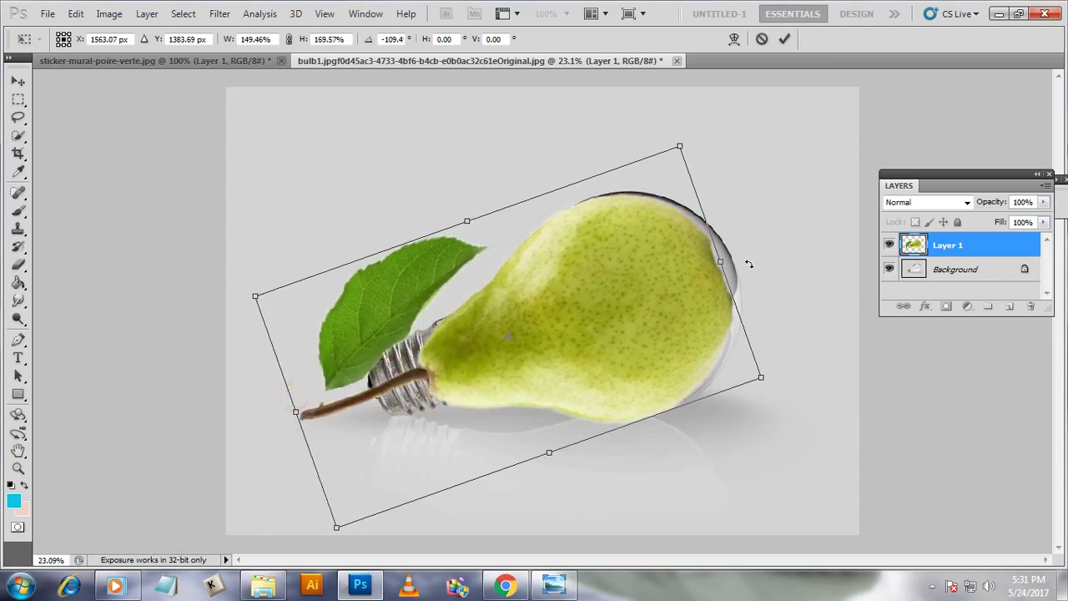
drag(720, 261, 727, 259)
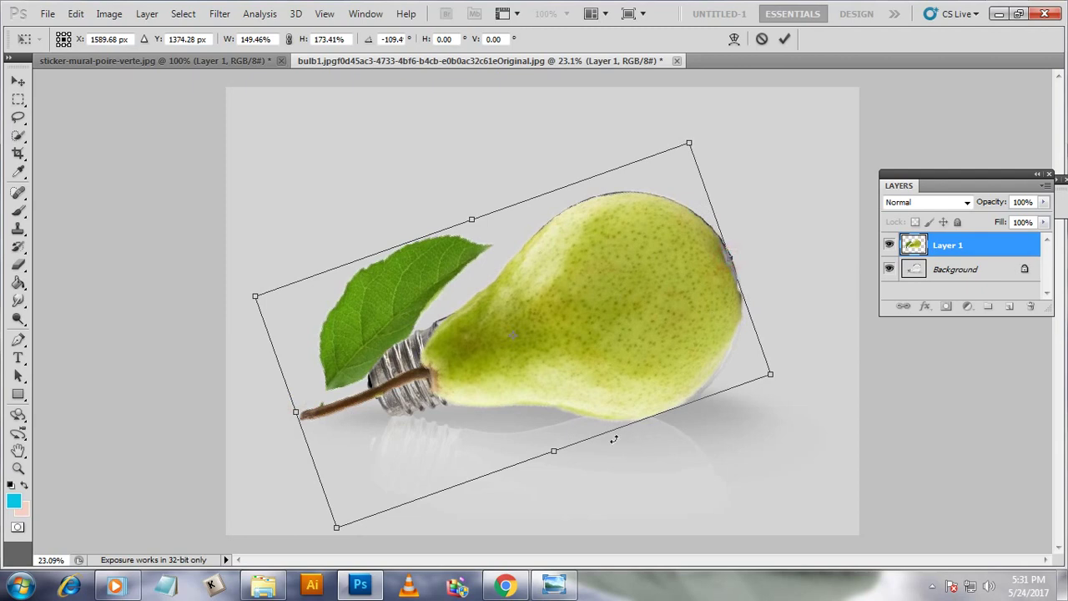
mouse_move(559, 455)
mouse_down()
mouse_move(556, 426)
mouse_move(572, 447)
mouse_up()
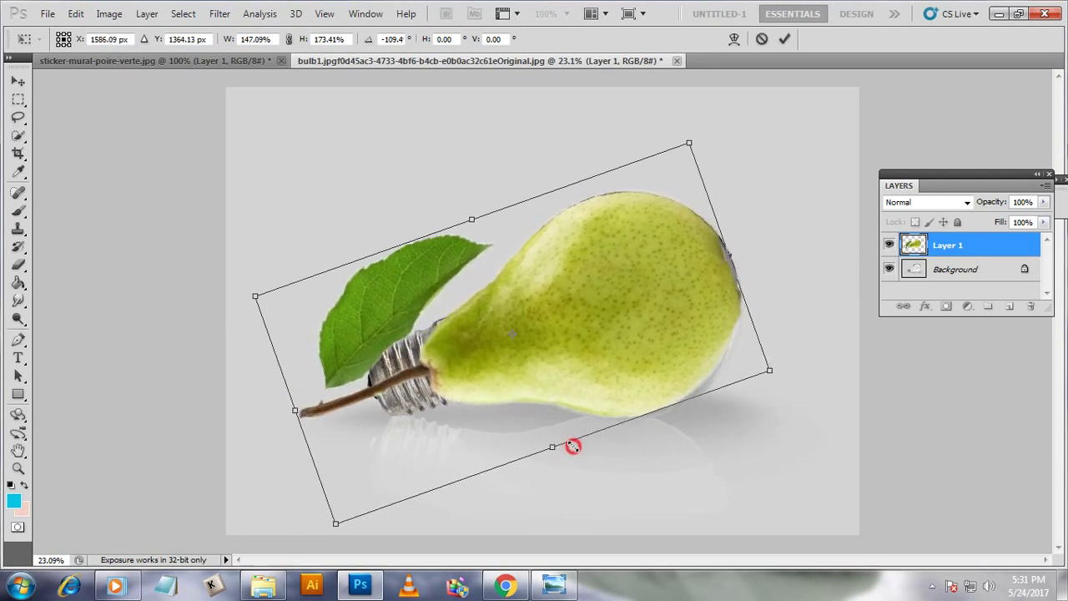
click(786, 39)
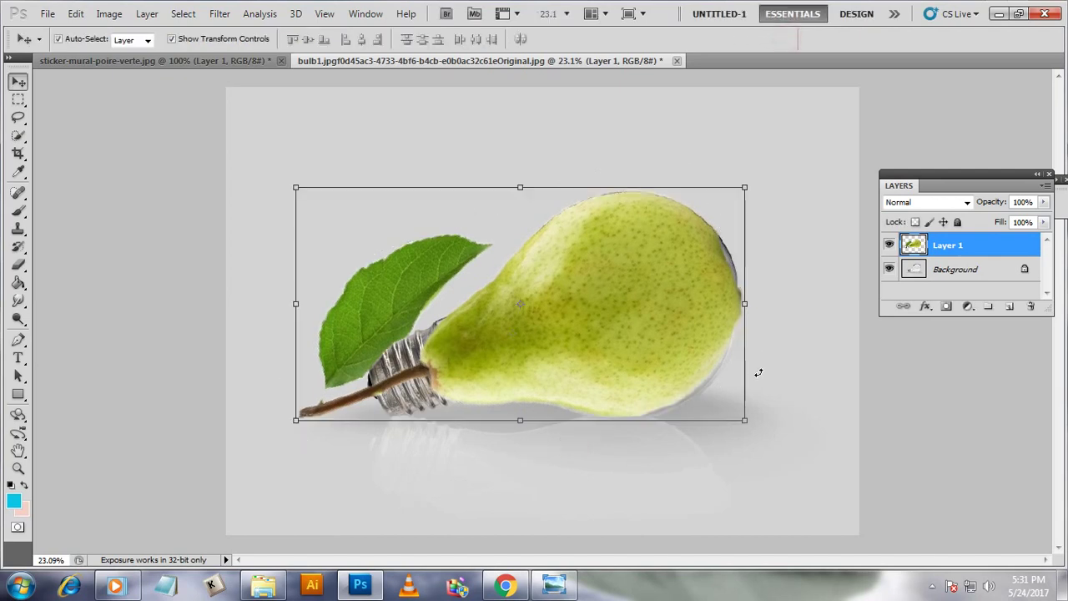
Set the pear layer to full opacity and apply the pending transform.
click(746, 422)
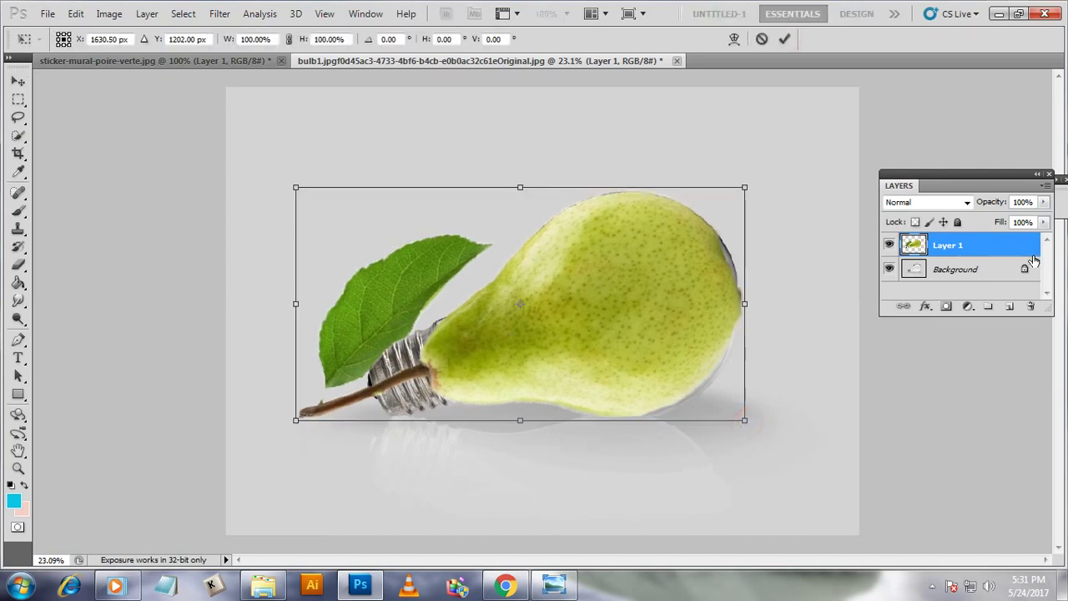
click(1044, 203)
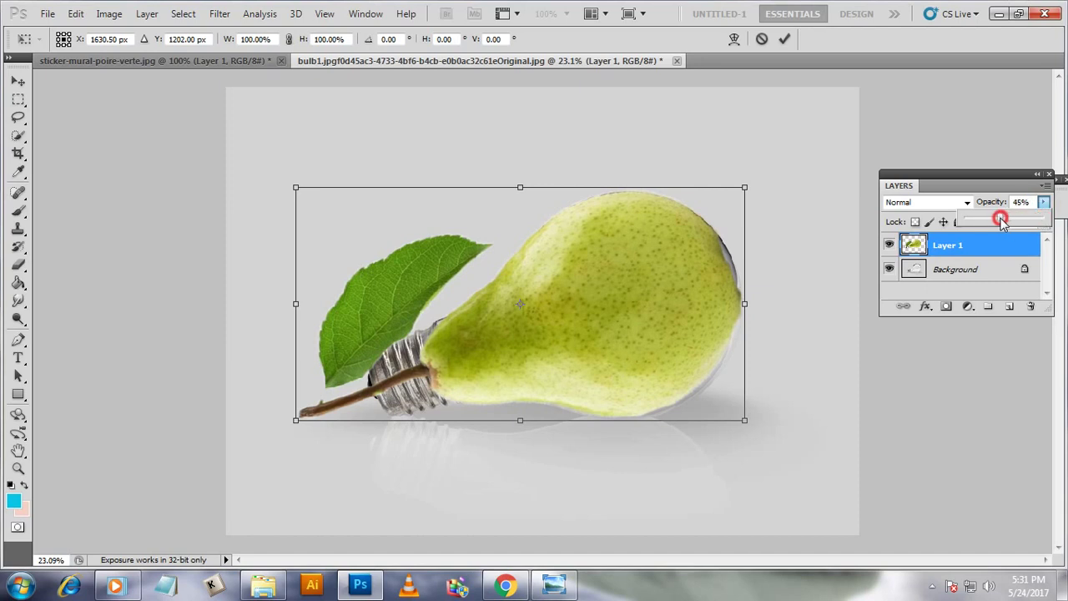
drag(1019, 219, 1045, 219)
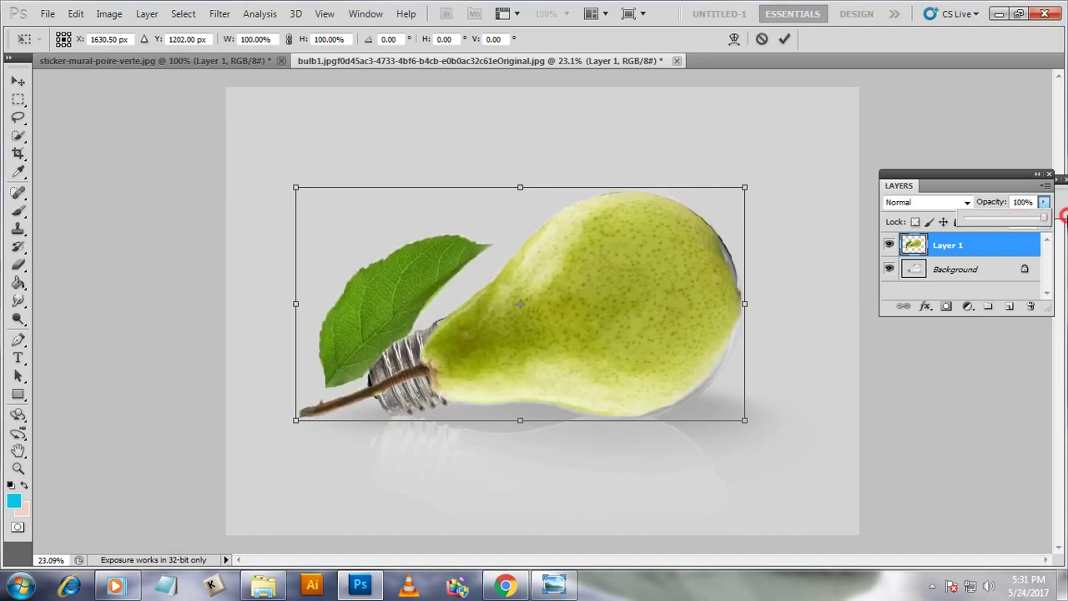
click(965, 269)
click(785, 39)
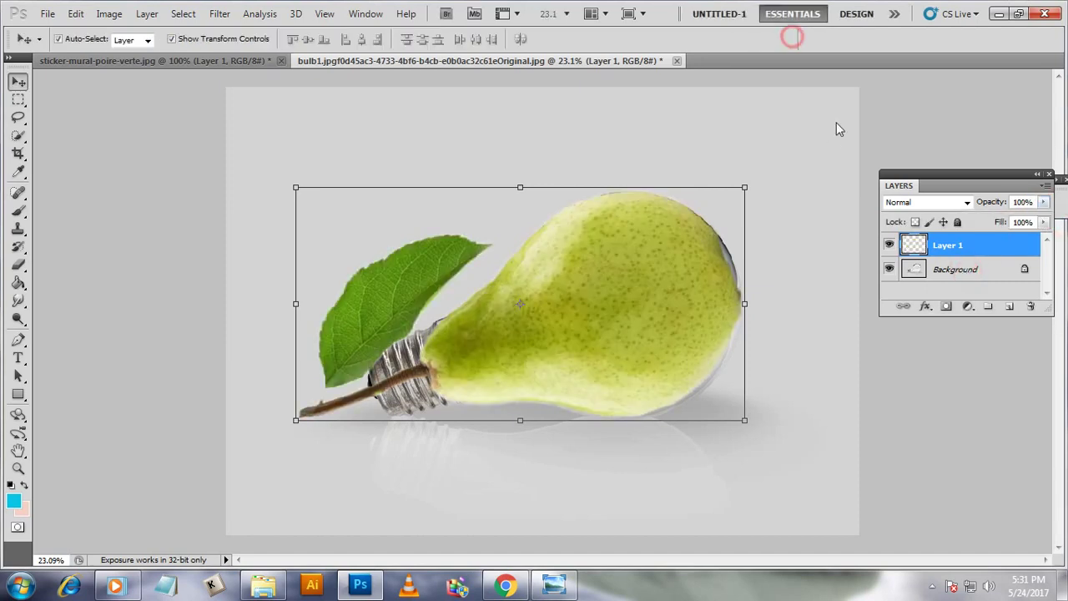
Convert the bulb Background to Layer 0, move it above the pear, and set opacity to 59%.
click(958, 269)
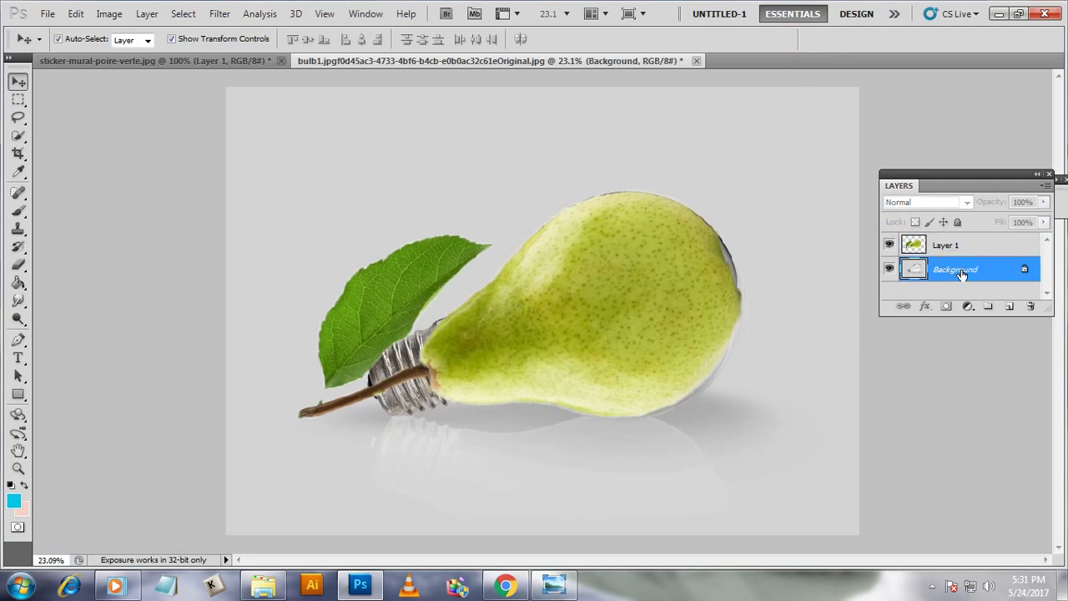
double_click(975, 276)
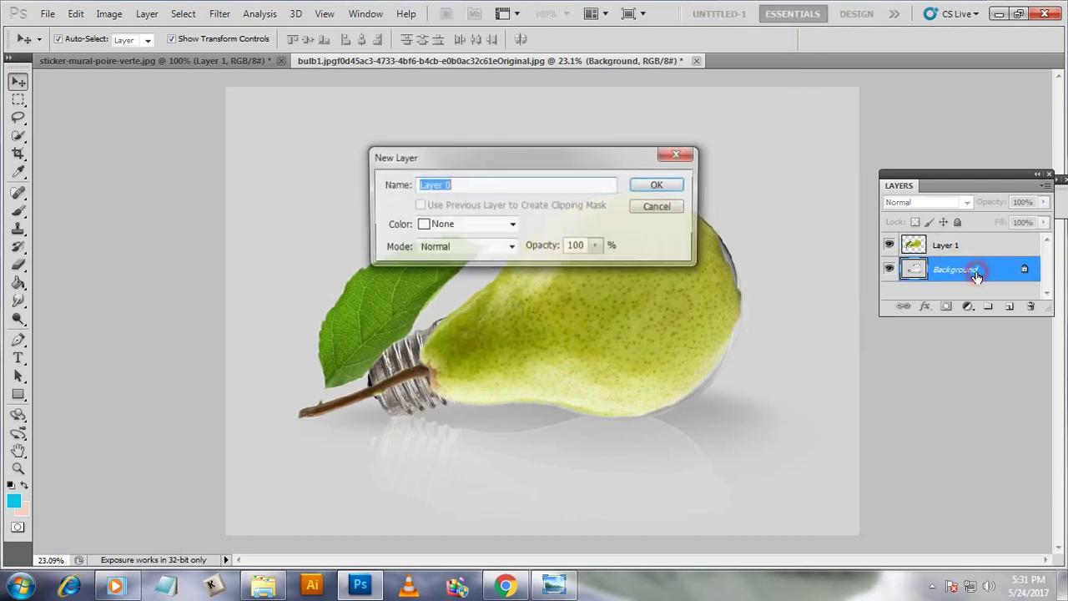
click(668, 183)
key(ctrl+bracketright)
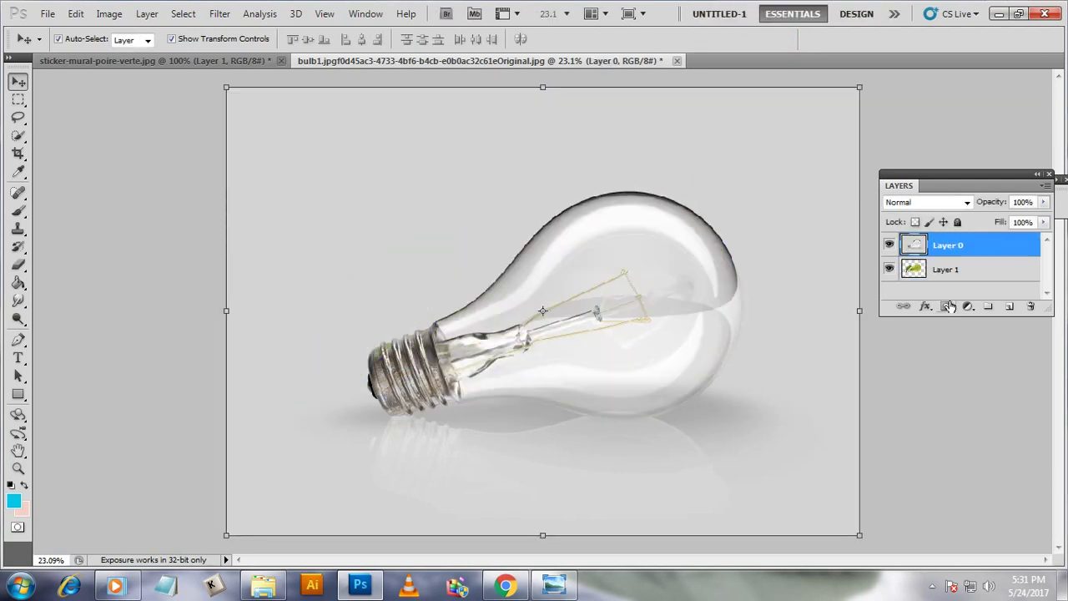
click(1044, 202)
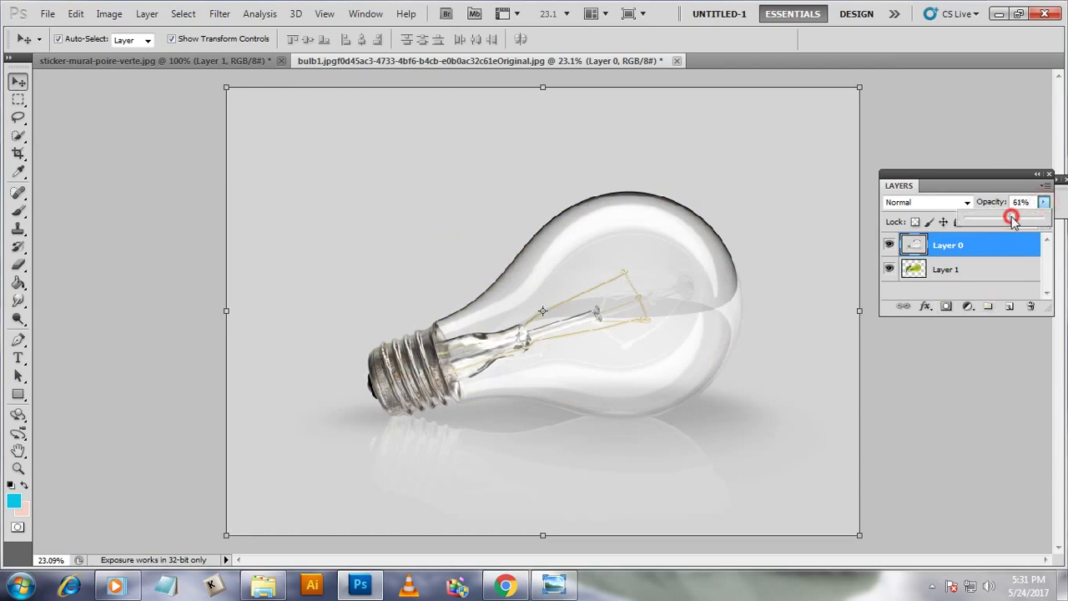
drag(1043, 220, 1013, 220)
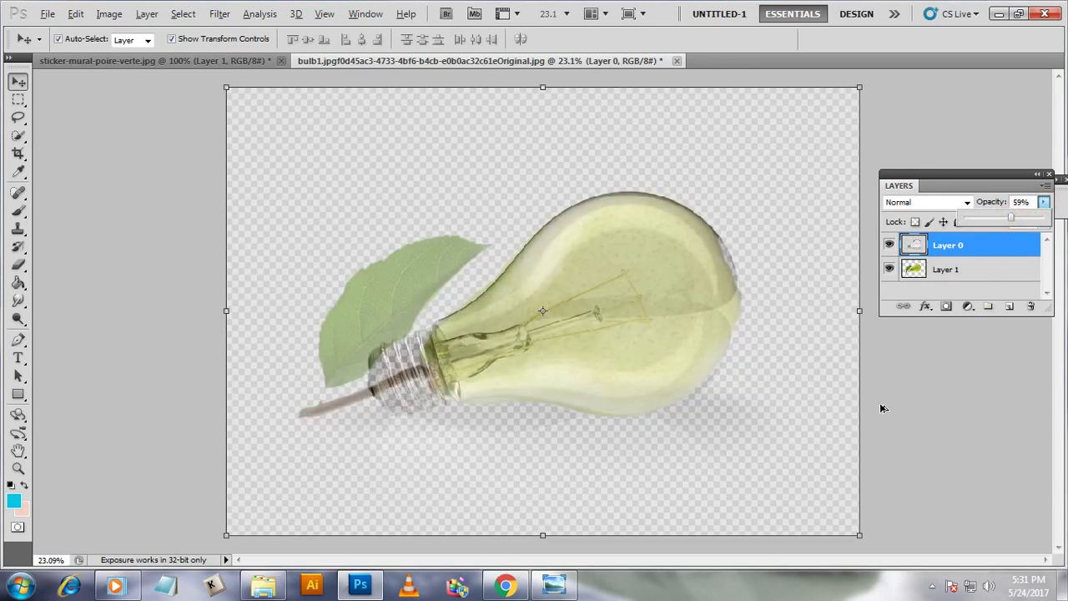
scroll(723, 247, up, 3)
Clone Stamp pear skin on Layer 1 along the bulb's upper-right edge and neck.
click(983, 267)
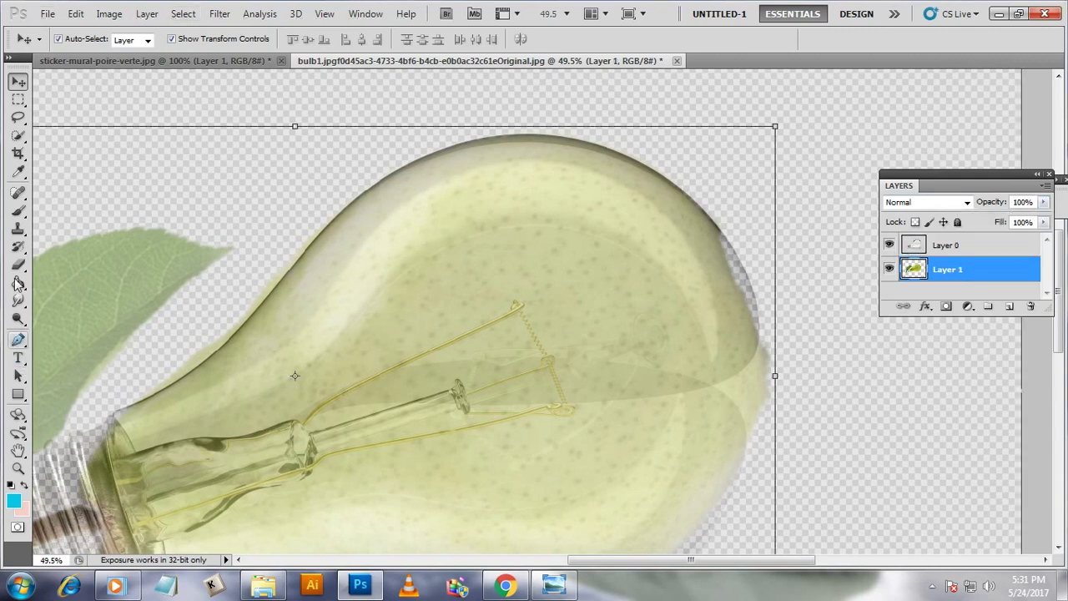
click(17, 232)
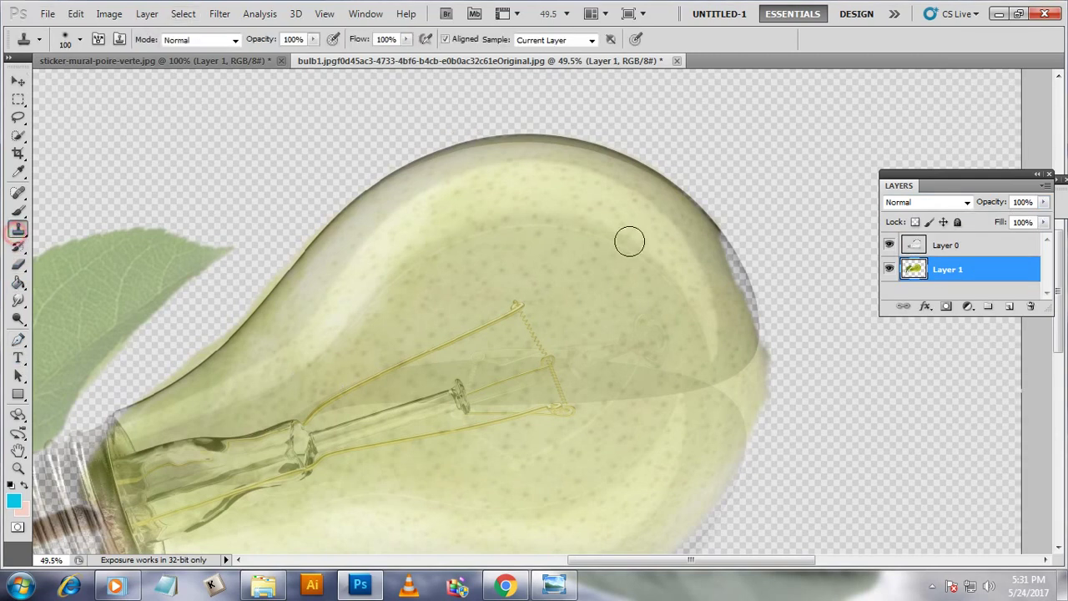
alt+click(711, 269)
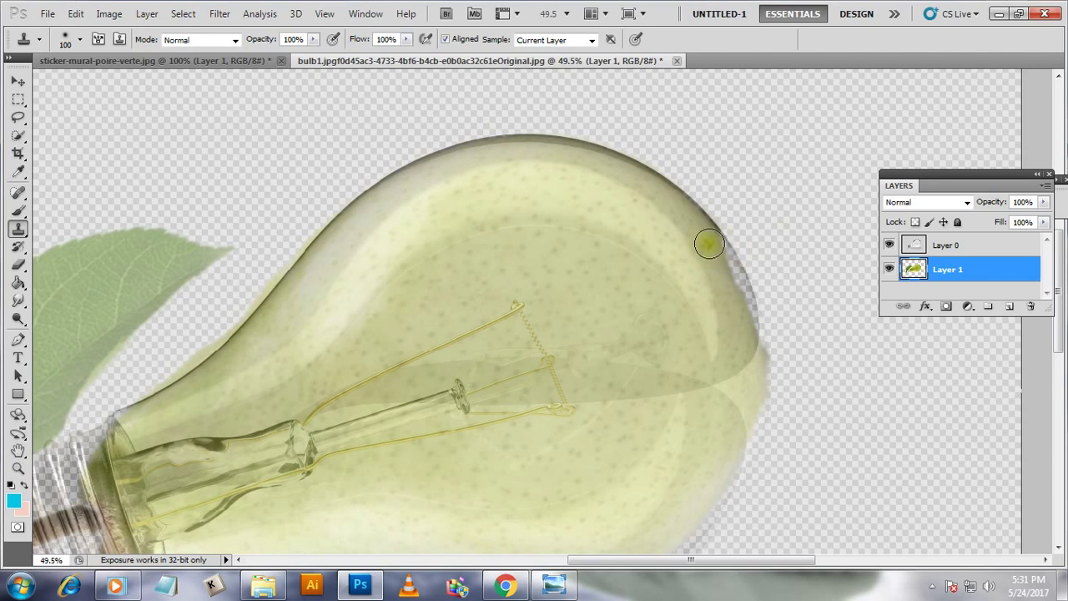
mouse_move(709, 247)
mouse_down()
mouse_move(740, 339)
mouse_move(731, 374)
mouse_up()
scroll(674, 222, down, 2)
scroll(673, 222, down, 4)
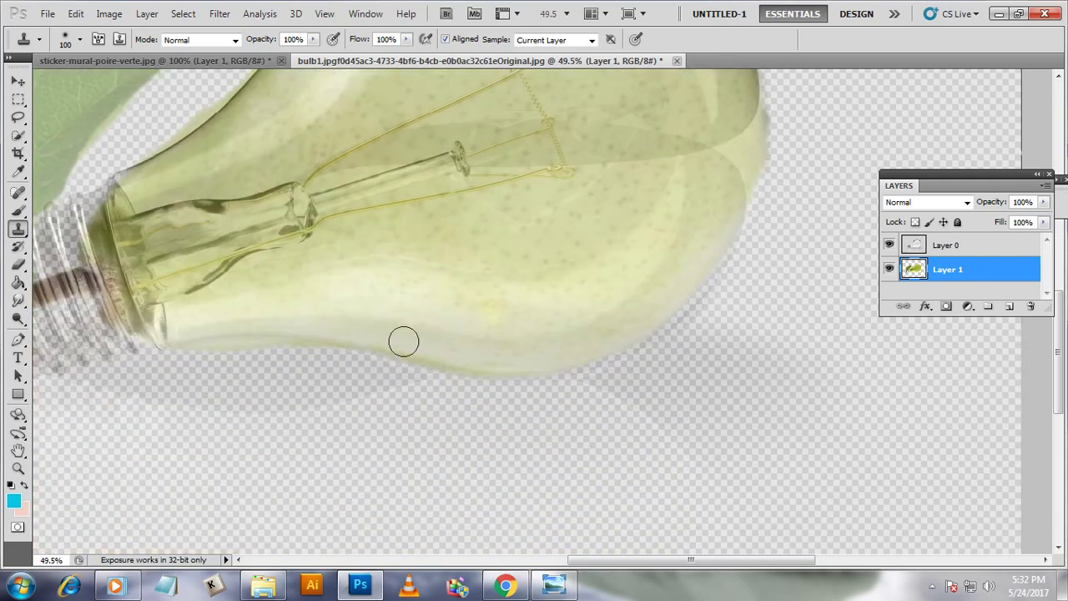
scroll(140, 238, up, 2)
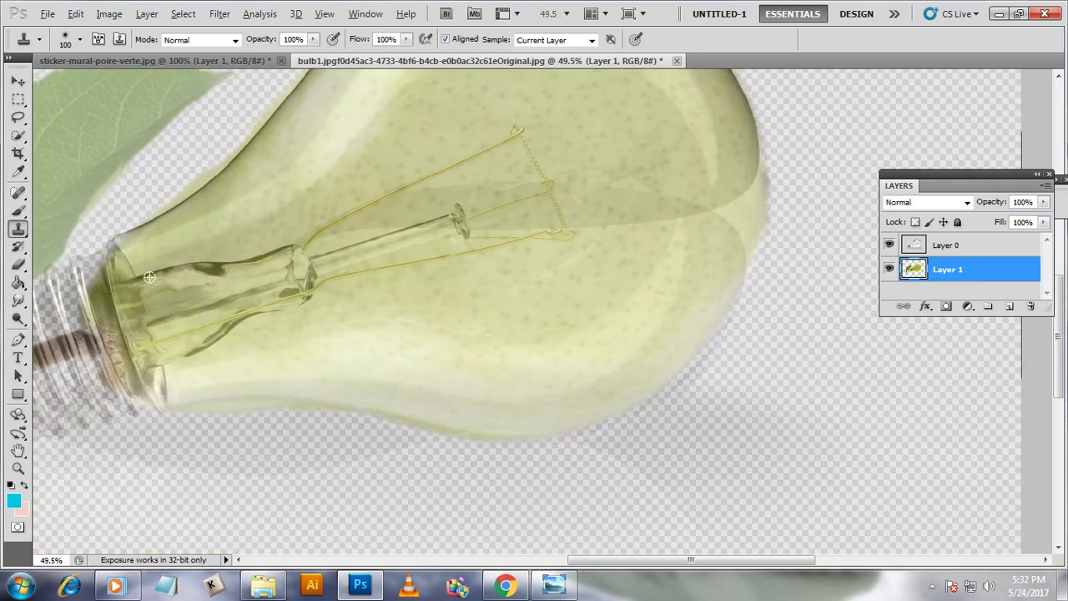
drag(129, 252, 229, 299)
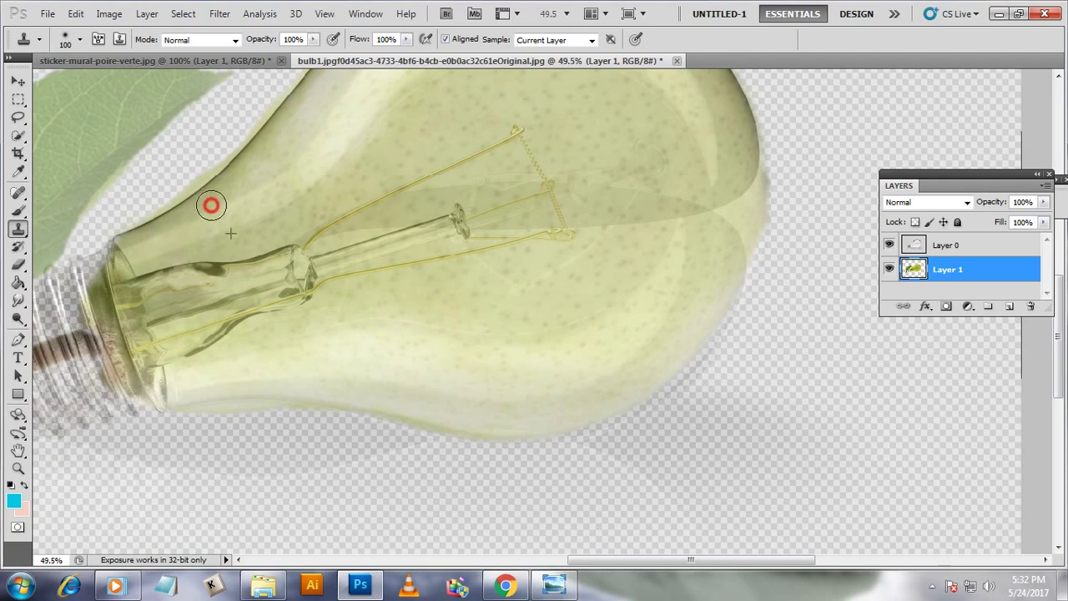
click(18, 265)
Erase the pear overflow below the bulb's lower edge.
scroll(775, 201, up, 1)
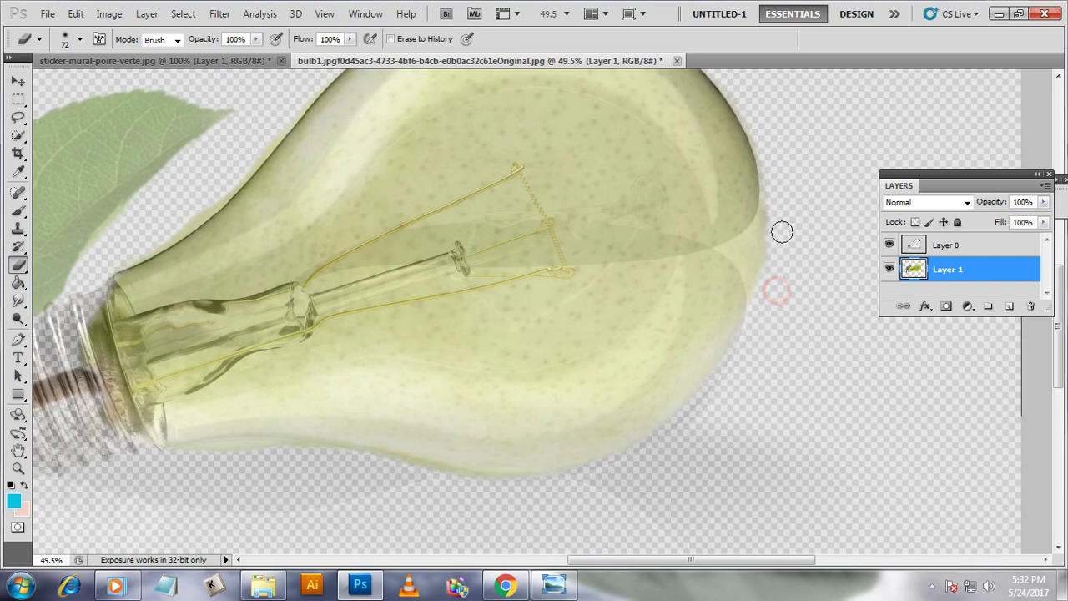
scroll(674, 342, down, 2)
scroll(673, 342, down, 1)
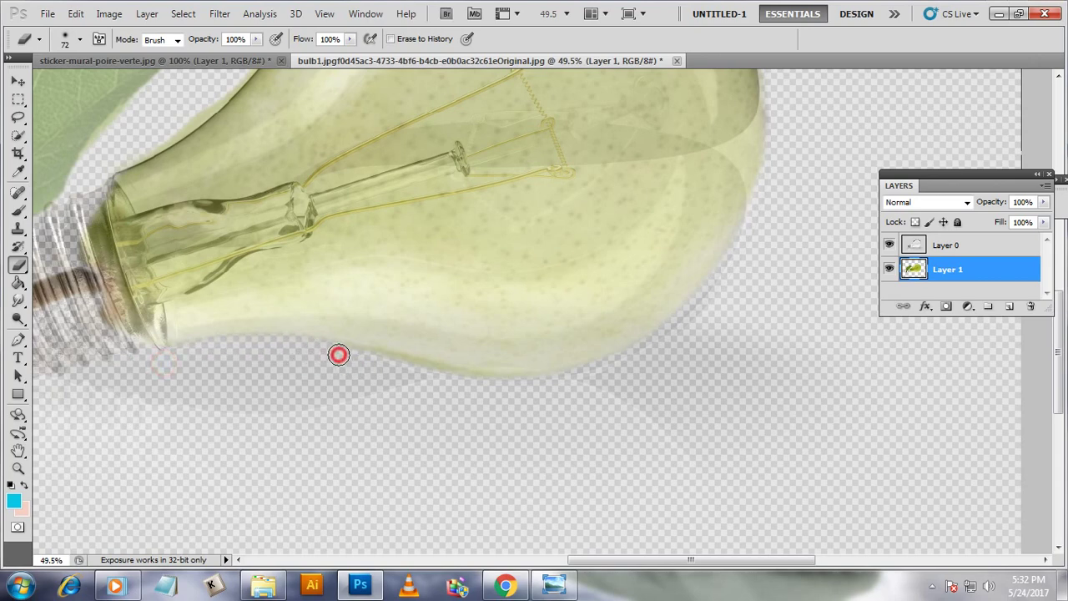
drag(422, 372, 658, 359)
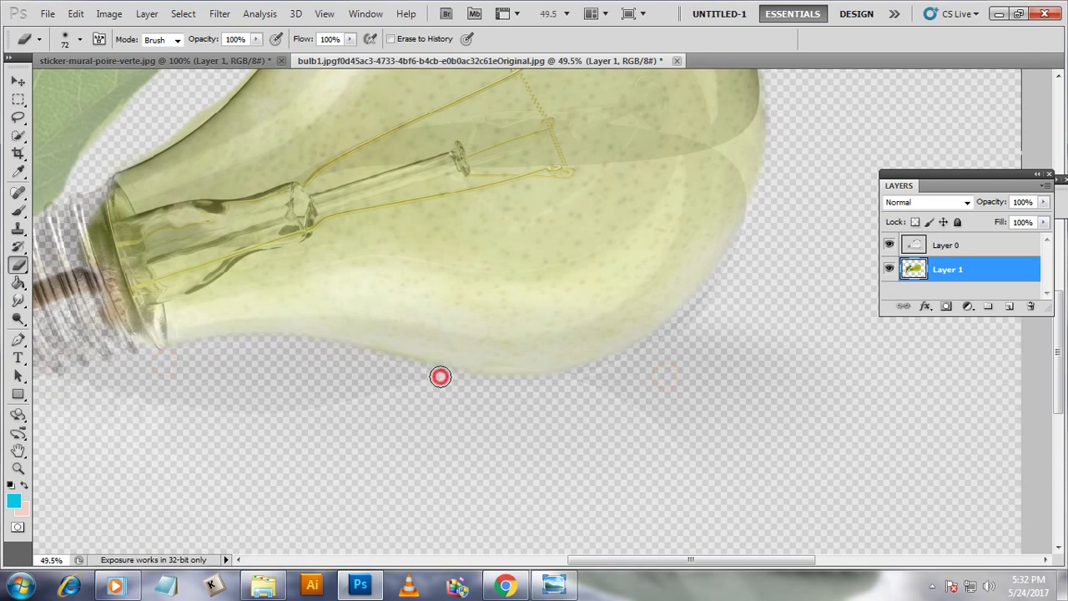
Erase the pear fringe along the bulb's upper-left edge and around the leaf.
scroll(751, 318, up, 5)
scroll(751, 317, up, 3)
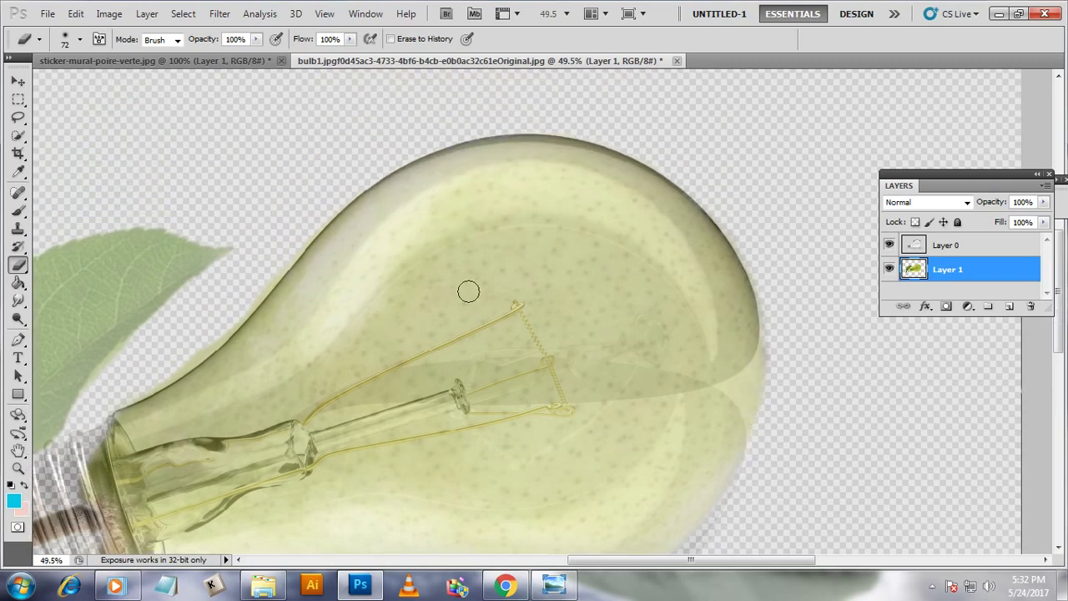
mouse_move(286, 245)
mouse_down()
mouse_move(208, 331)
mouse_move(148, 358)
mouse_up()
mouse_move(266, 269)
mouse_down()
mouse_move(239, 313)
mouse_move(95, 401)
mouse_move(192, 348)
mouse_move(88, 400)
mouse_move(191, 353)
mouse_move(102, 389)
mouse_move(197, 327)
mouse_move(372, 169)
mouse_move(233, 300)
mouse_move(323, 202)
mouse_move(459, 134)
mouse_move(660, 148)
mouse_move(708, 172)
mouse_up()
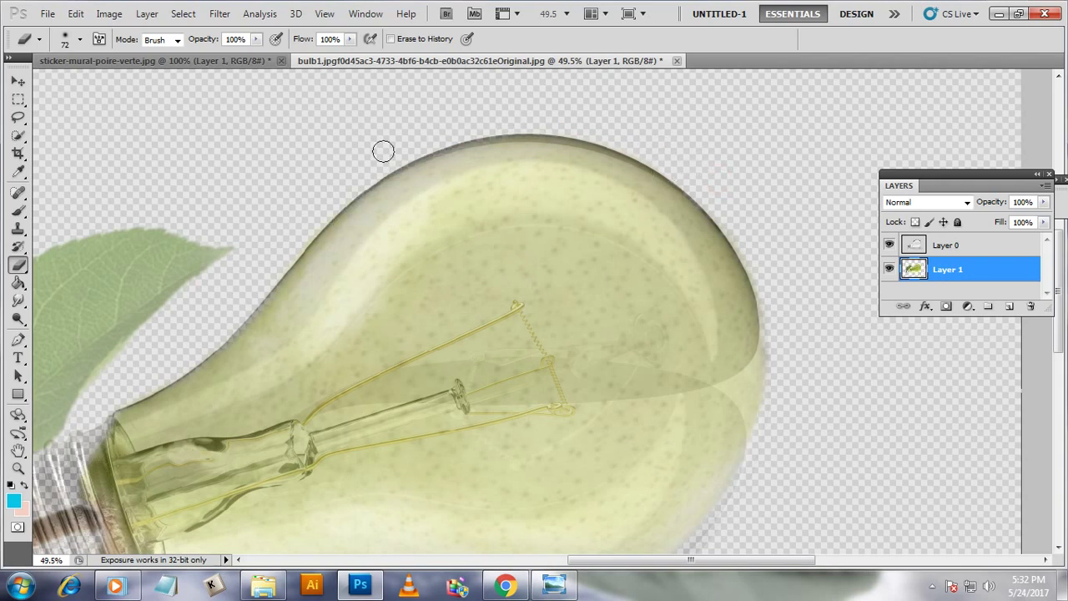
mouse_move(383, 151)
mouse_down()
mouse_move(241, 303)
mouse_move(141, 381)
mouse_move(167, 362)
mouse_up()
mouse_move(321, 206)
mouse_down()
mouse_move(222, 306)
mouse_move(95, 398)
mouse_move(111, 393)
mouse_up()
scroll(631, 177, down, 1)
With a smaller eraser, remove the pear fringe along the bulb's right and lower-right edges.
scroll(632, 177, down, 1)
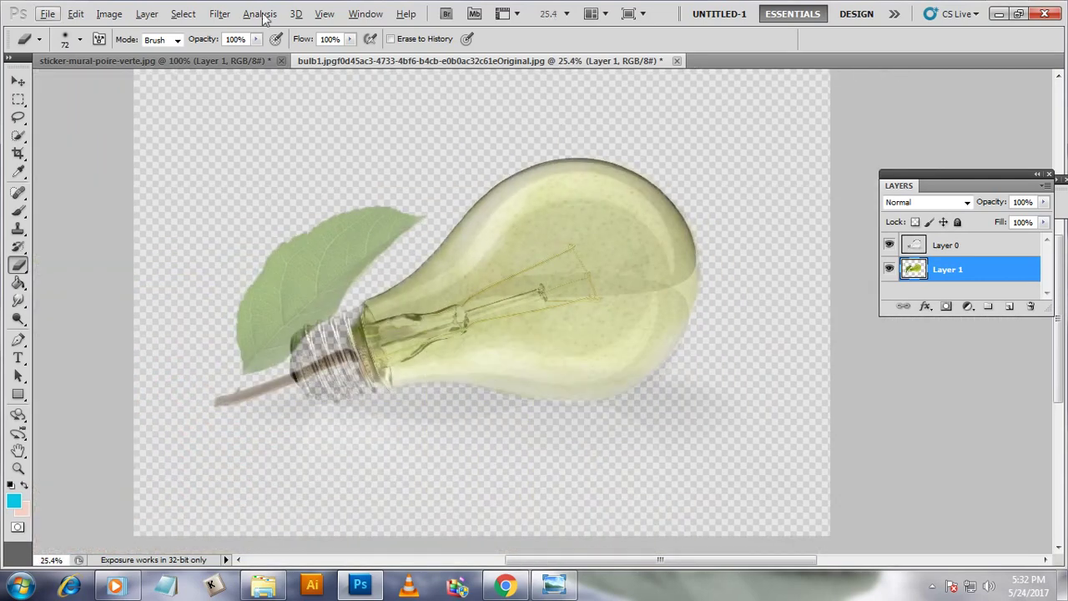
scroll(710, 267, up, 3)
scroll(663, 178, up, 2)
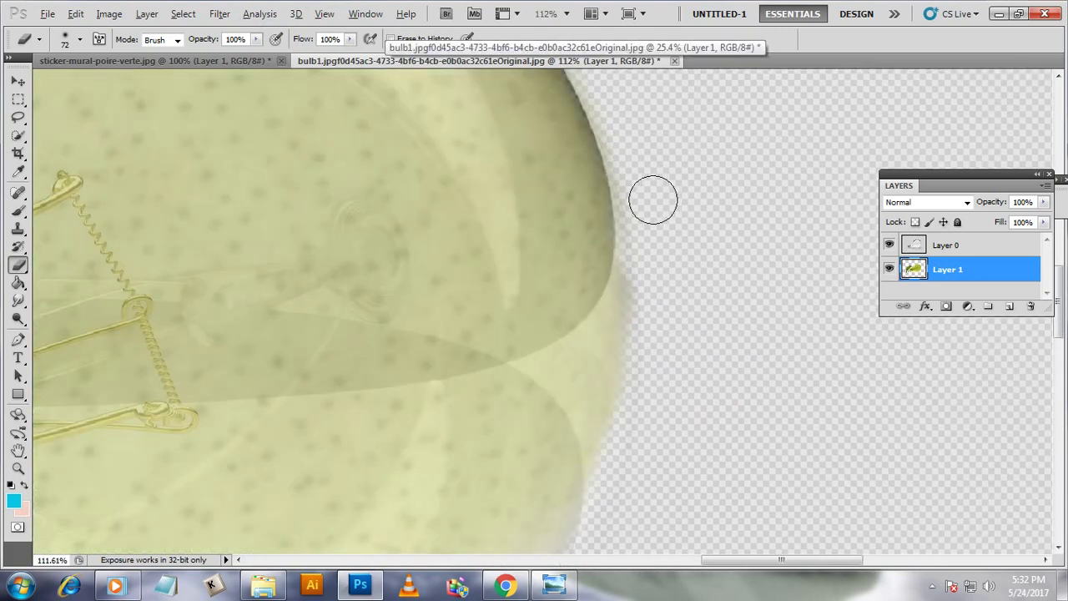
key(bracketleft)
key(bracketleft)
key(bracketleft)
scroll(659, 275, up, 3)
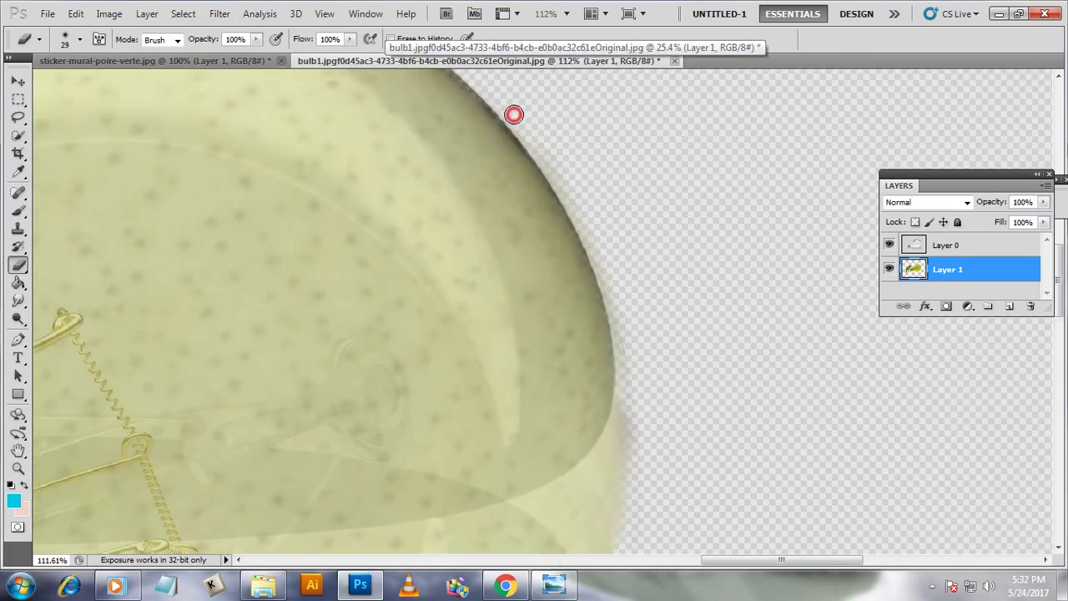
mouse_move(513, 114)
mouse_down()
mouse_move(589, 239)
mouse_move(618, 327)
mouse_move(632, 504)
mouse_up()
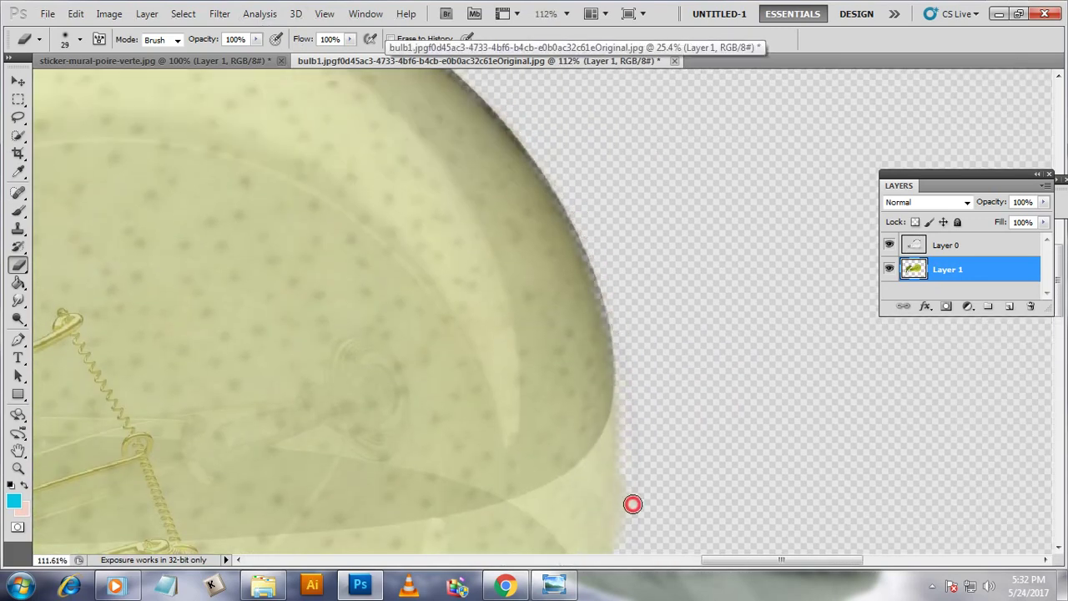
scroll(673, 288, down, 3)
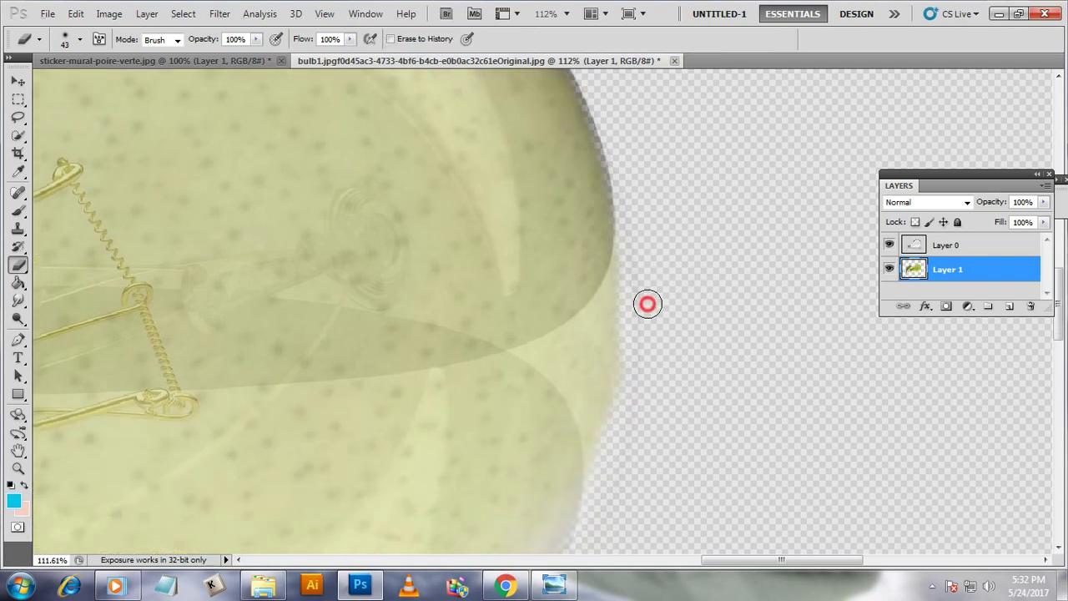
scroll(655, 284, down, 5)
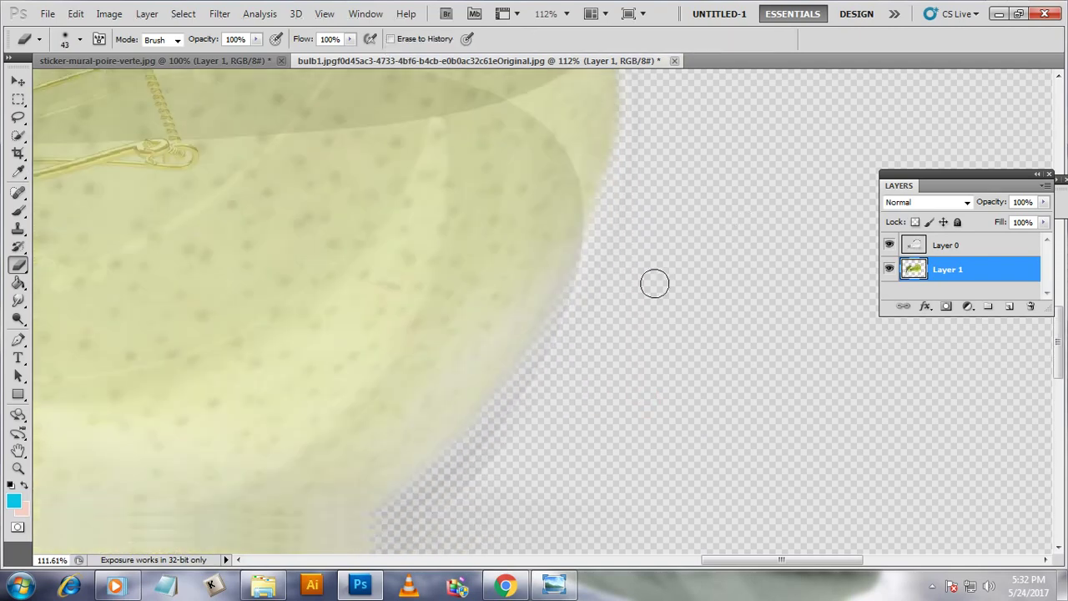
drag(567, 331, 474, 489)
scroll(701, 262, down, 5)
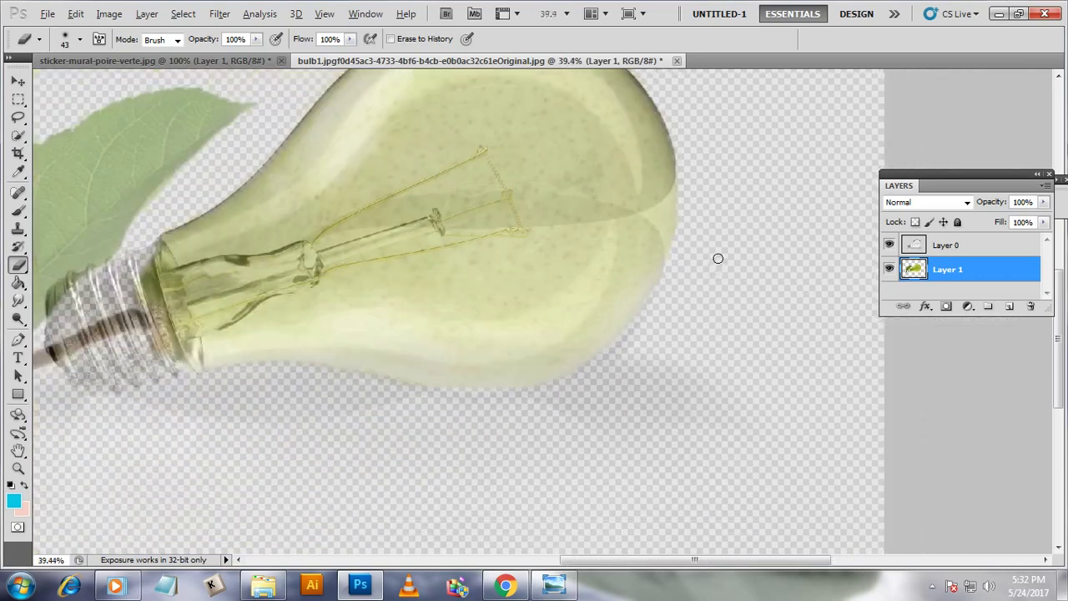
scroll(718, 258, down, 1)
Set the bulb Layer 0 to 75% opacity, then reselect the pear Layer 1.
click(1044, 202)
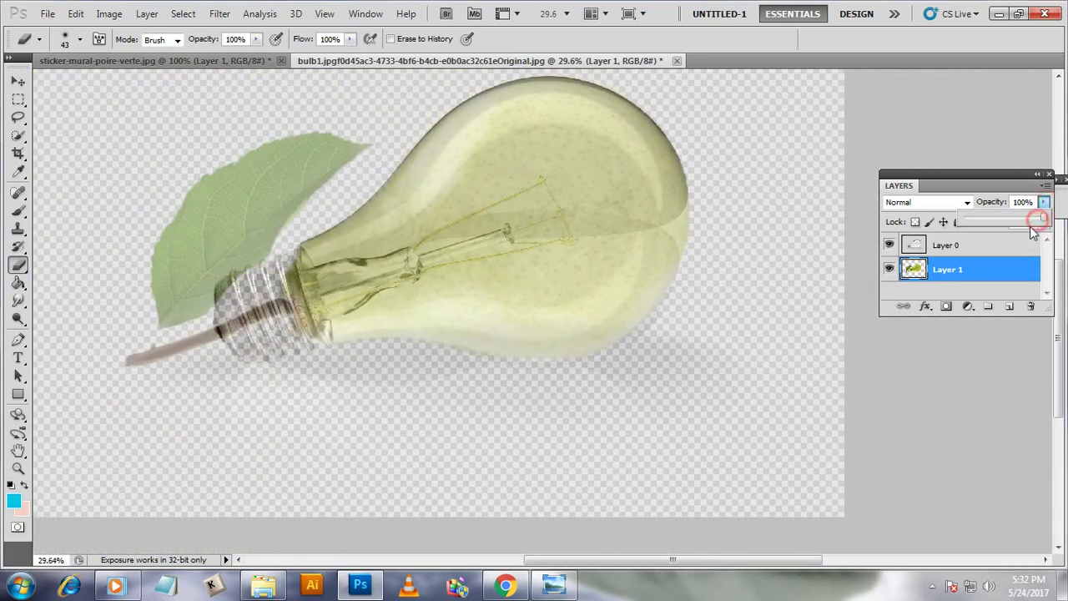
click(948, 245)
click(1042, 202)
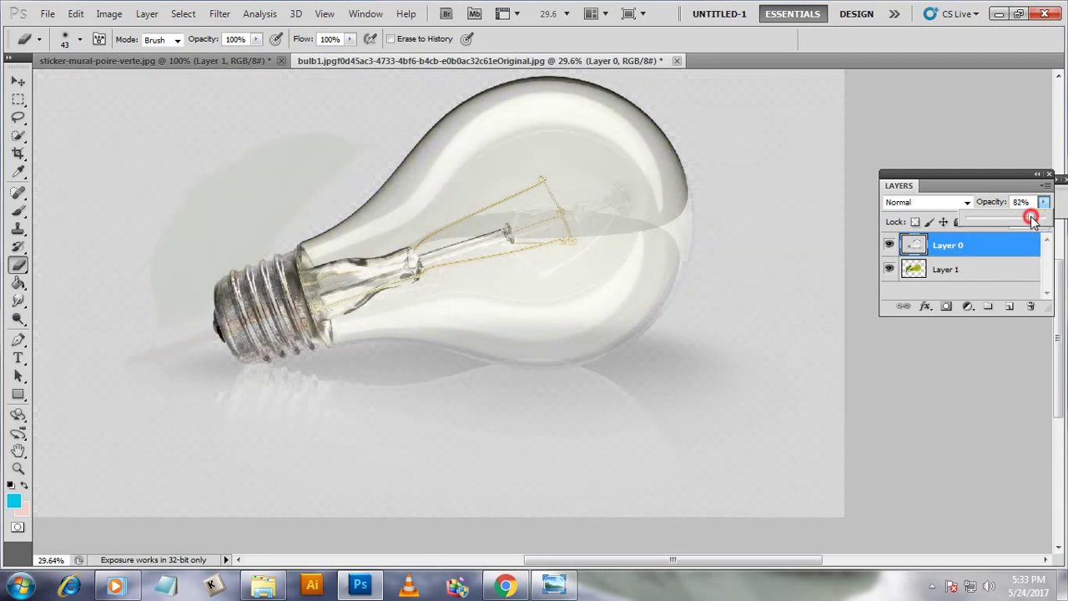
drag(1032, 219, 1031, 218)
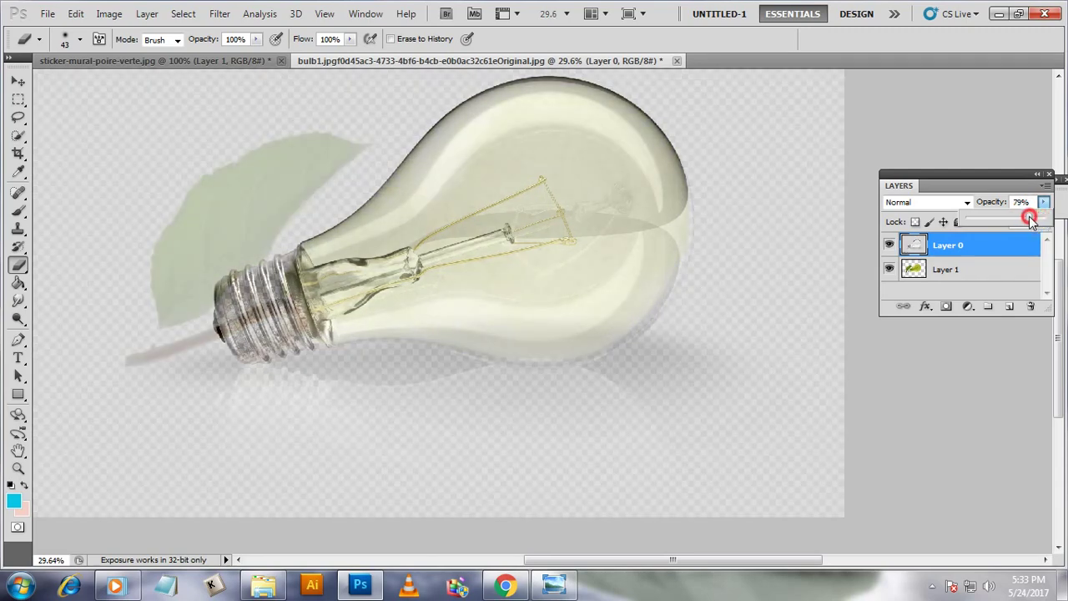
click(974, 269)
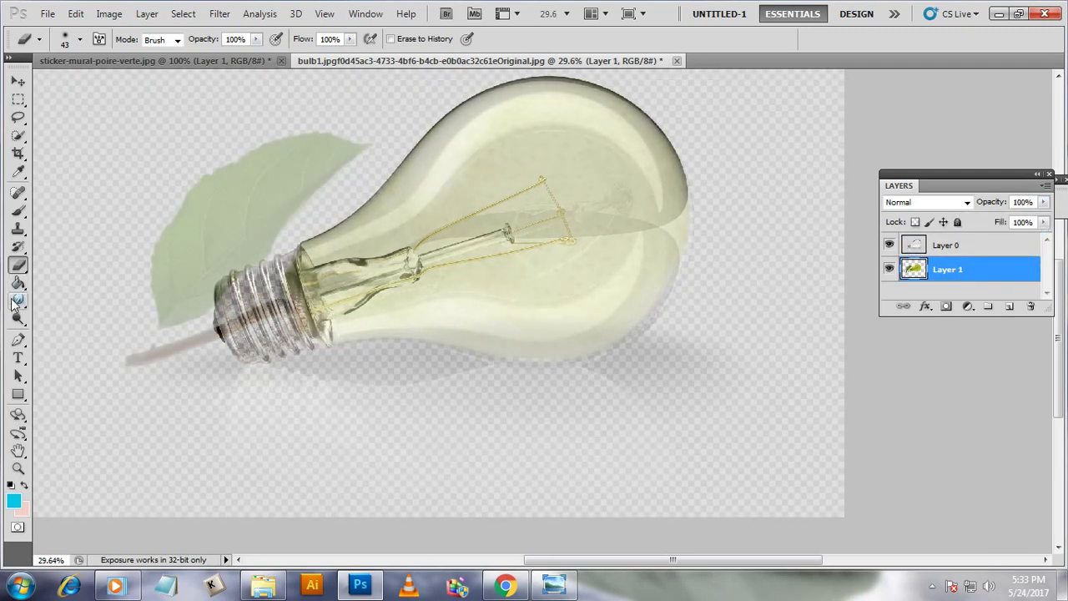
Clone pear texture along the bulb's right edge and across its lower edge.
click(18, 227)
scroll(662, 294, up, 3)
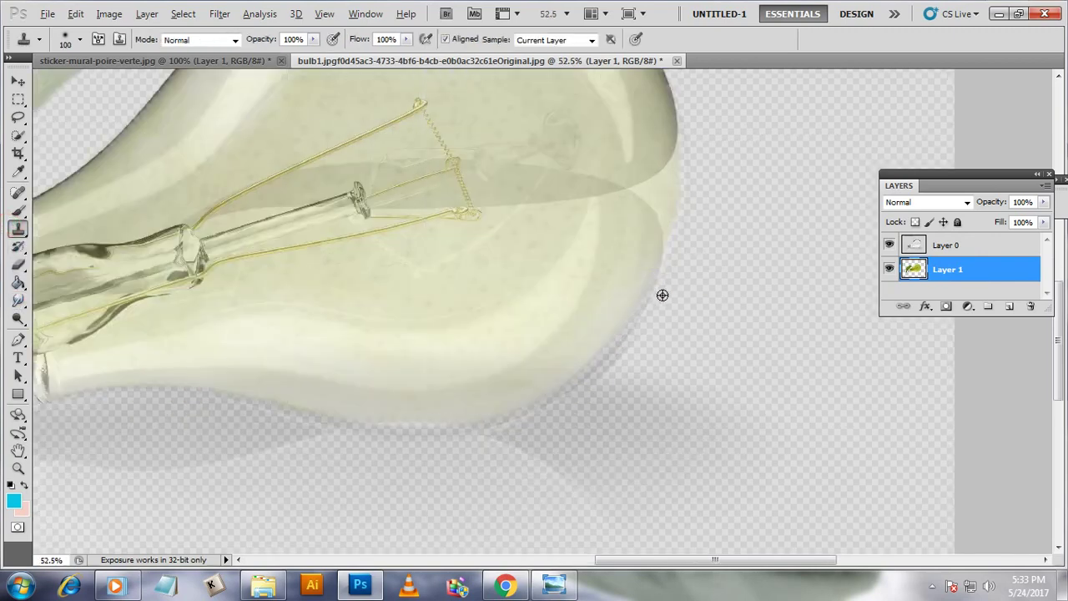
mouse_move(663, 146)
mouse_down()
mouse_move(657, 242)
mouse_move(554, 379)
mouse_up()
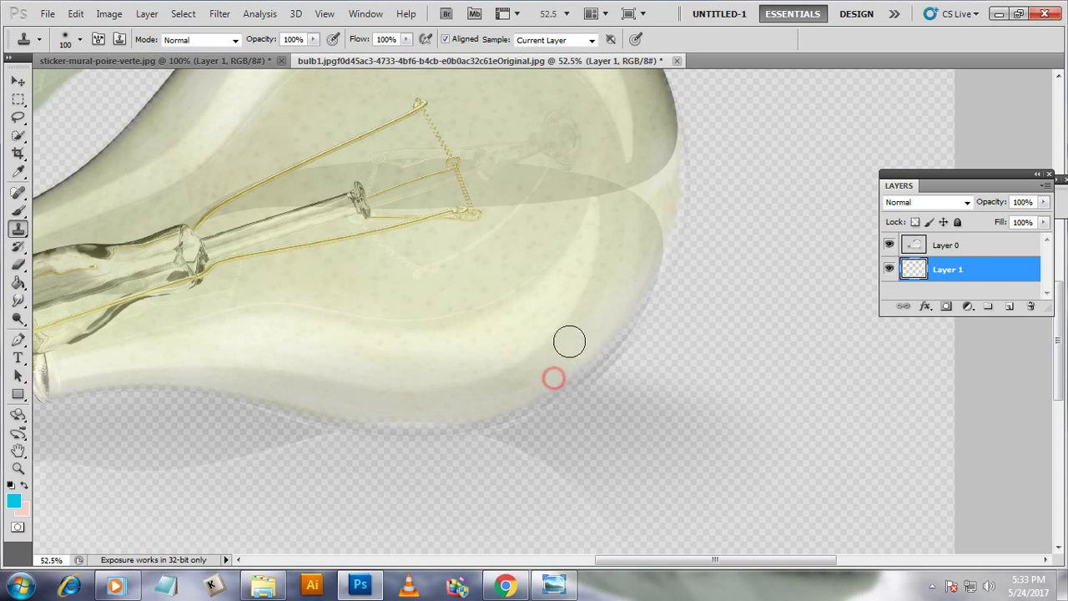
mouse_move(615, 312)
mouse_down()
mouse_move(439, 414)
mouse_move(400, 421)
mouse_up()
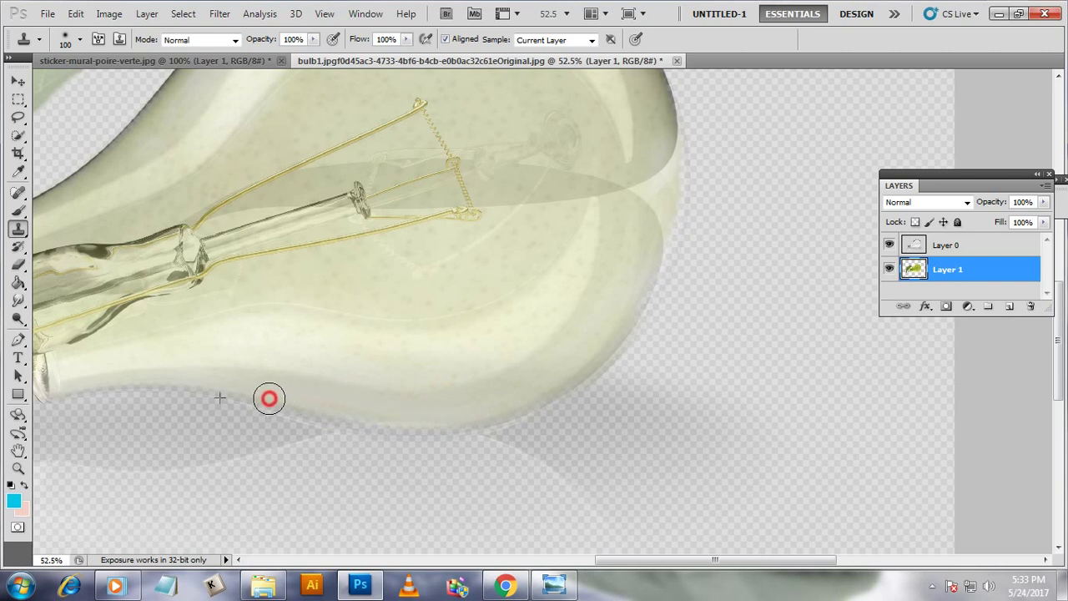
drag(400, 421, 205, 384)
click(470, 340)
alt+click(288, 366)
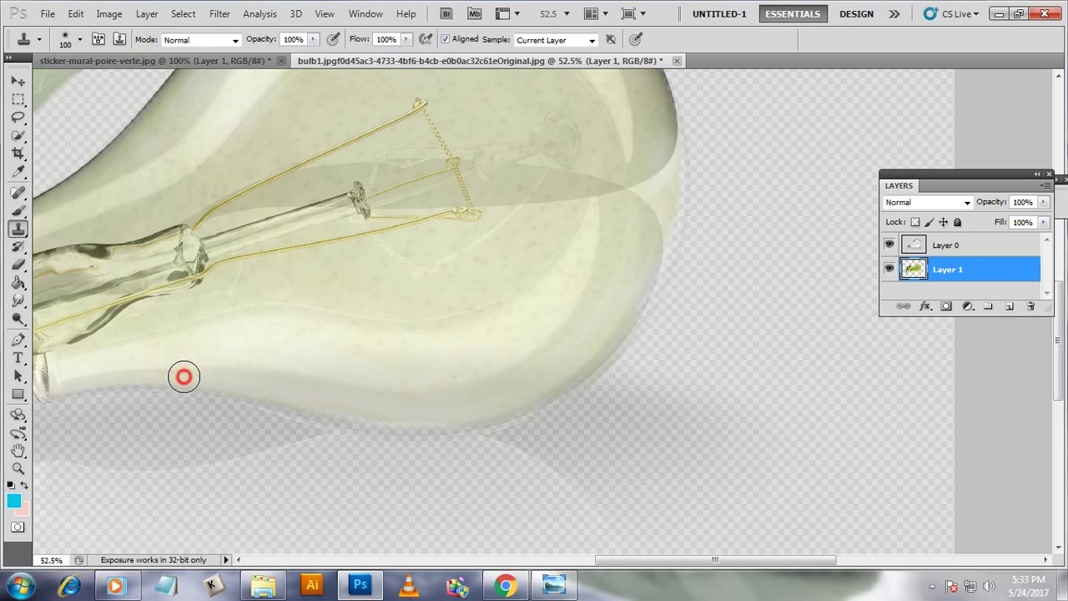
mouse_move(162, 357)
mouse_down()
mouse_move(358, 415)
mouse_move(515, 395)
mouse_move(593, 336)
mouse_move(665, 225)
mouse_move(670, 274)
mouse_move(644, 341)
mouse_move(660, 212)
mouse_move(672, 282)
mouse_move(643, 350)
mouse_move(596, 388)
mouse_up()
scroll(659, 251, up, 3)
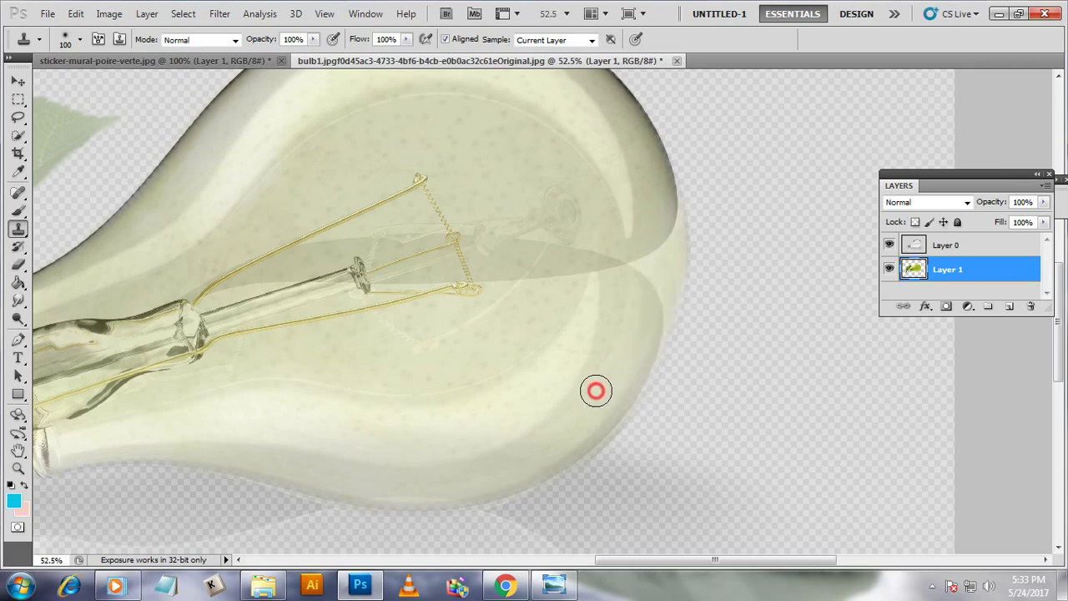
Check the pear with the bulb layer hidden, then restore the bulb layer at 100% opacity.
click(889, 245)
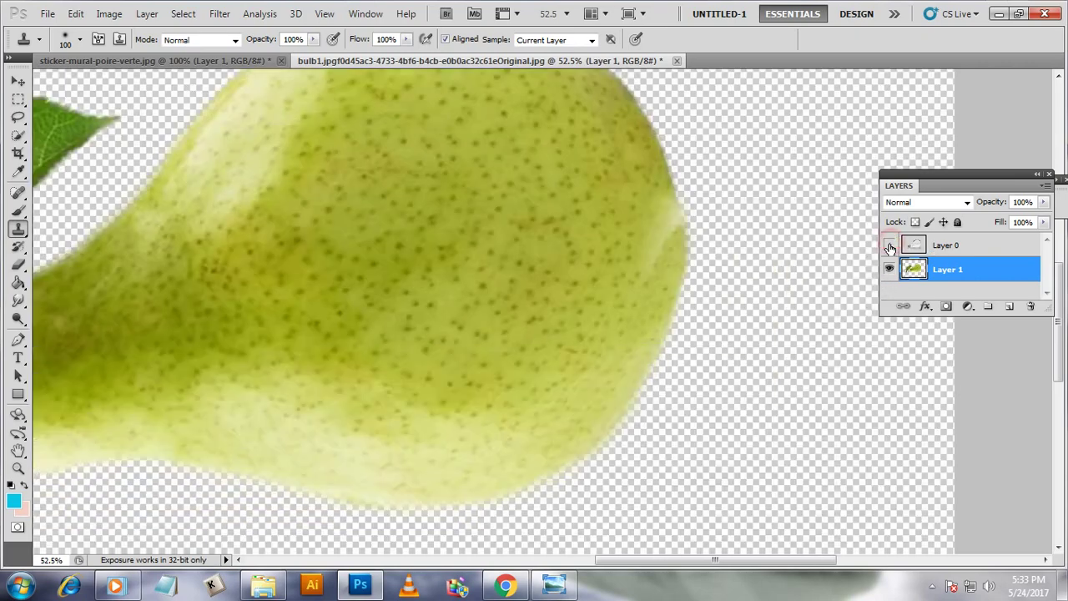
scroll(576, 275, down, 3)
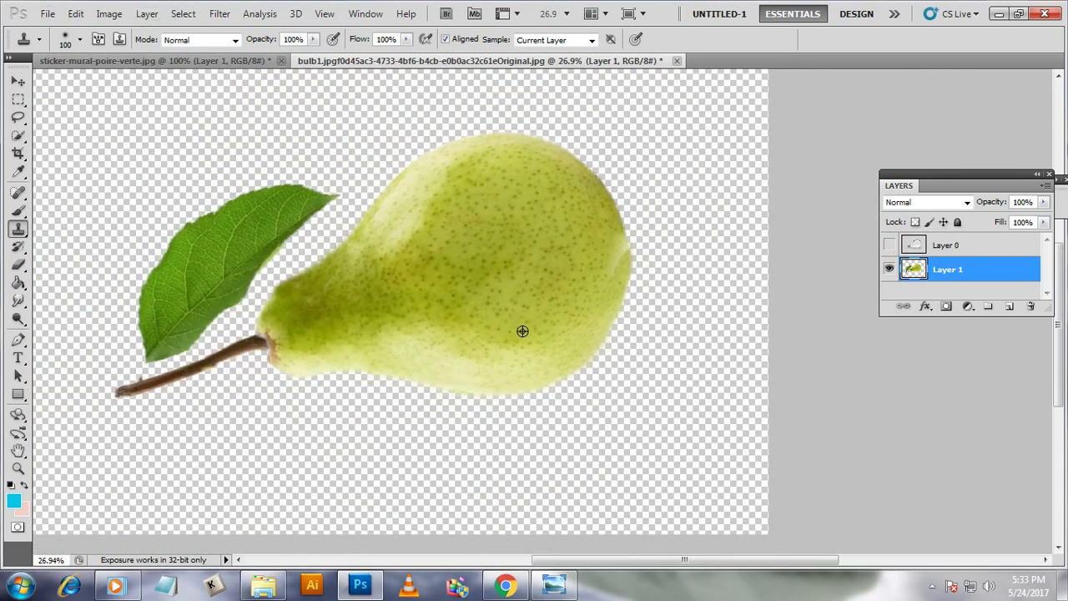
scroll(520, 331, left, 3)
scroll(487, 305, up, 2)
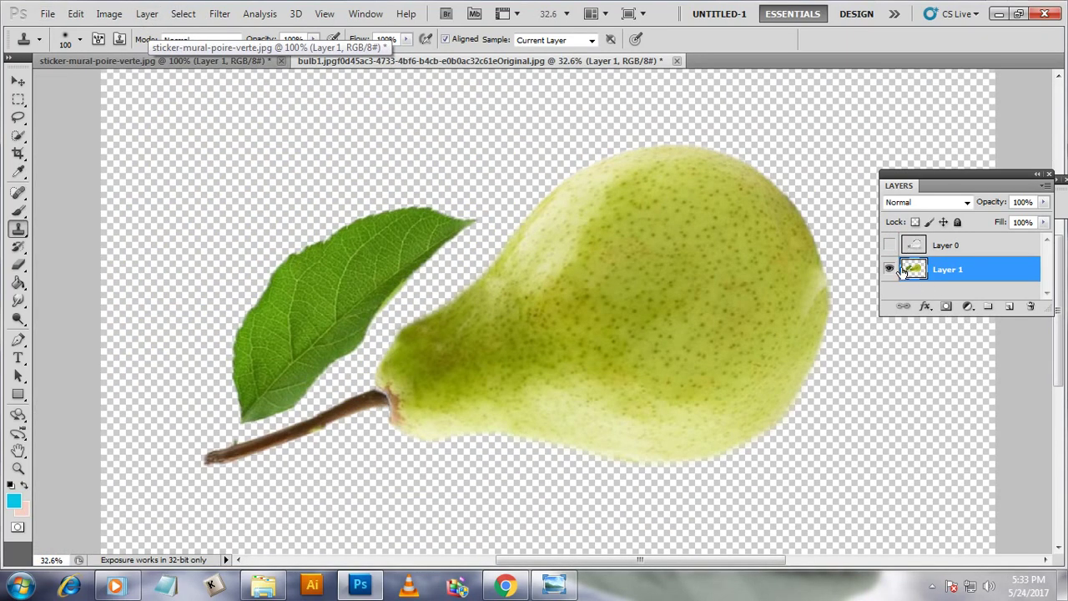
click(889, 245)
click(1031, 245)
click(1043, 202)
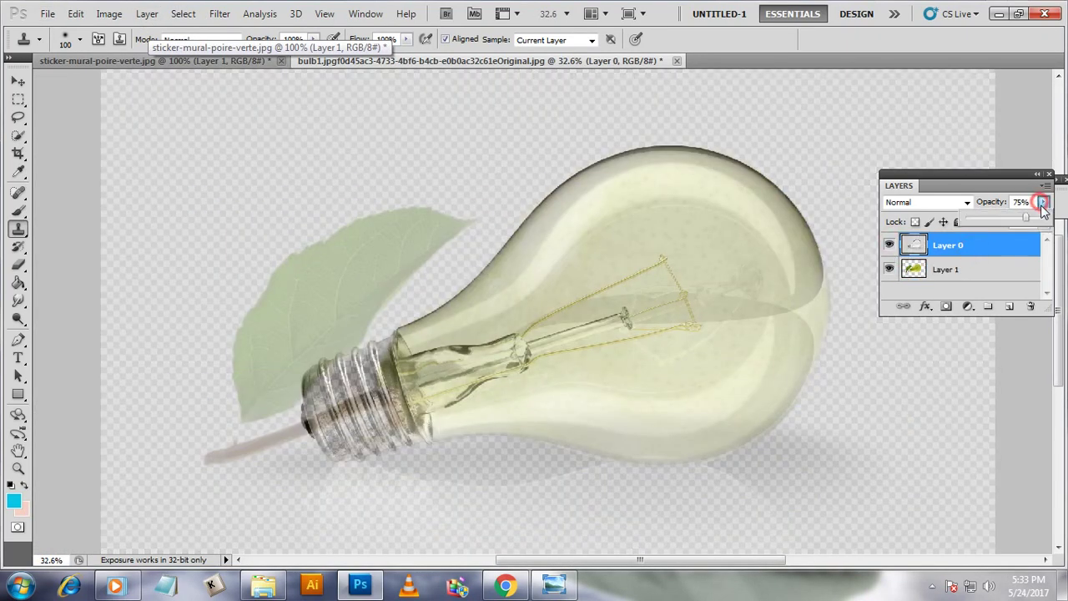
drag(1043, 218, 1056, 216)
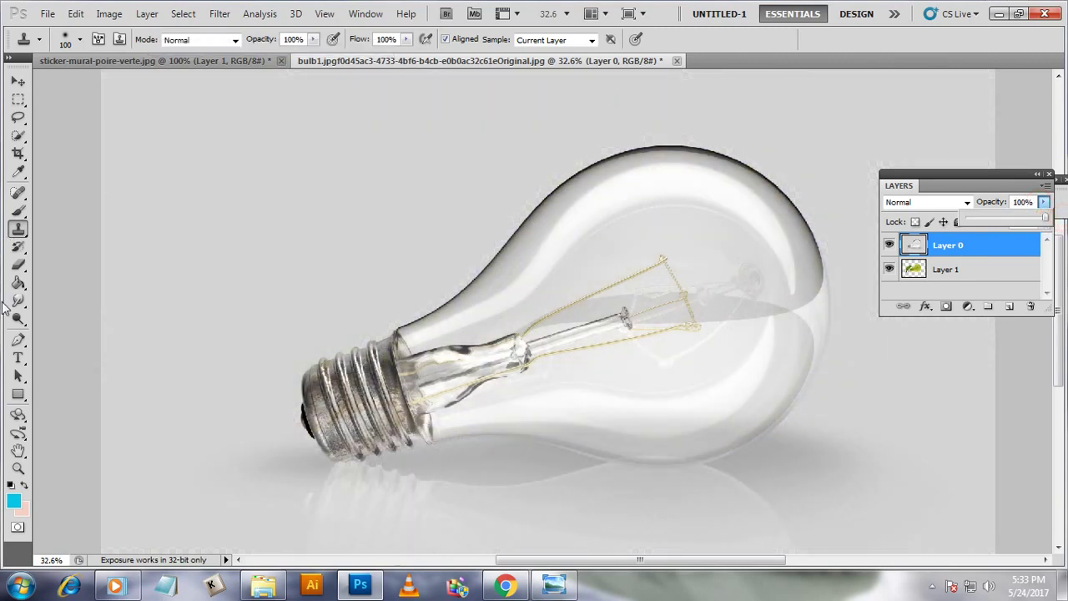
click(17, 342)
Start a pen path along the screw base's top edge to its left end.
scroll(400, 425, up, 1)
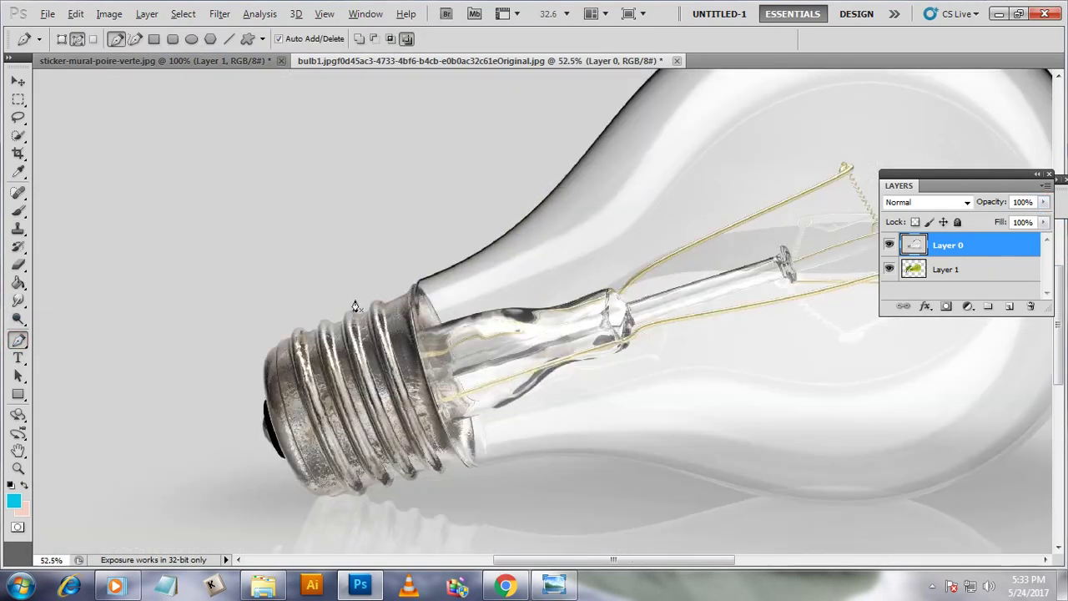
scroll(413, 393, up, 1)
scroll(429, 350, up, 1)
scroll(451, 300, up, 2)
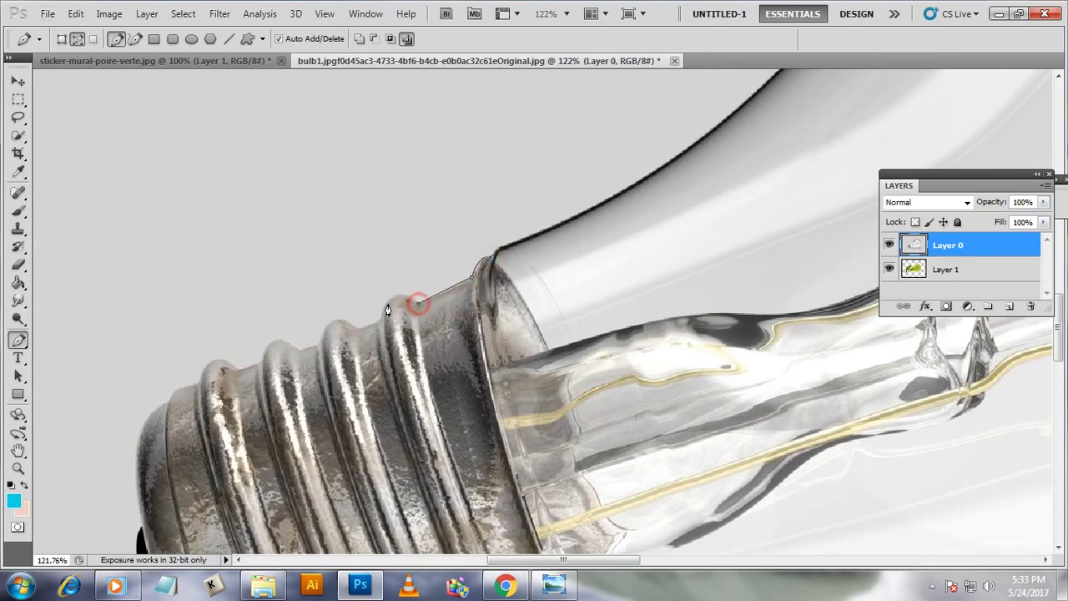
drag(367, 358, 359, 372)
drag(308, 373, 301, 391)
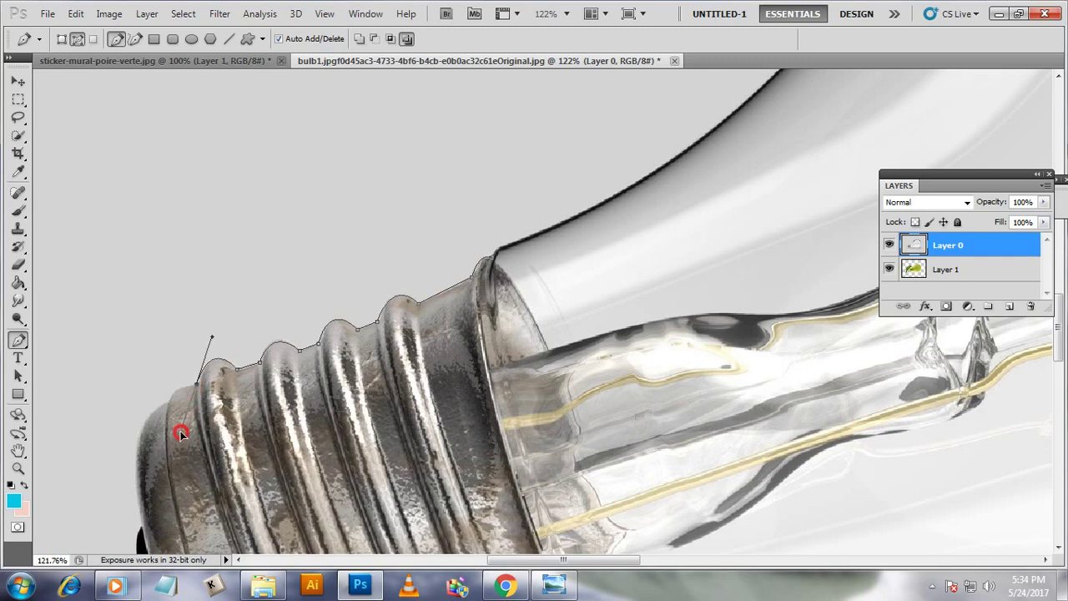
drag(180, 430, 179, 427)
click(197, 383)
drag(167, 402, 162, 418)
Continue the path around the base's rounded tip and onto its underside.
scroll(641, 330, down, 2)
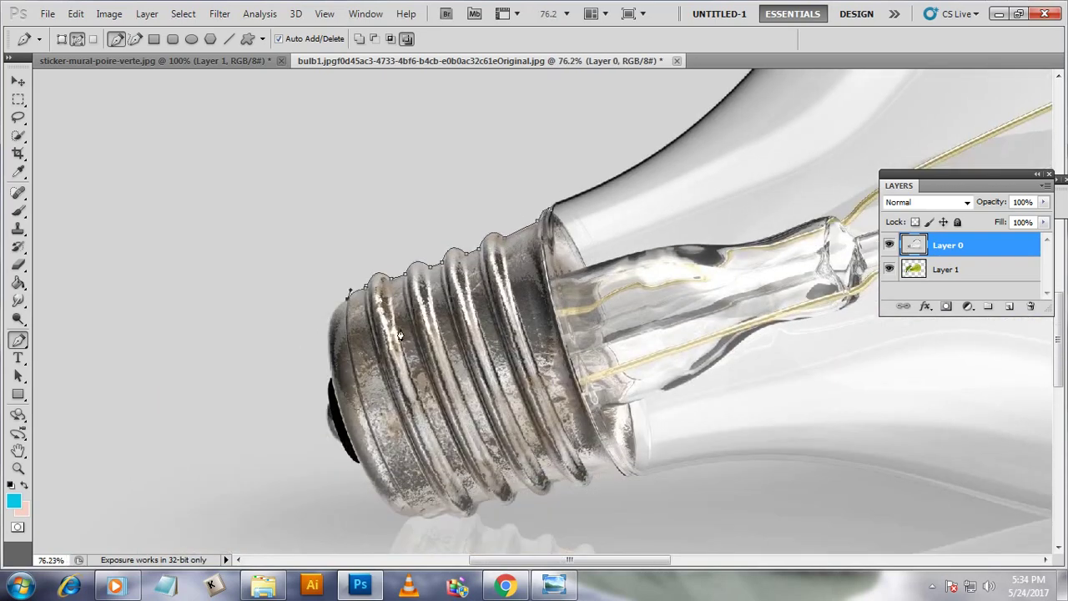
scroll(344, 356, up, 2)
drag(327, 389, 343, 489)
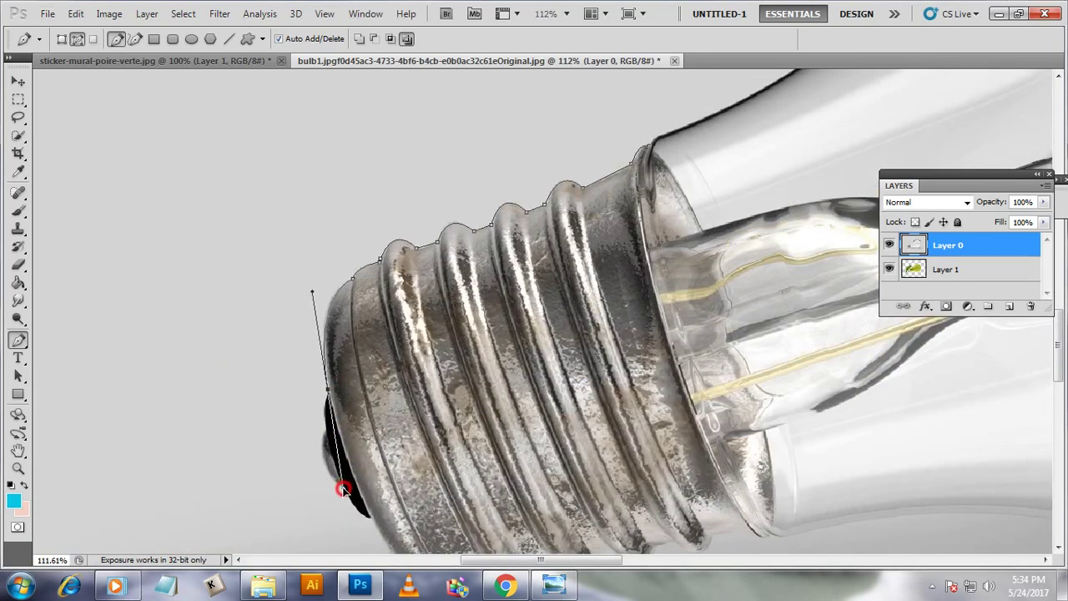
drag(329, 389, 331, 309)
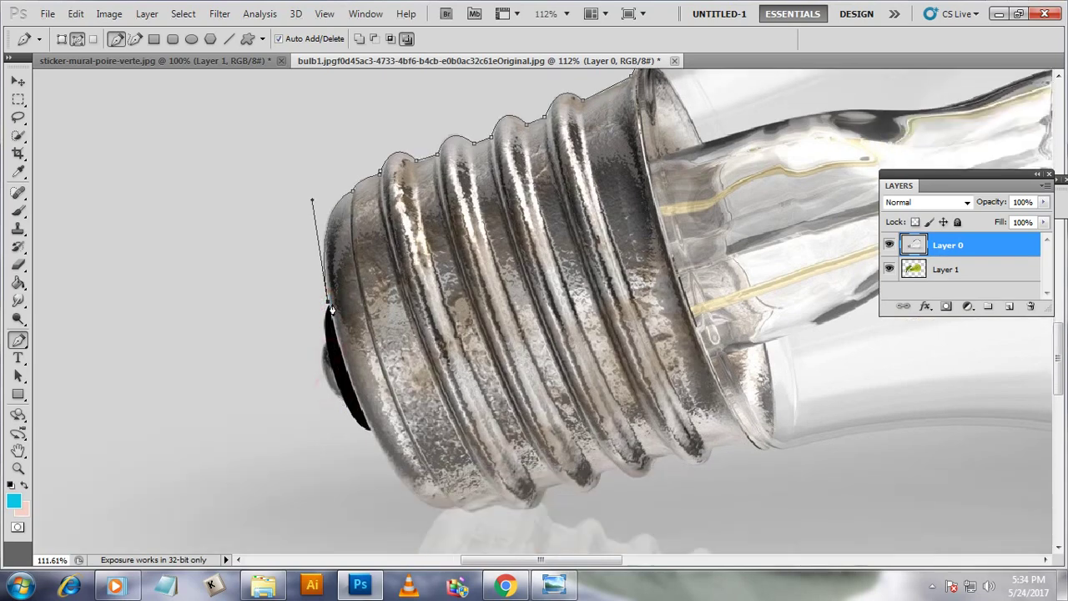
click(327, 344)
drag(342, 401, 368, 411)
alt+click(342, 402)
click(373, 433)
Trace the path along the thread ridges and grooves on the base's underside.
scroll(373, 433, down, 5)
drag(458, 373, 507, 360)
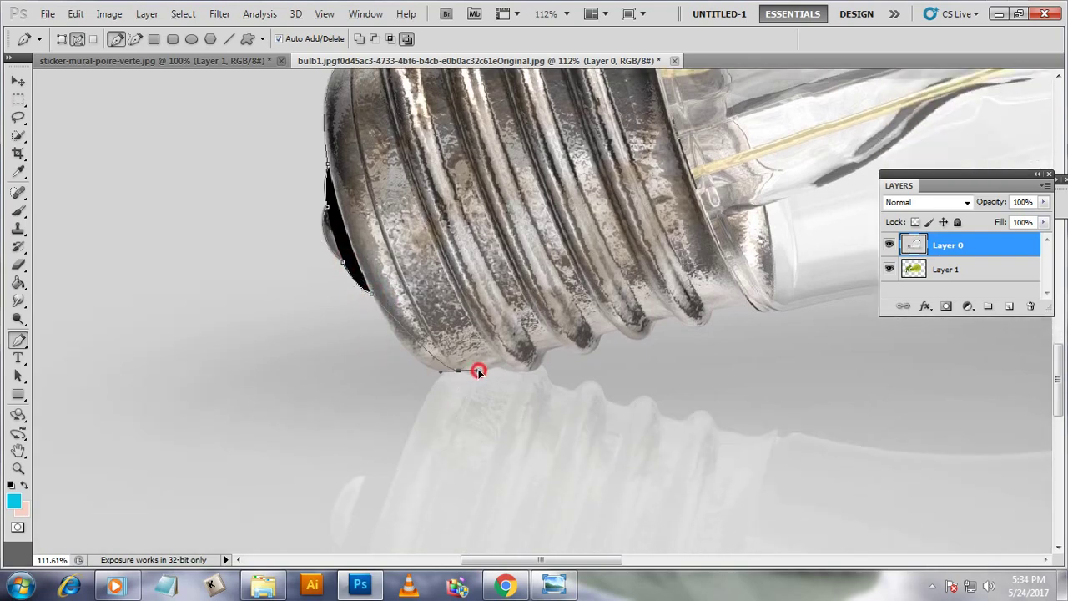
click(458, 372)
drag(499, 365, 559, 352)
click(499, 364)
click(543, 358)
click(566, 343)
drag(602, 338, 605, 308)
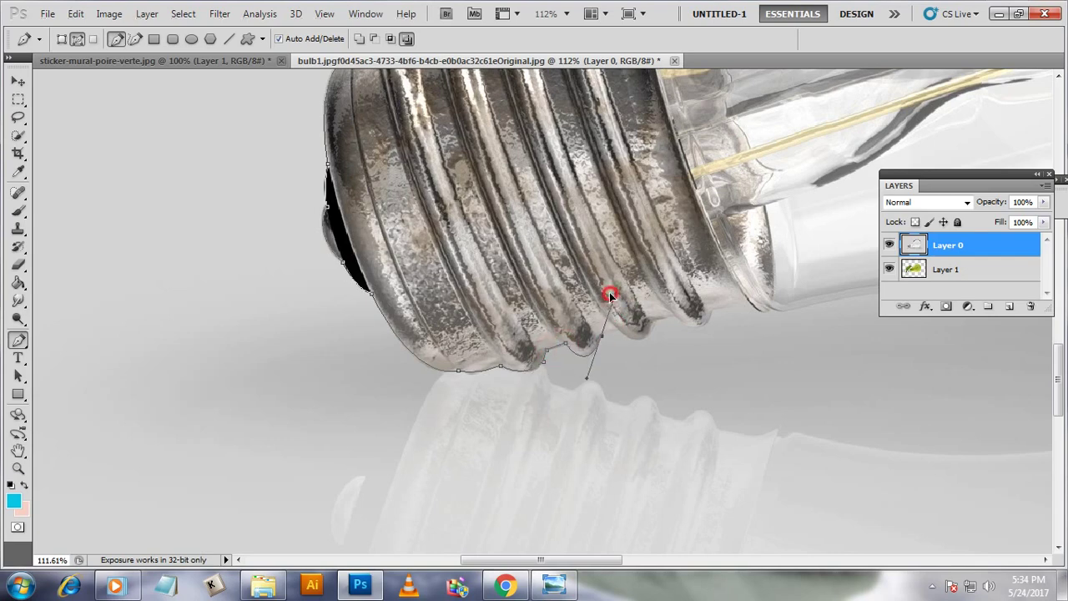
click(620, 328)
Extend the path along the base edge to where it meets the glass.
drag(652, 322, 658, 286)
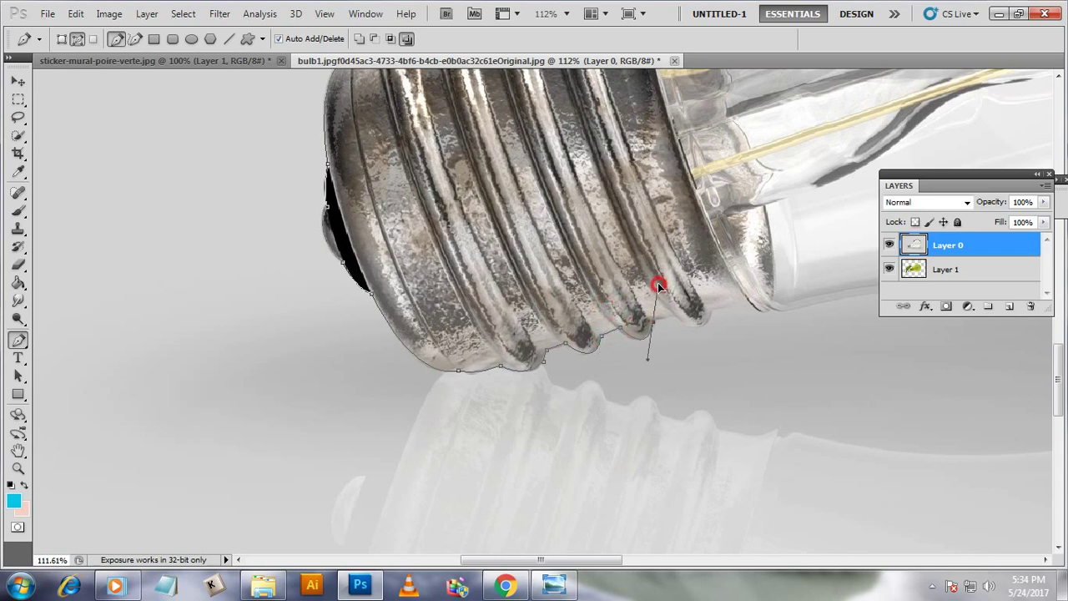
alt+click(653, 323)
click(671, 315)
drag(721, 274, 721, 277)
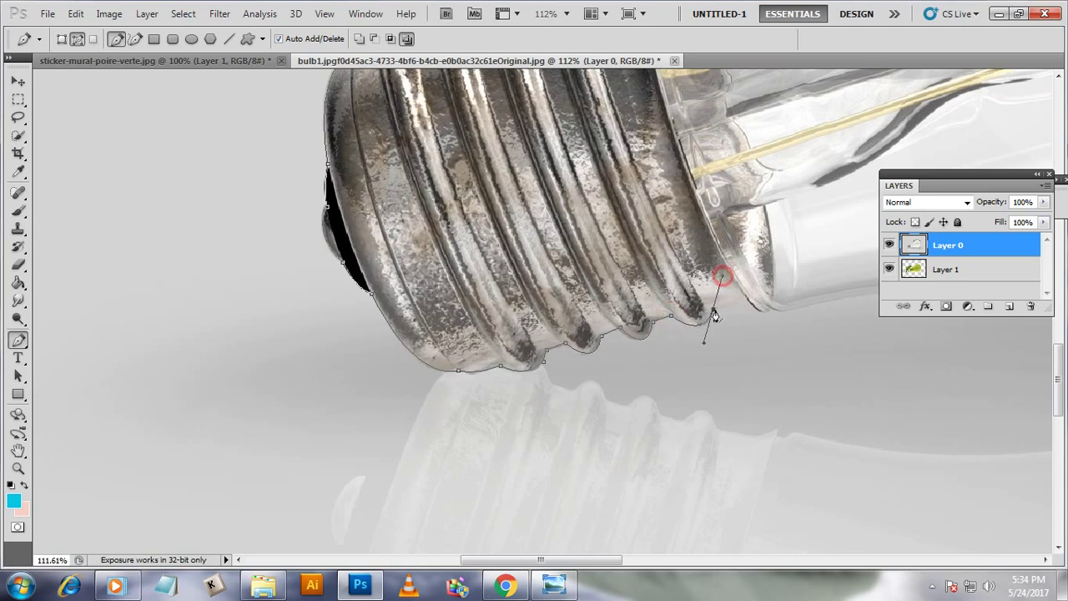
alt+click(713, 309)
click(749, 303)
drag(771, 311, 788, 300)
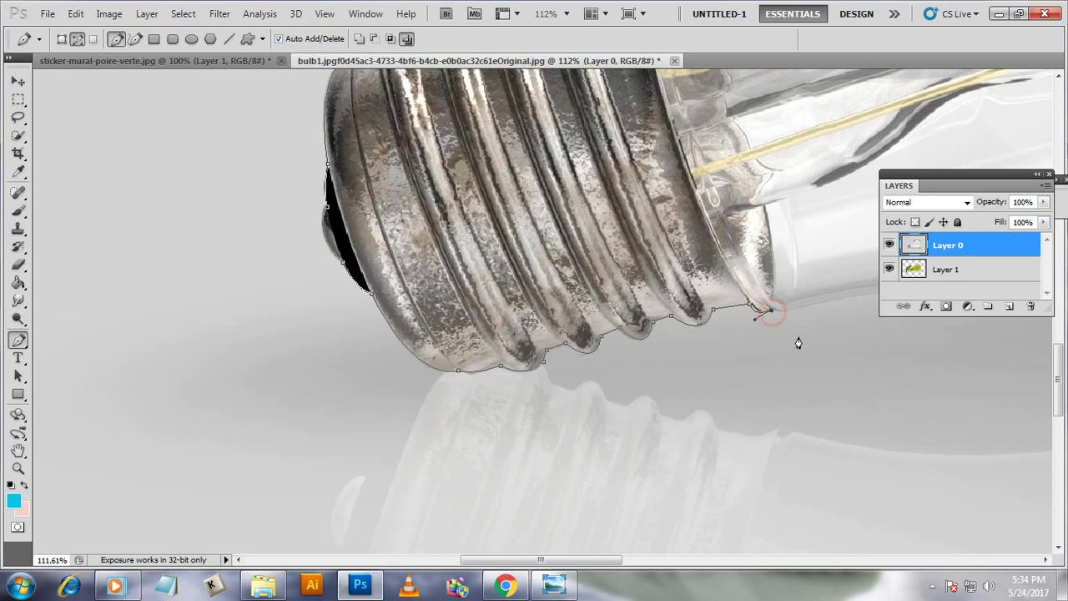
Close the path at its starting anchor and reshape the curve near the glass.
scroll(809, 339, up, 2)
scroll(785, 362, up, 1)
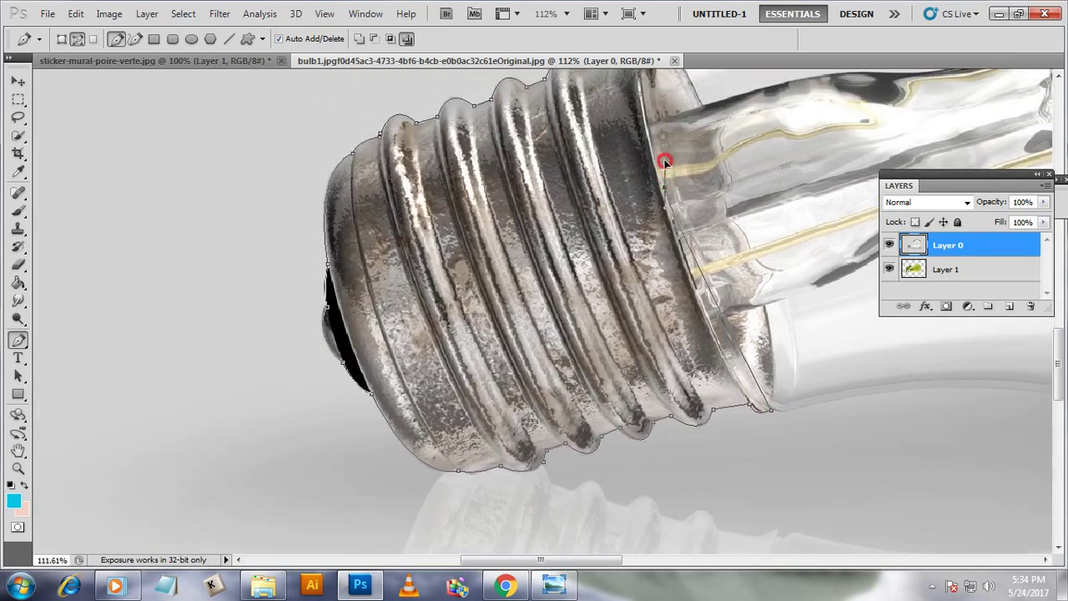
scroll(622, 158, up, 5)
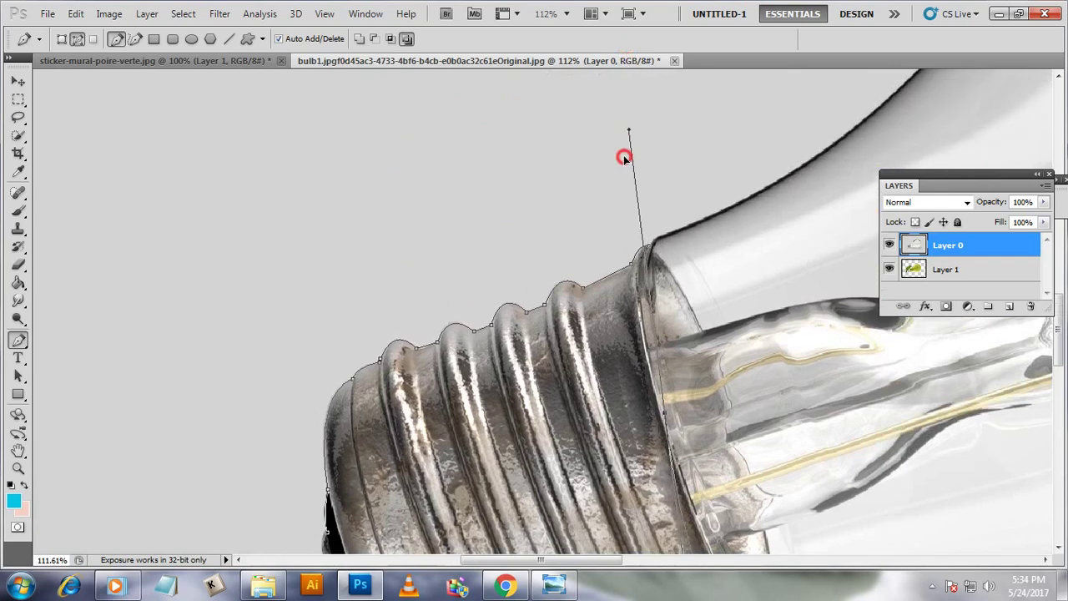
click(633, 278)
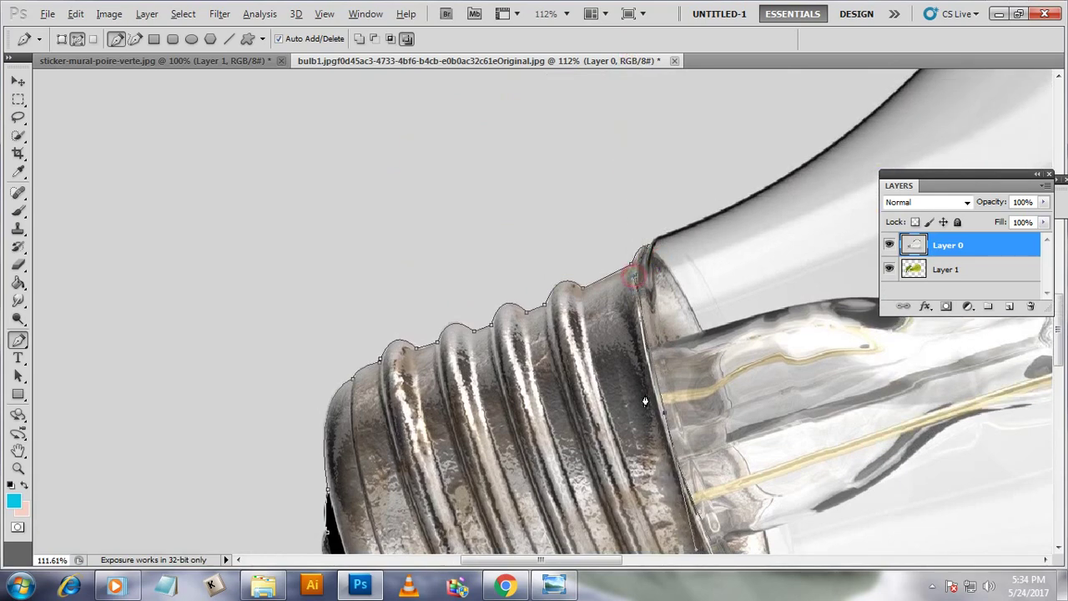
click(664, 415)
drag(648, 249, 666, 212)
alt+scroll(426, 205, down, 1)
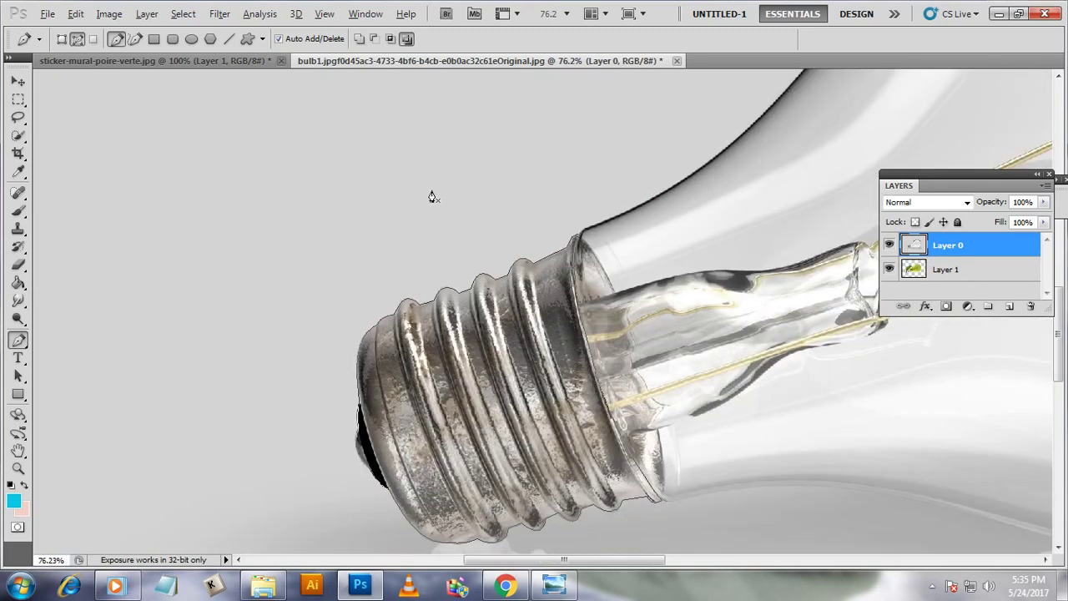
alt+scroll(431, 195, down, 1)
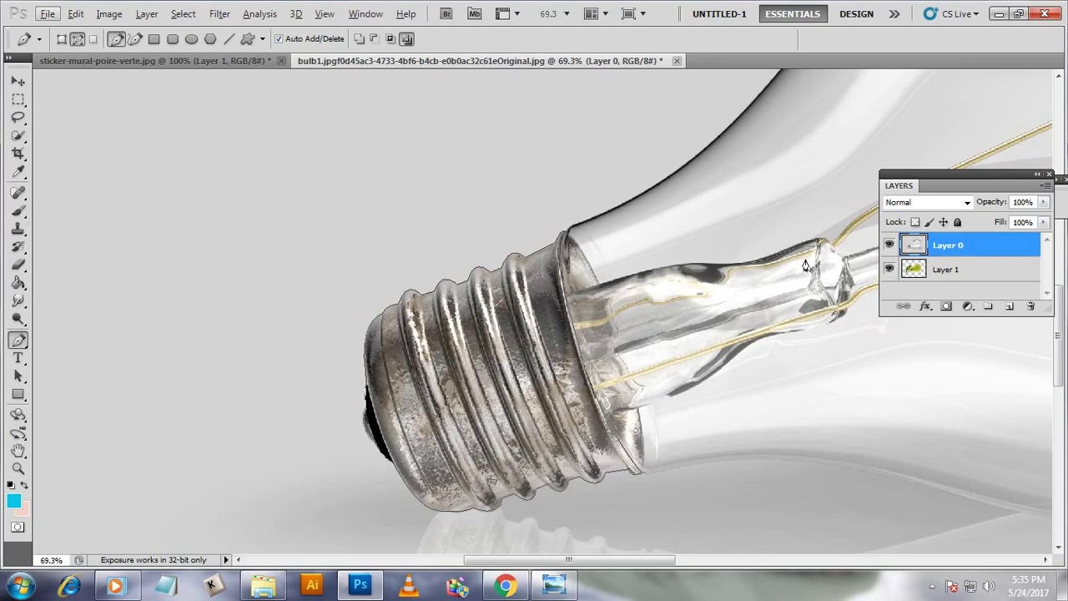
Copy the outlined screw base from the bulb layer to Layer 2 and hide the bulb layer.
click(970, 241)
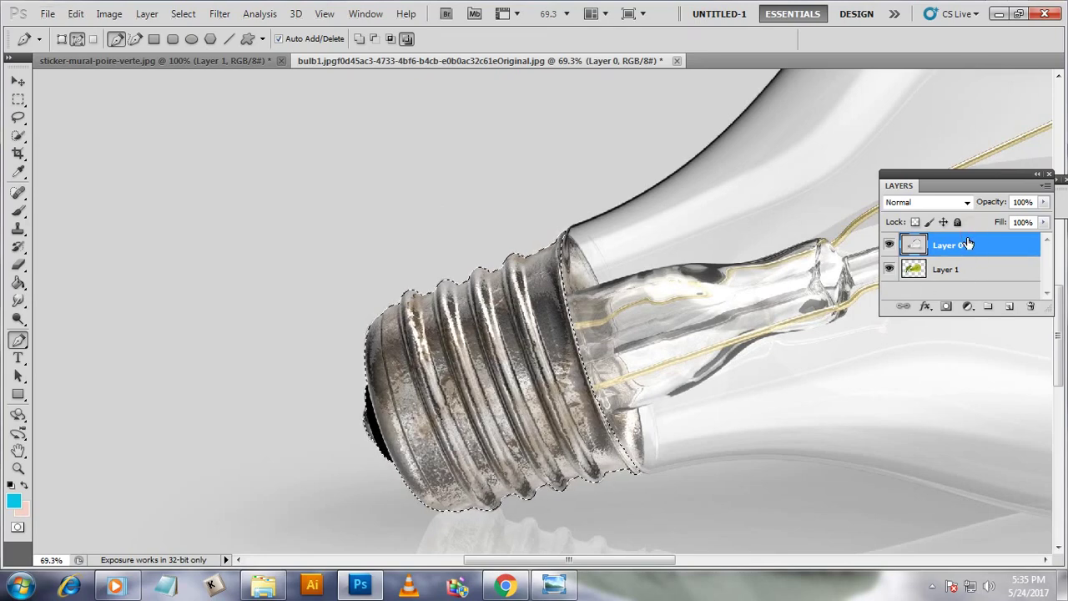
key(ctrl+shift+alt+n)
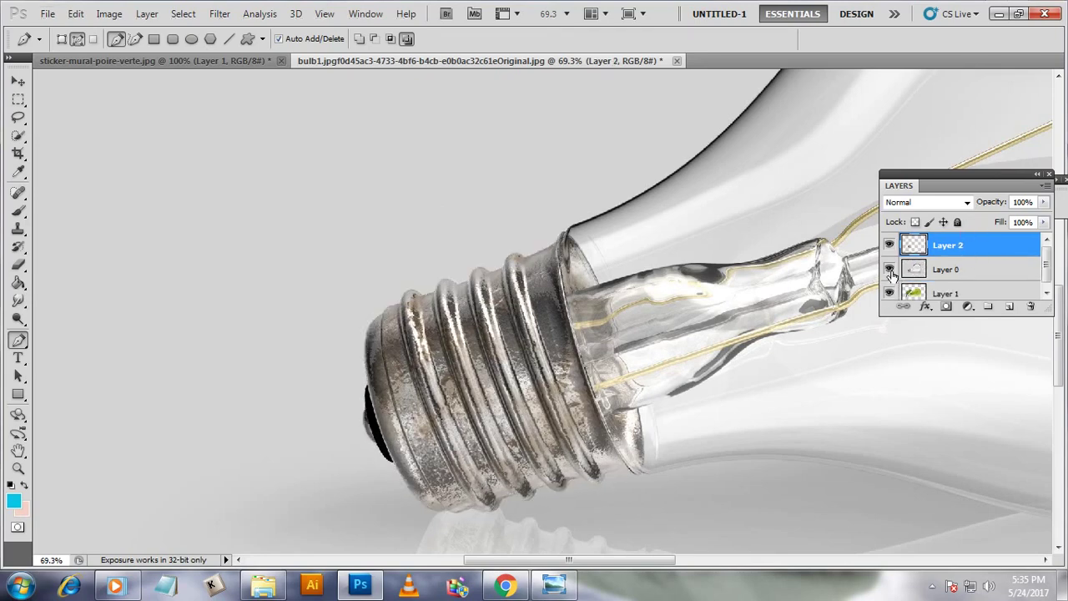
click(890, 270)
scroll(253, 228, down, 3)
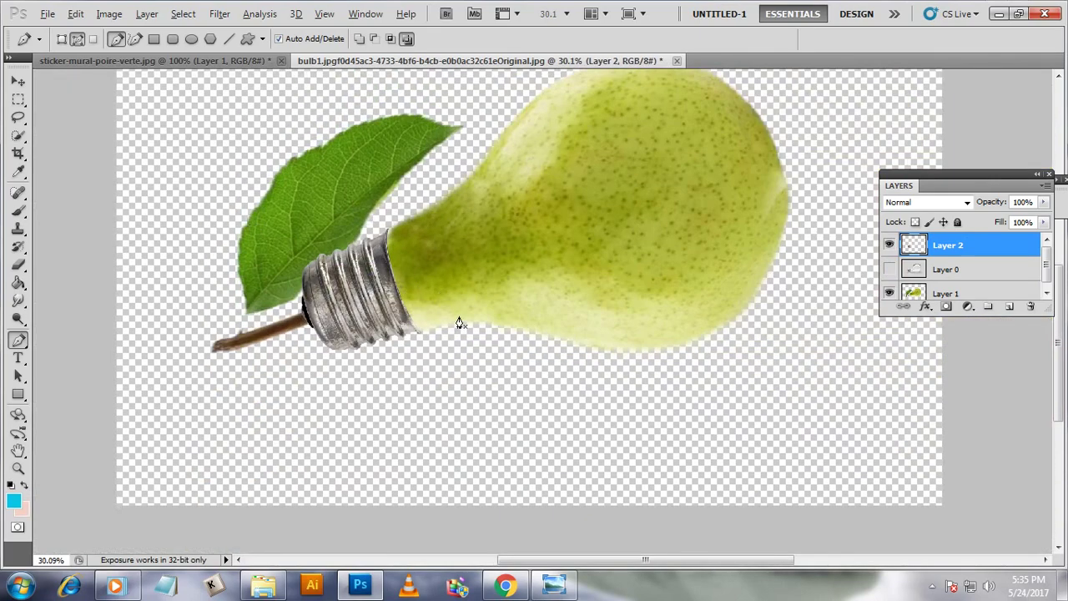
scroll(473, 345, down, 2)
scroll(364, 384, down, 1)
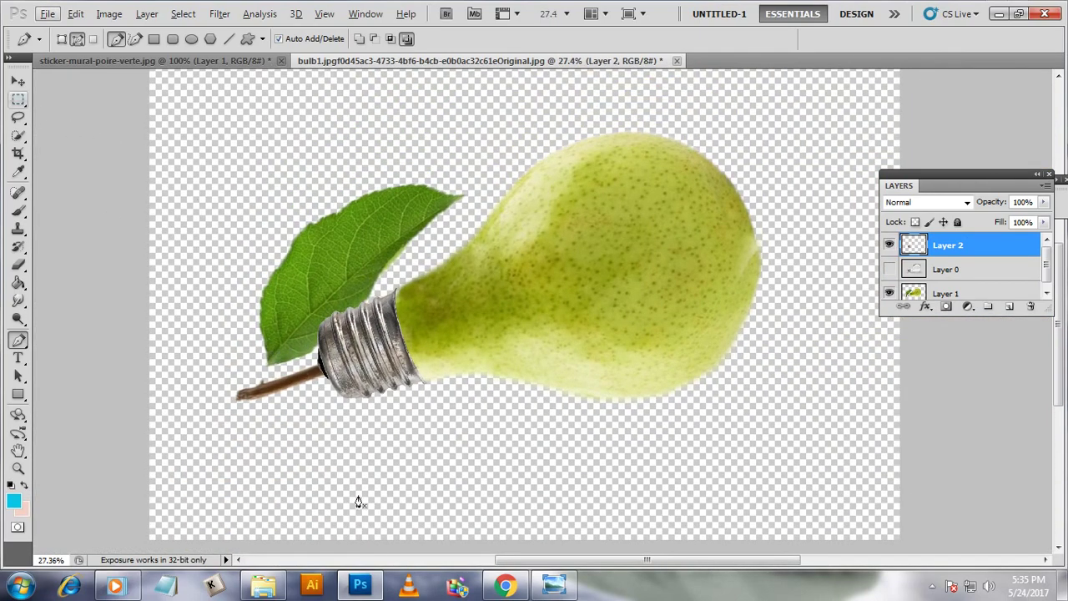
scroll(172, 381, up, 2)
scroll(239, 375, up, 1)
Choose the Brush tool and shrink it to size 7.
key(b)
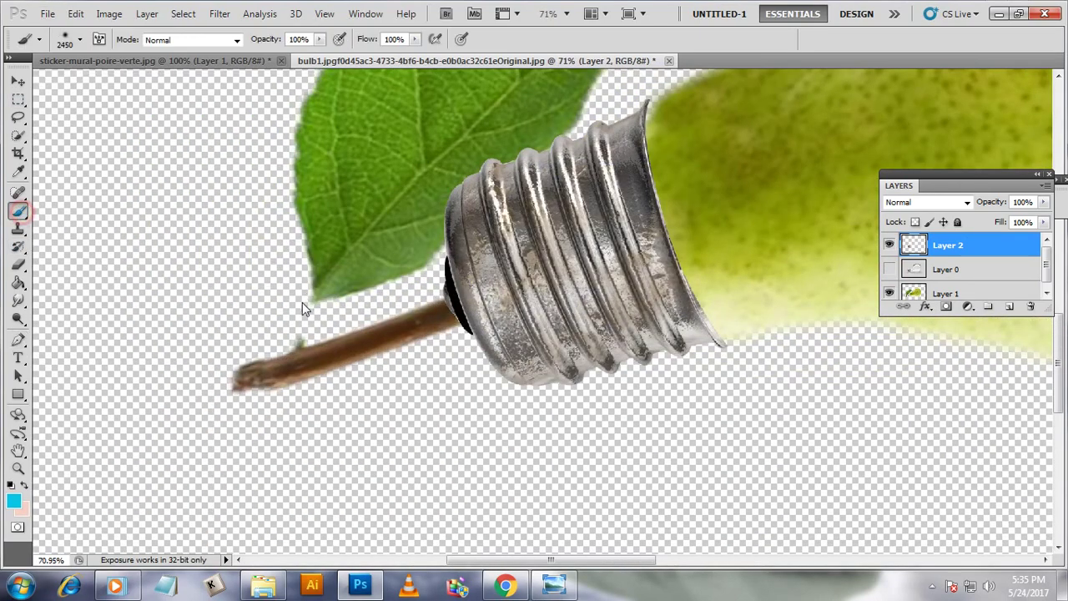
scroll(303, 304, up, 2)
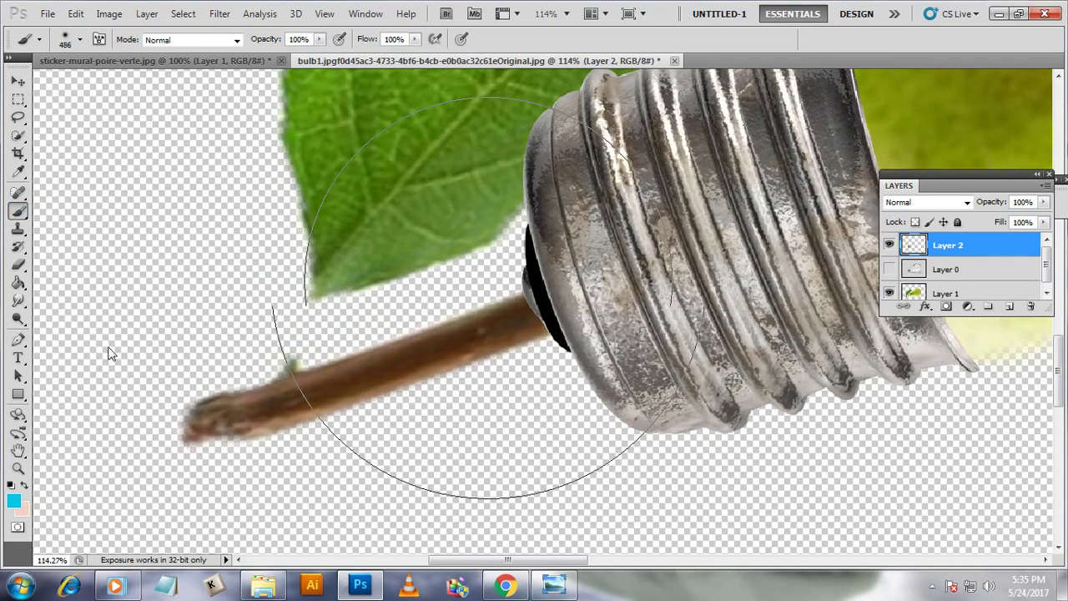
key(bracketleft)
key(bracketleft)
key(bracketleft)
Paint a thin green stem from the leaf tip down to the brown branch on Layer 2.
alt+click(321, 287)
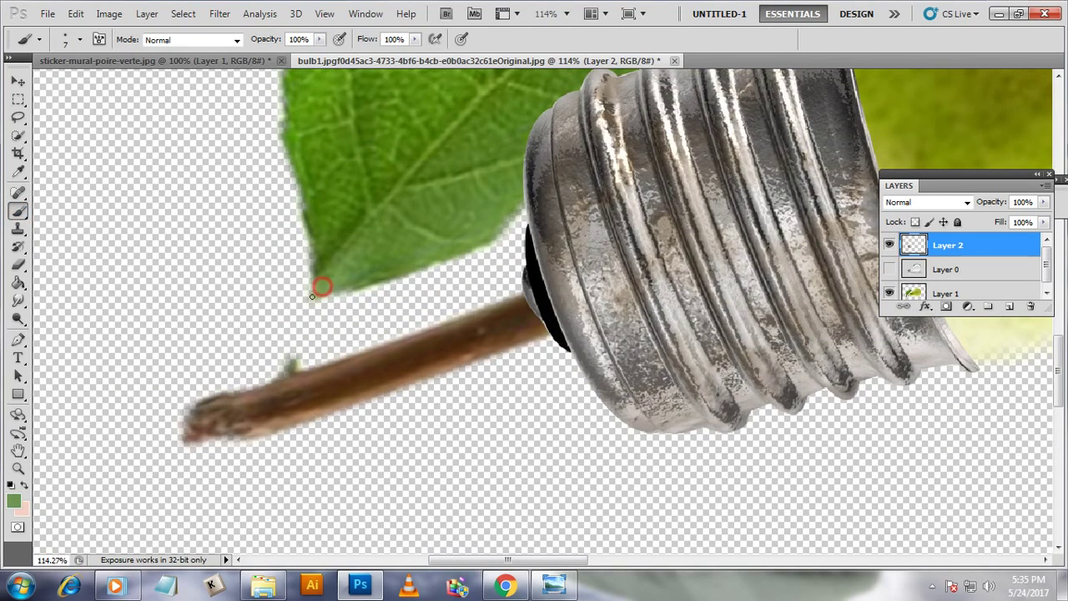
drag(315, 295, 286, 376)
alt+click(293, 378)
drag(290, 369, 242, 396)
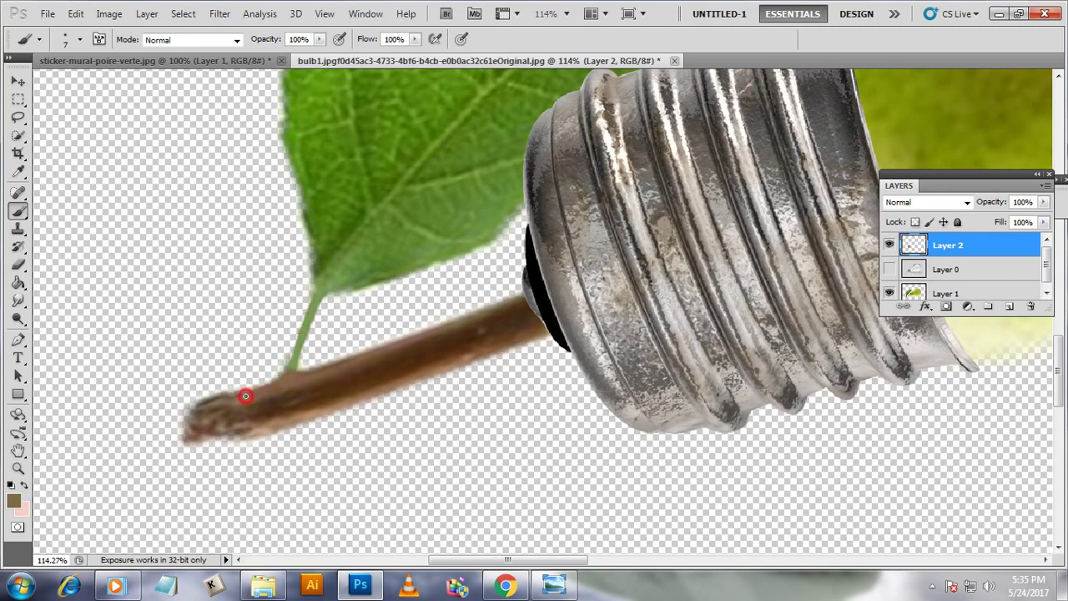
alt+click(293, 368)
alt+click(289, 376)
Touch up the stem-to-branch join, alternating the stem's green and the branch's brown.
scroll(302, 350, up, 2)
scroll(309, 346, up, 2)
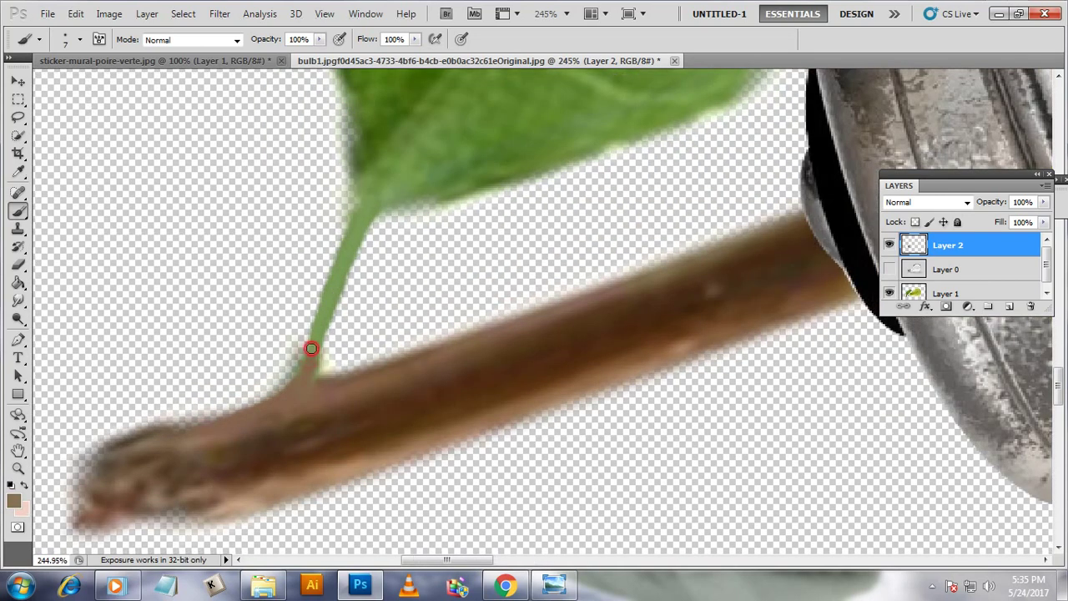
alt+click(318, 338)
alt+click(307, 389)
scroll(242, 286, down, 3)
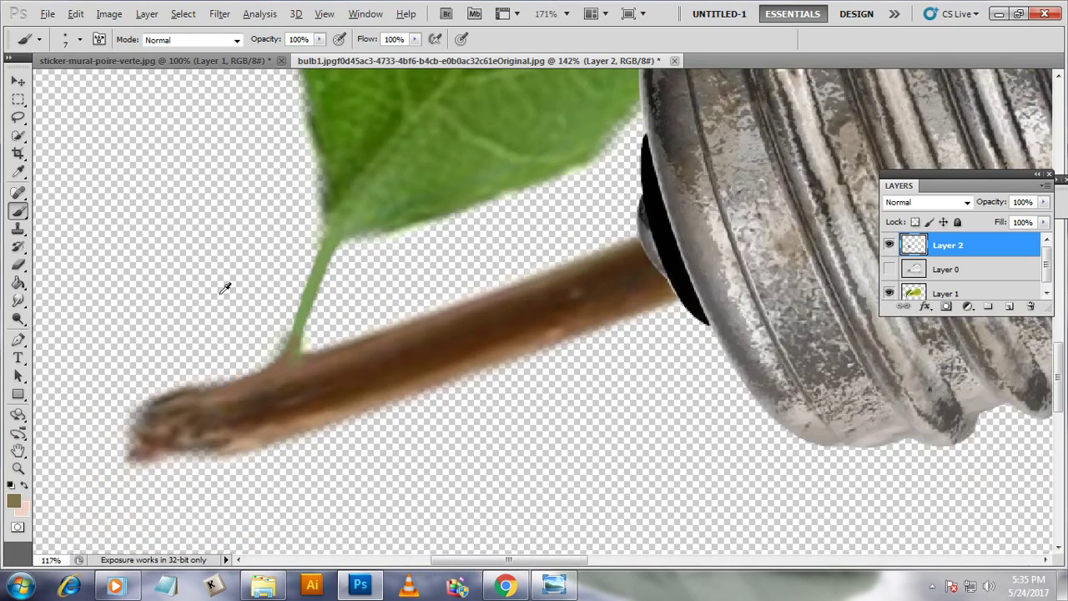
scroll(224, 290, down, 3)
scroll(204, 297, down, 2)
scroll(216, 303, down, 1)
Clone pear skin over the light right rim of Layer 1 with the Clone Stamp.
scroll(216, 303, down, 1)
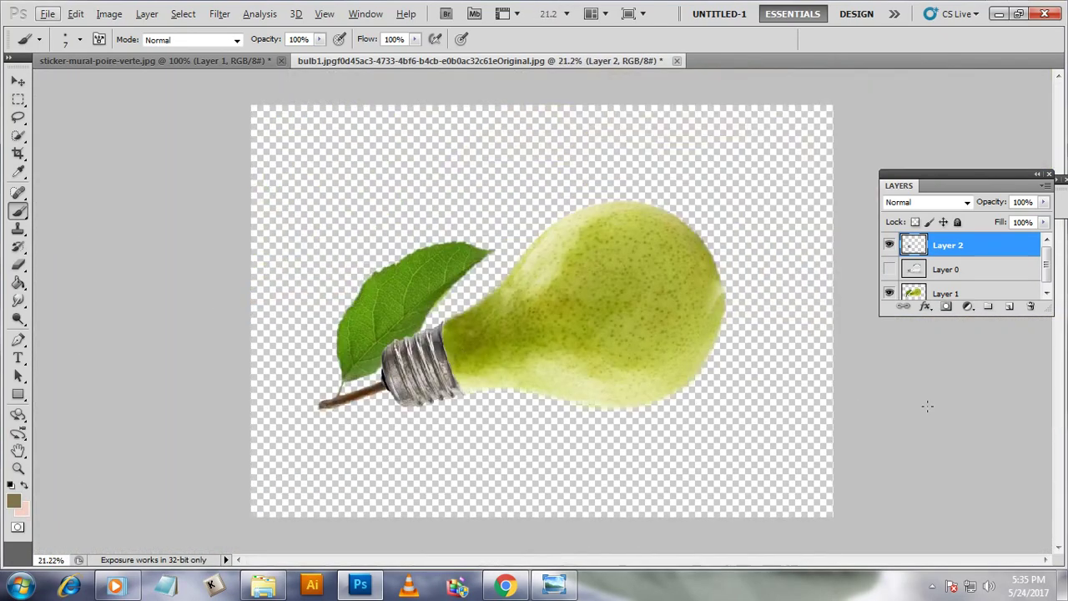
scroll(746, 294, up, 2)
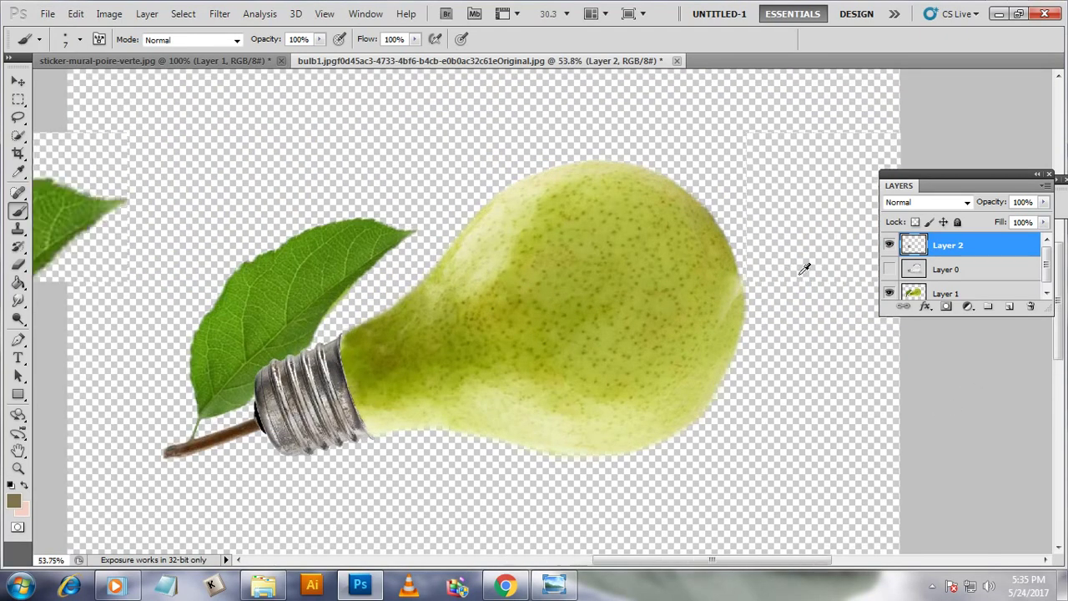
scroll(801, 271, up, 3)
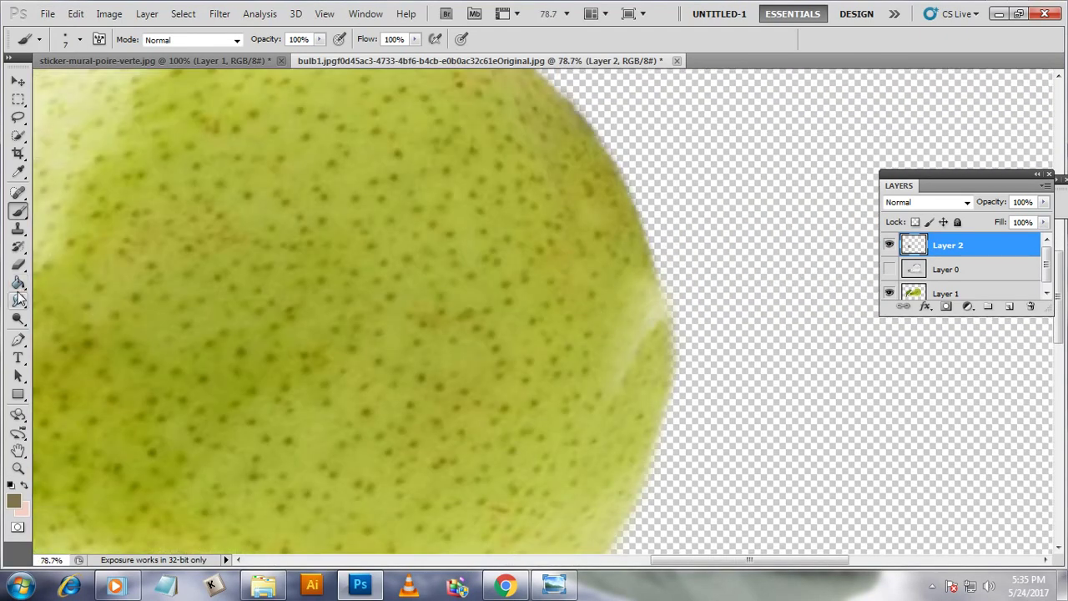
click(18, 228)
alt+click(532, 326)
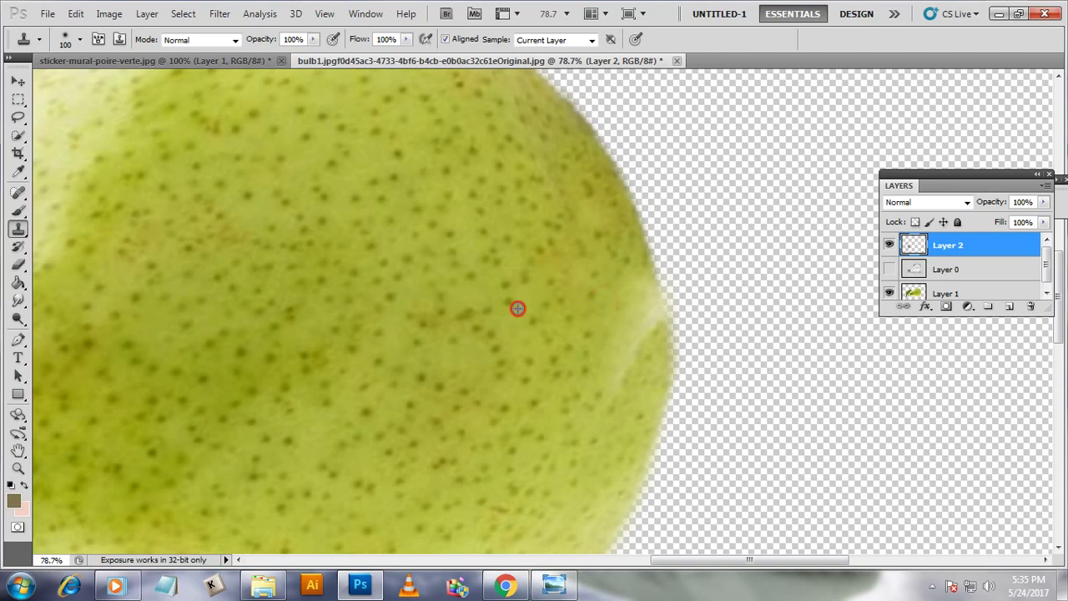
click(951, 292)
drag(625, 335, 624, 258)
Add a new layer beneath Layer 1 and fill it with a diagonal white-to-blue gradient.
scroll(624, 258, down, 5)
scroll(532, 241, down, 2)
scroll(531, 251, down, 2)
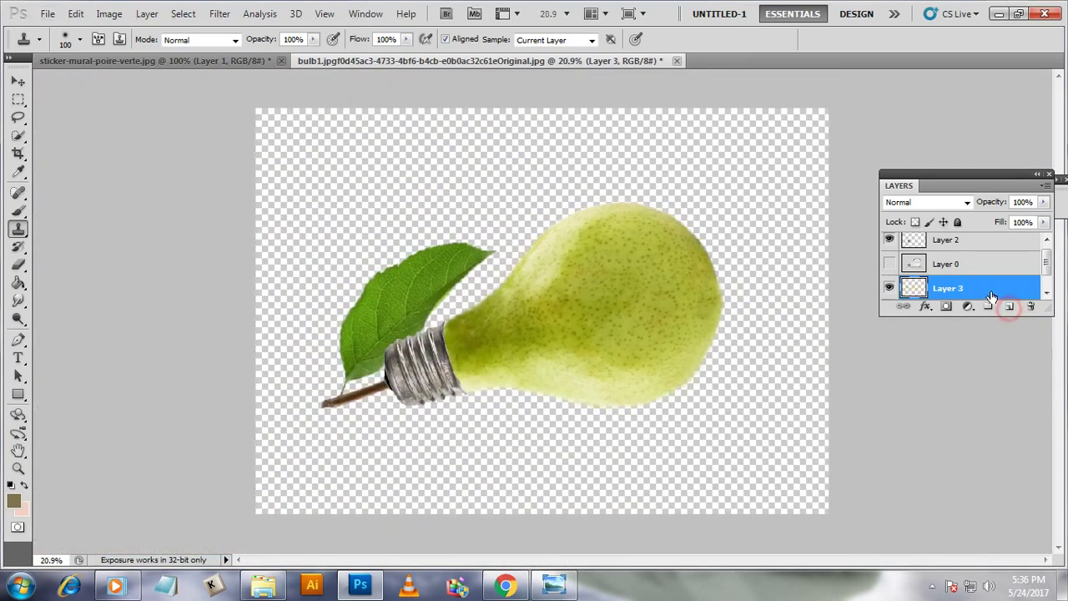
click(1010, 309)
drag(993, 294, 993, 297)
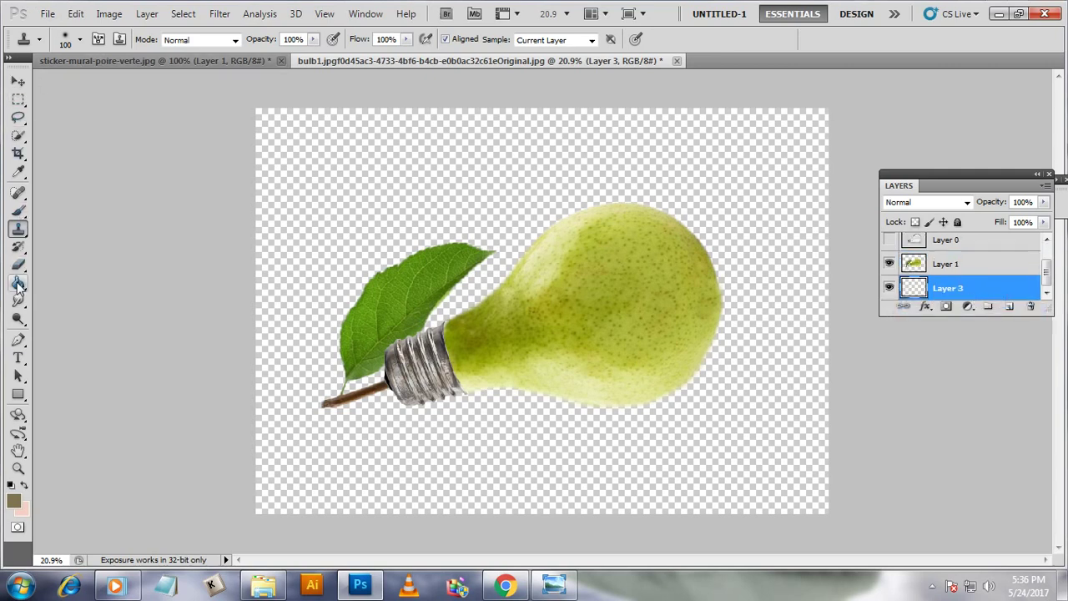
drag(18, 284, 71, 280)
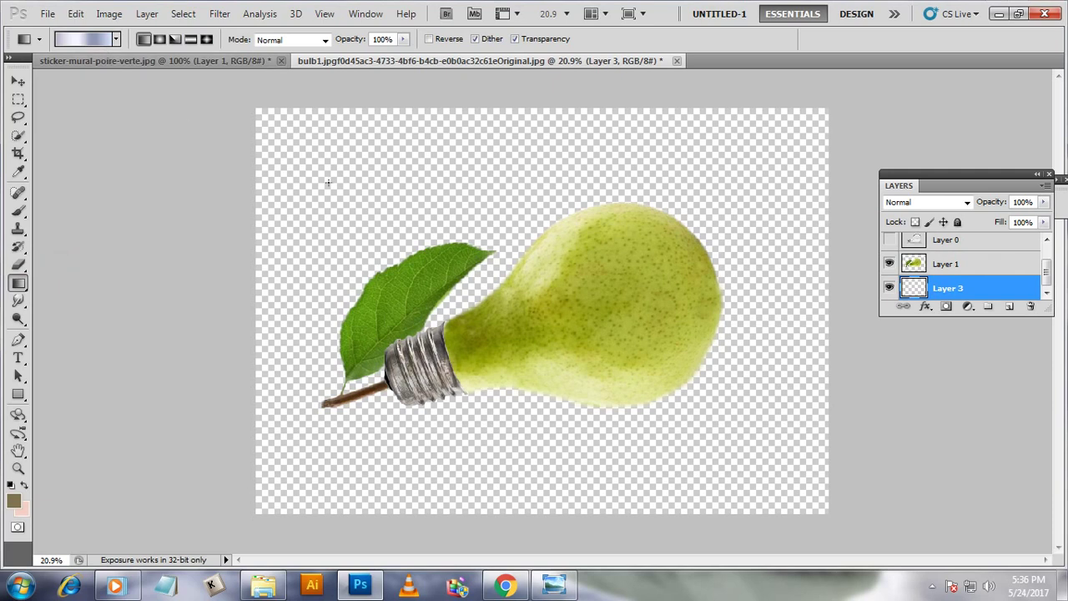
drag(357, 198, 835, 511)
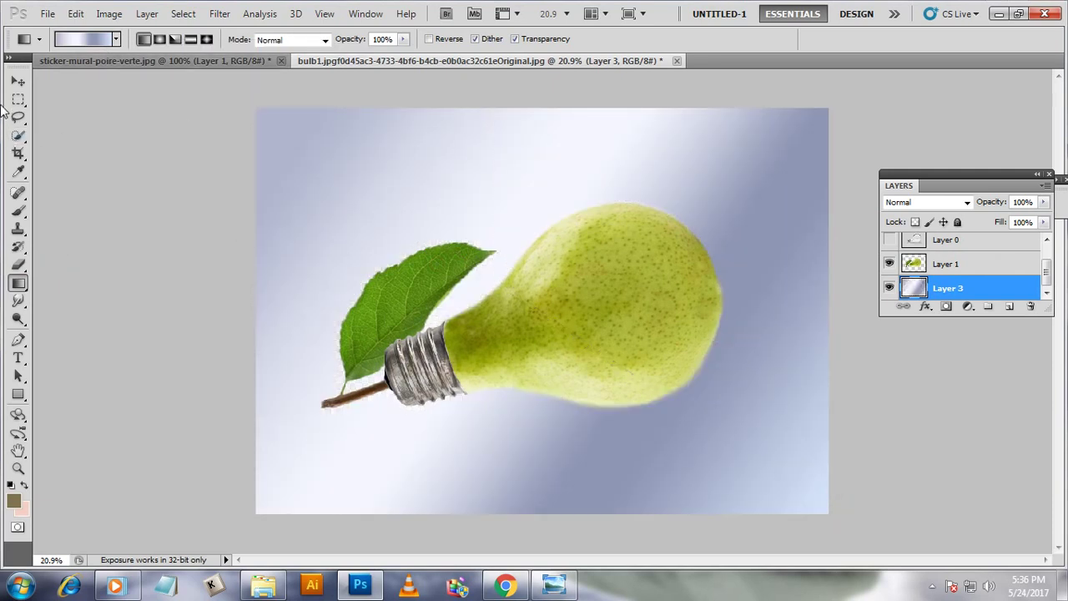
click(18, 81)
scroll(493, 359, up, 4)
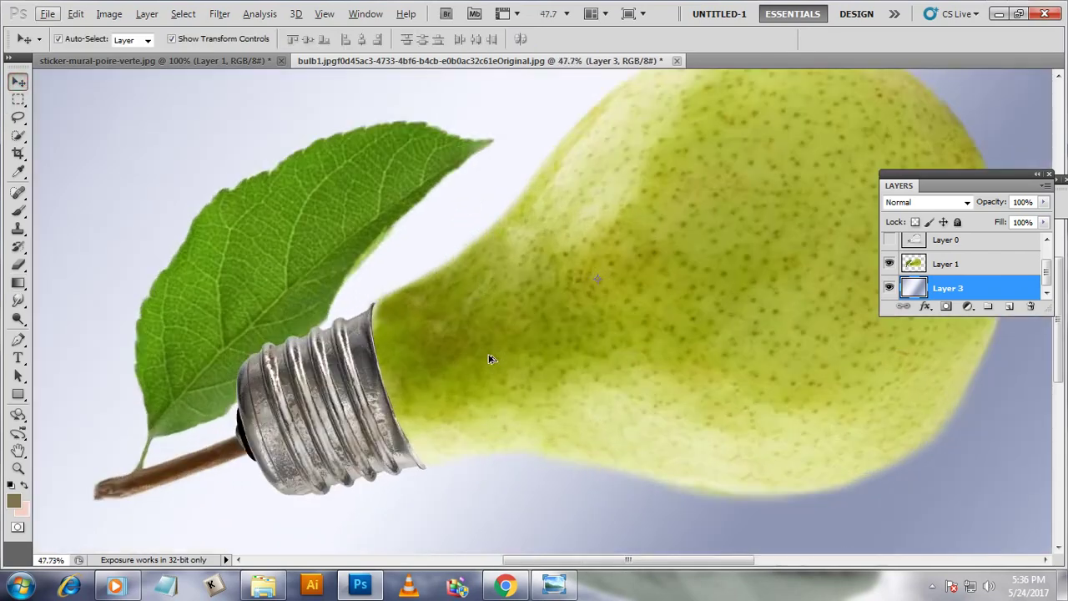
Apply Brightness/Contrast to the pear layer with brightness -10 and contrast 59.
scroll(260, 347, down, 2)
click(615, 289)
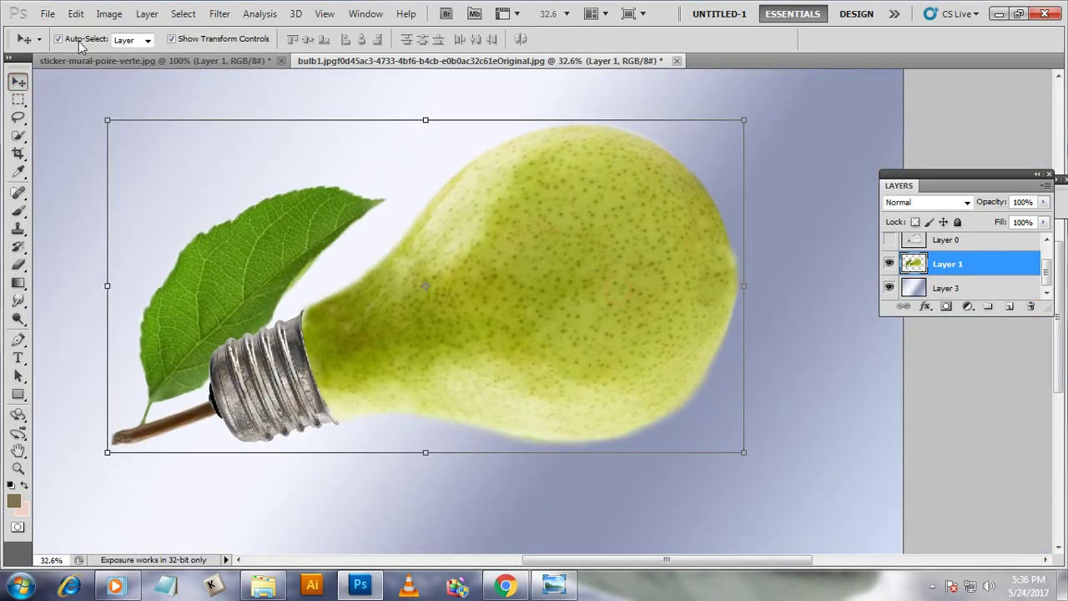
click(109, 14)
click(313, 52)
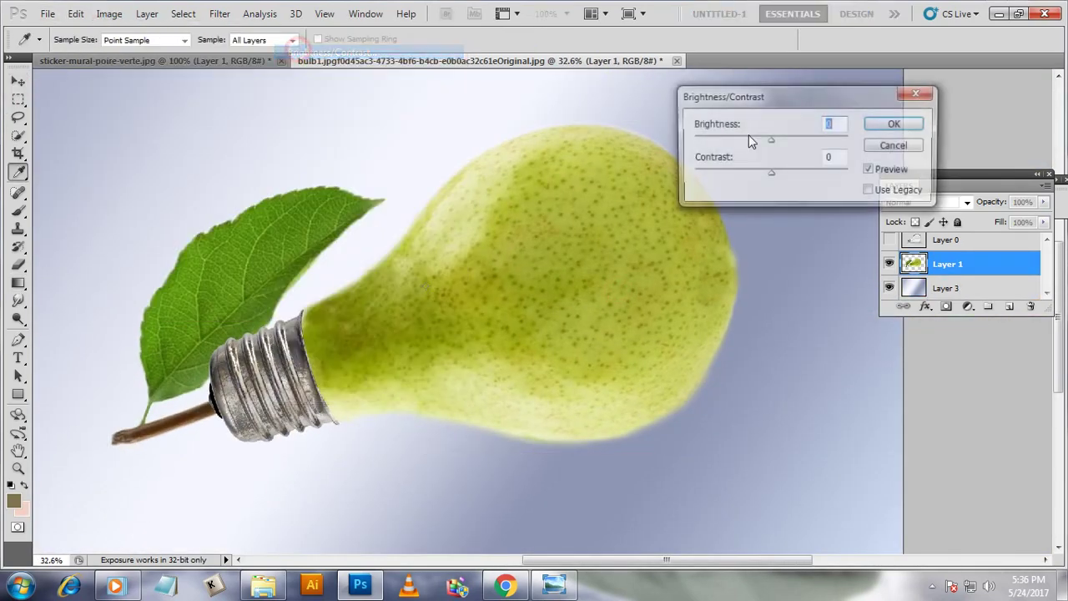
drag(769, 141, 773, 140)
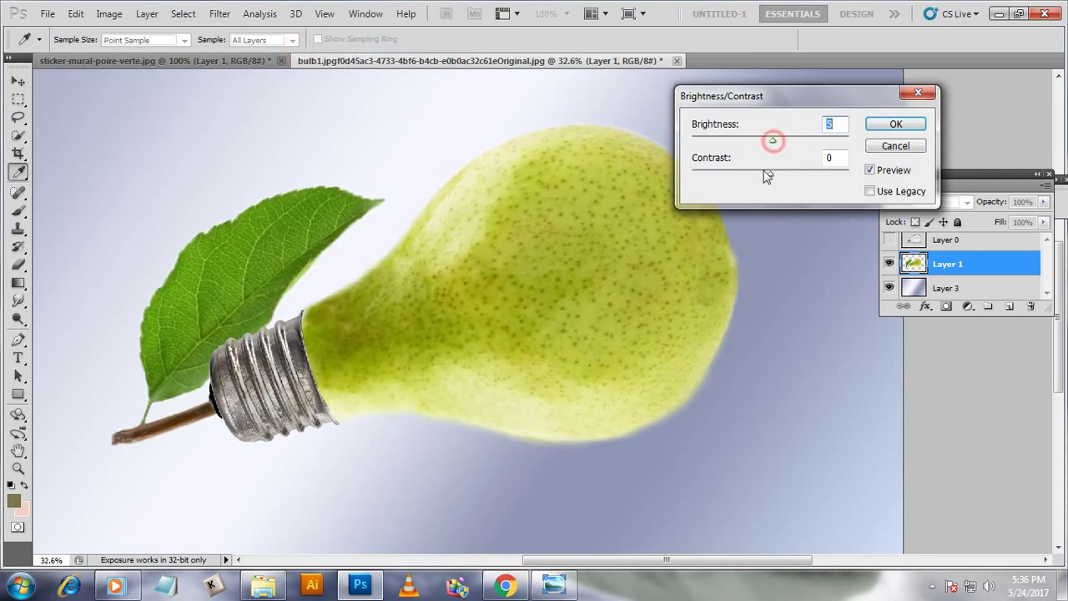
drag(772, 177, 814, 175)
drag(773, 141, 764, 140)
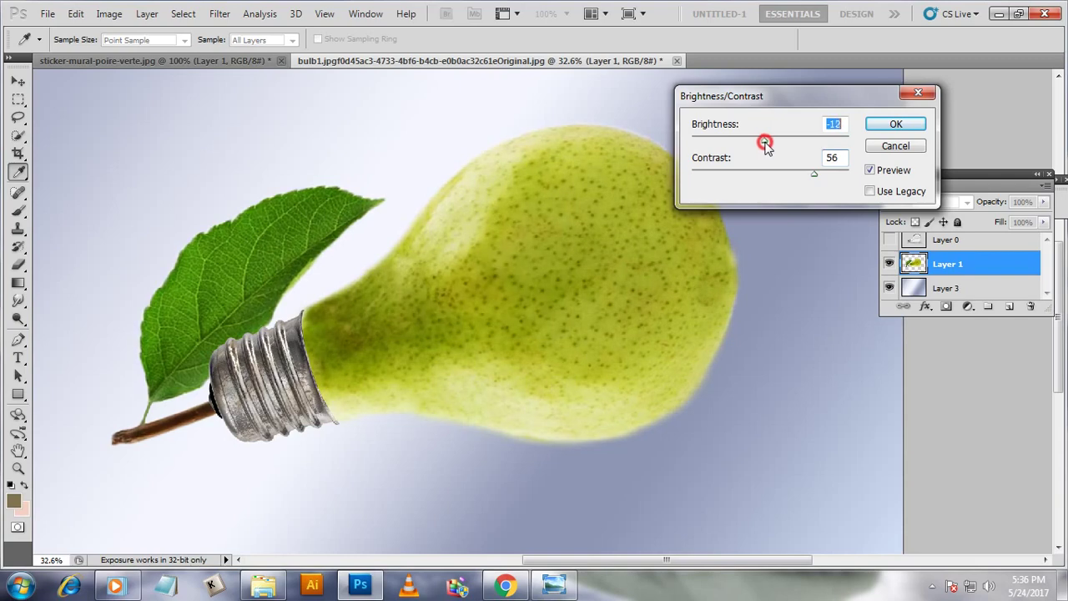
drag(814, 174, 820, 174)
click(873, 122)
key(v)
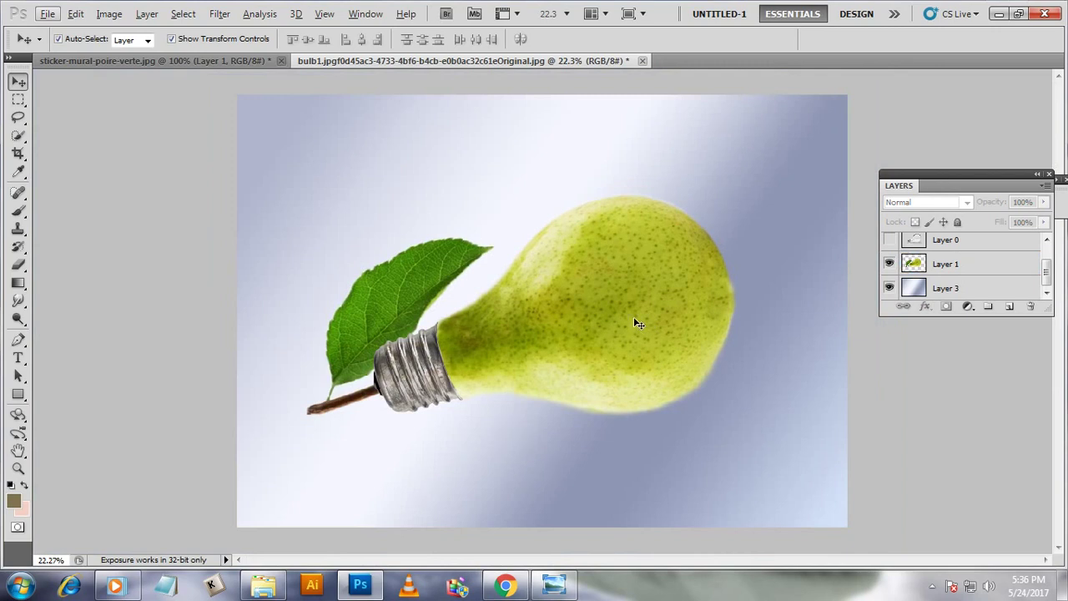
Duplicate Layer 1 and Layer 2 together and merge the copies into one layer.
click(627, 300)
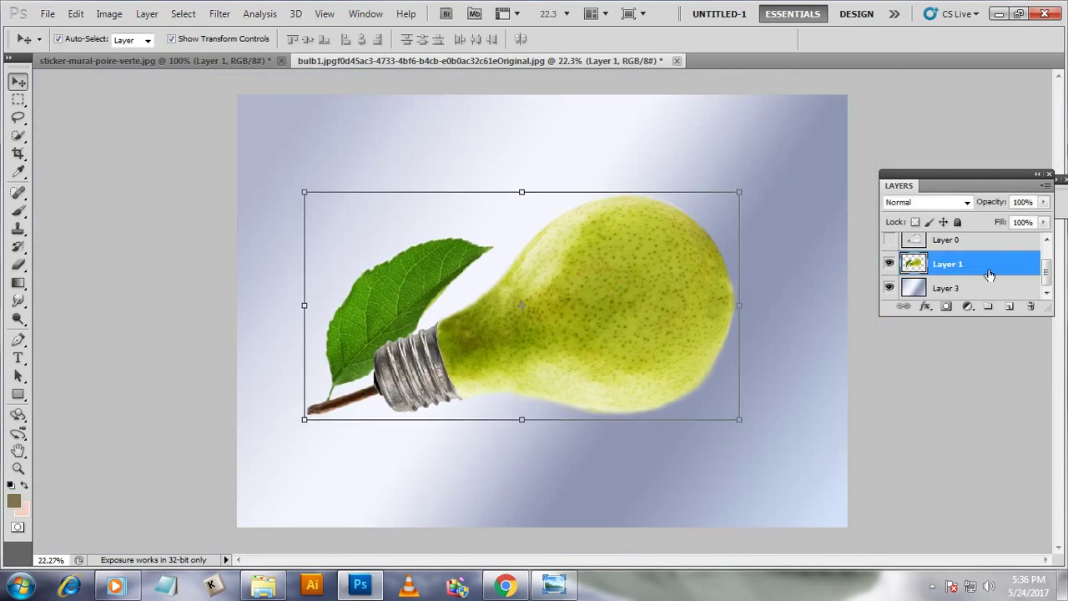
scroll(978, 259, up, 1)
ctrl+click(980, 246)
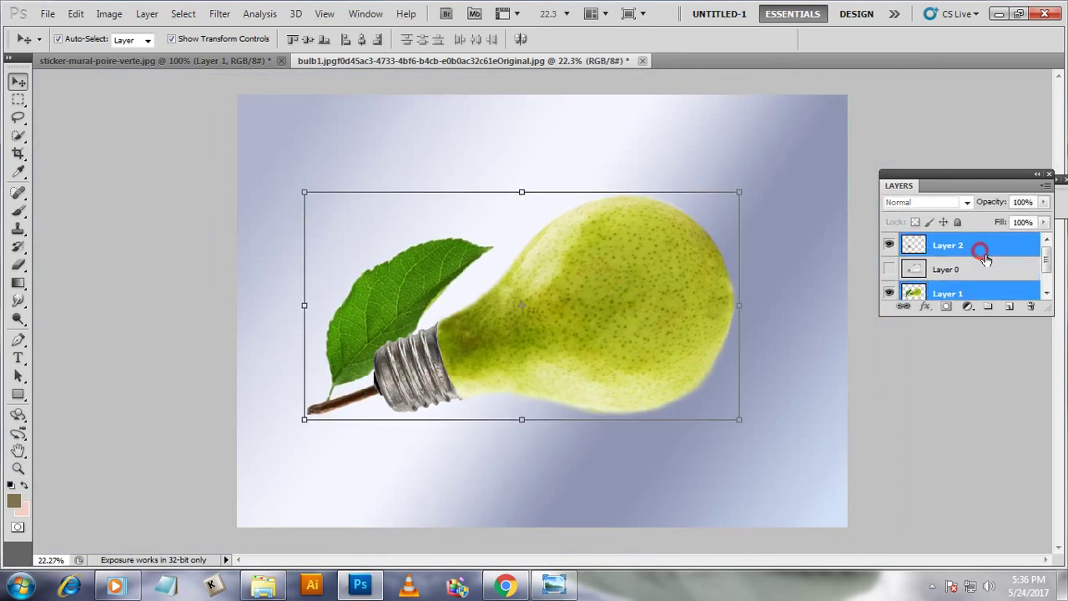
drag(980, 246, 1010, 307)
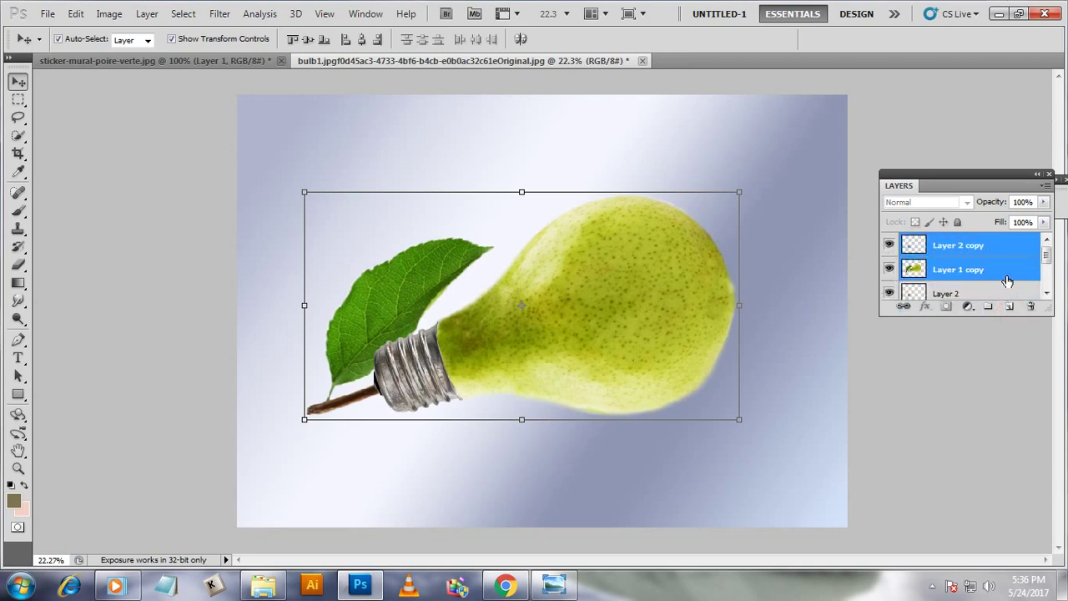
right_click(1003, 273)
click(883, 526)
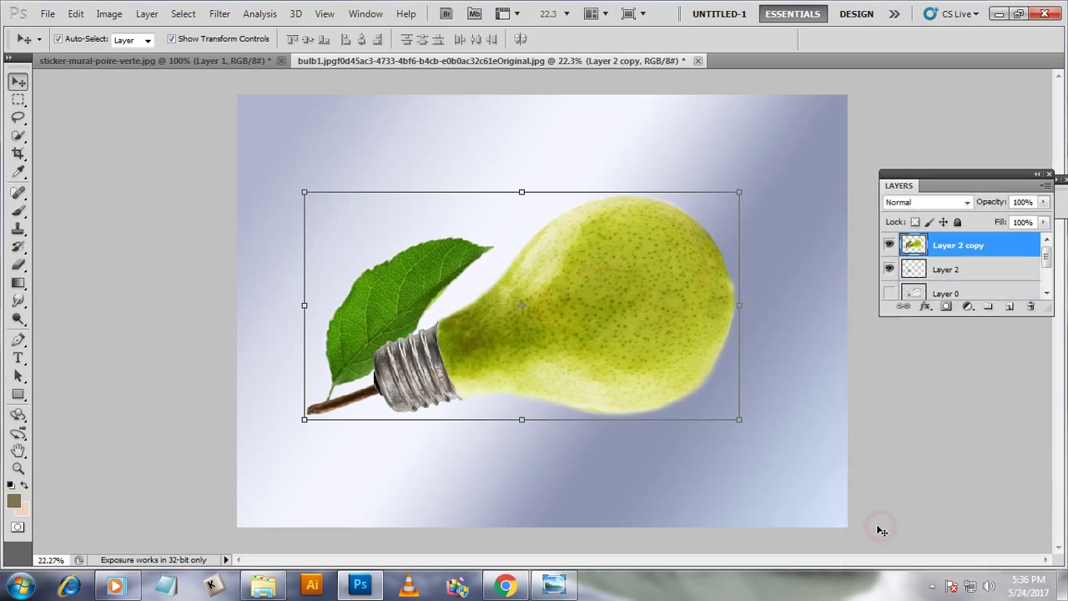
Flip the merged copy vertically and place it directly below the pear.
drag(619, 297, 620, 296)
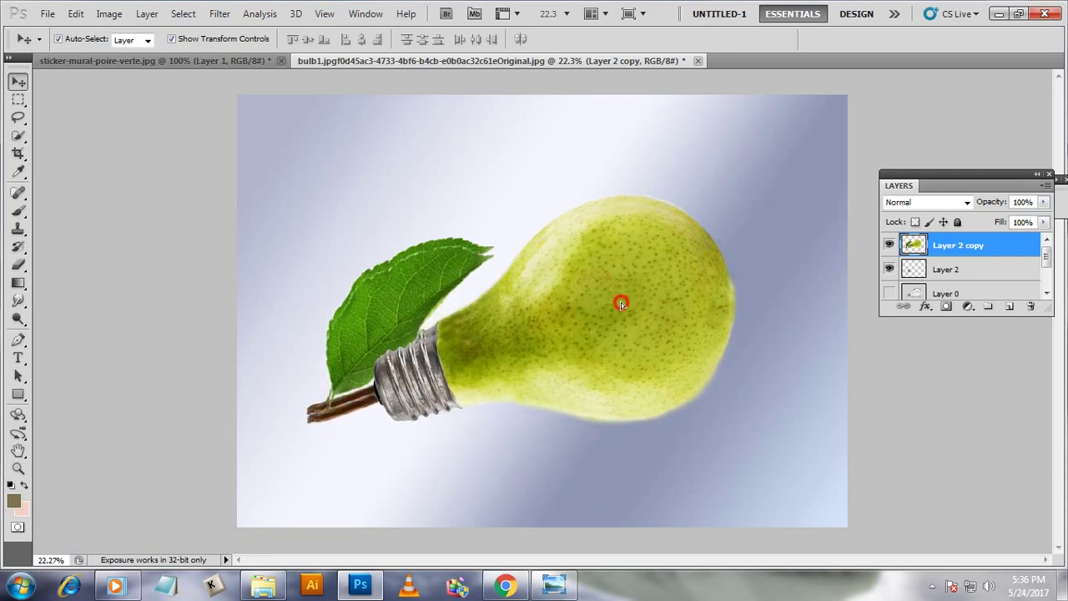
right_click(521, 419)
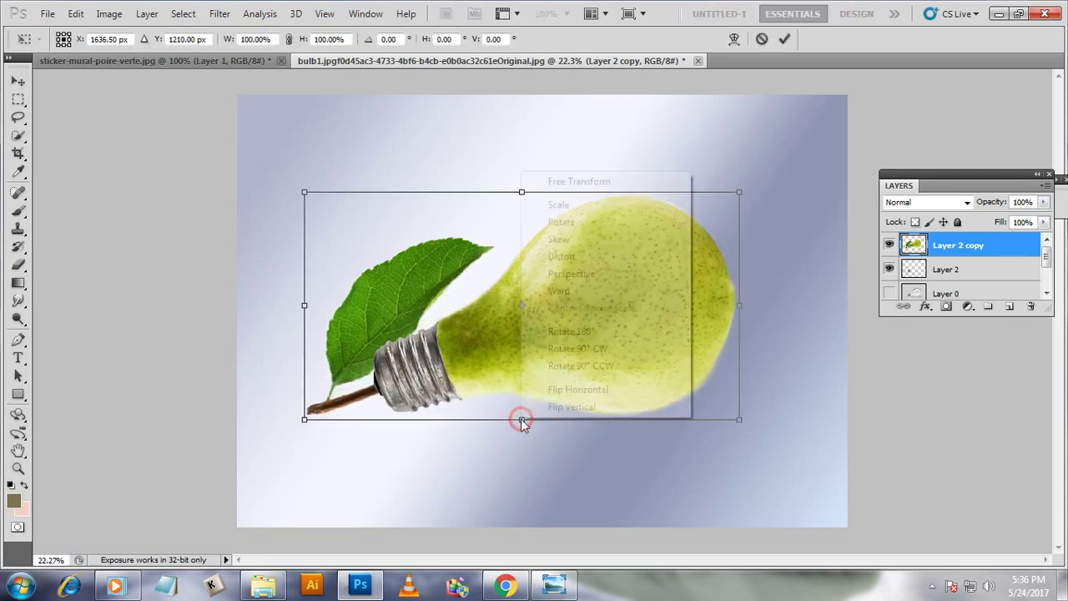
click(551, 408)
mouse_move(559, 318)
mouse_down()
mouse_move(566, 506)
mouse_move(567, 492)
mouse_up()
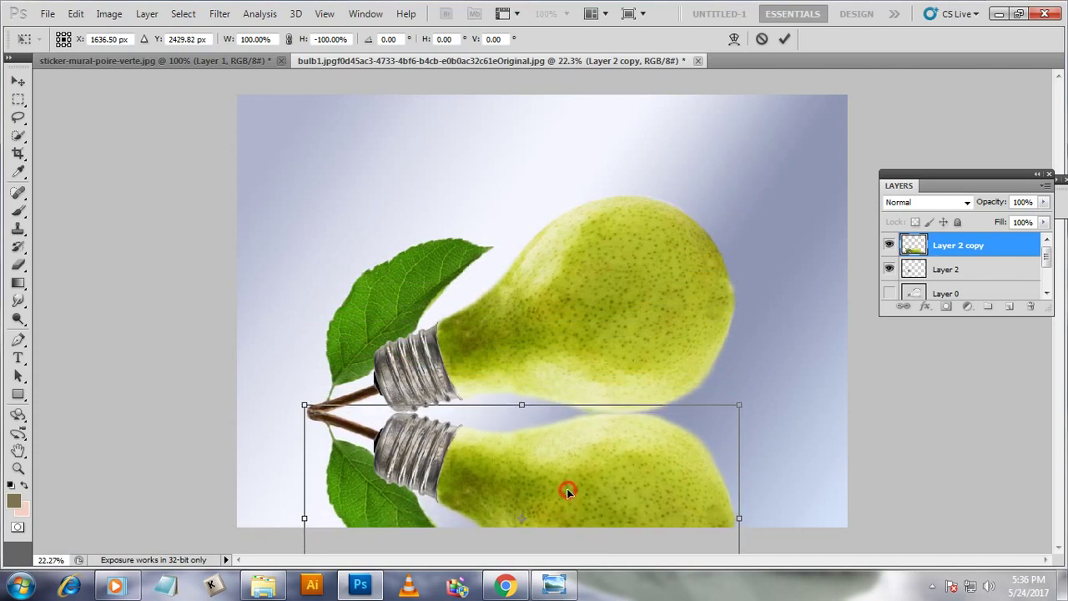
click(782, 41)
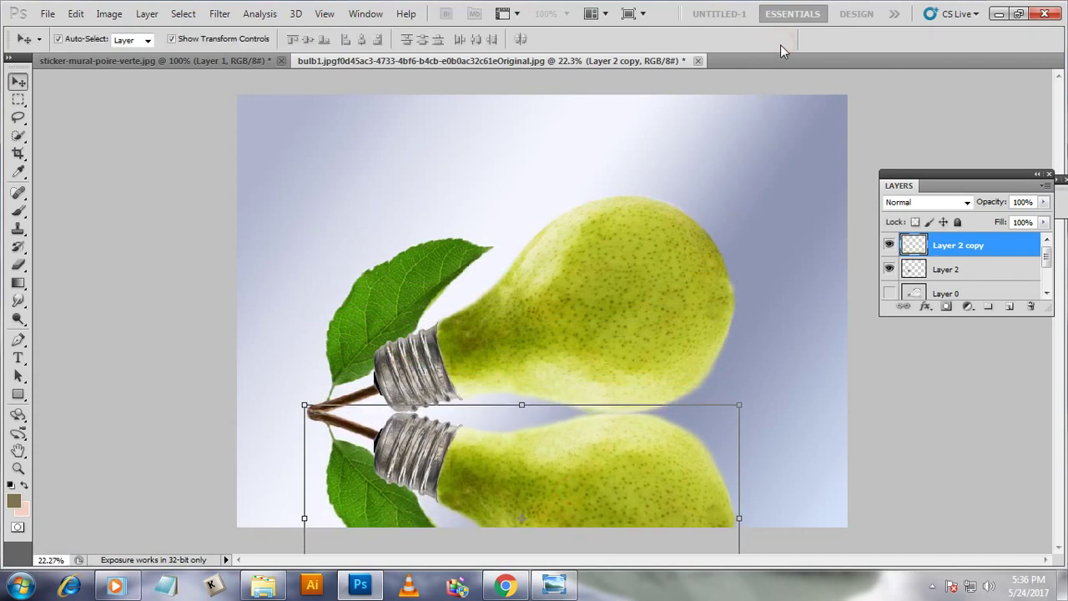
key(Up)
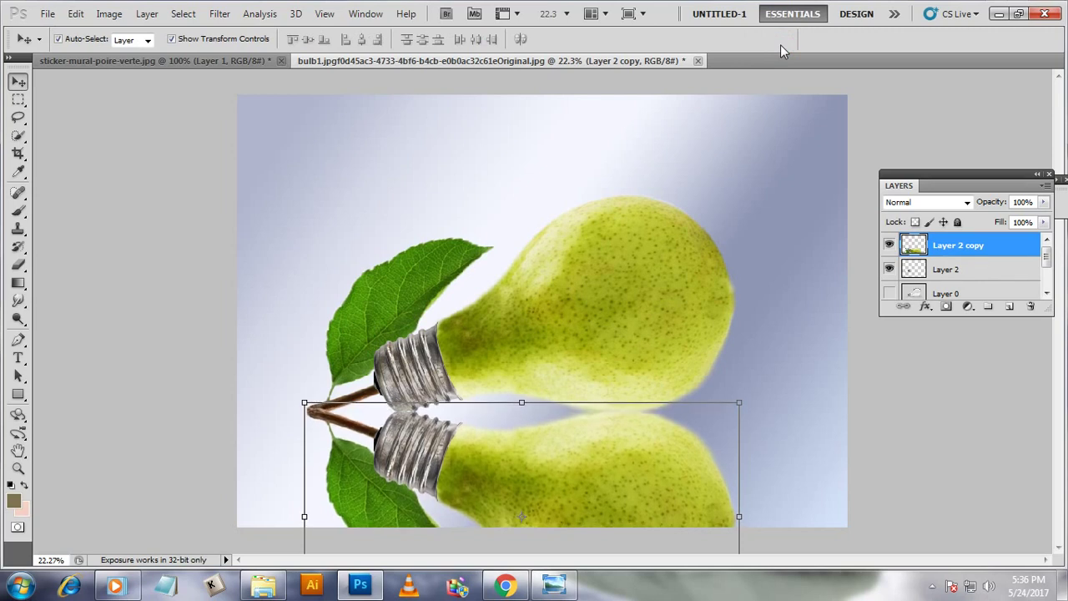
Fade the reflection layer to 32% opacity.
click(1043, 202)
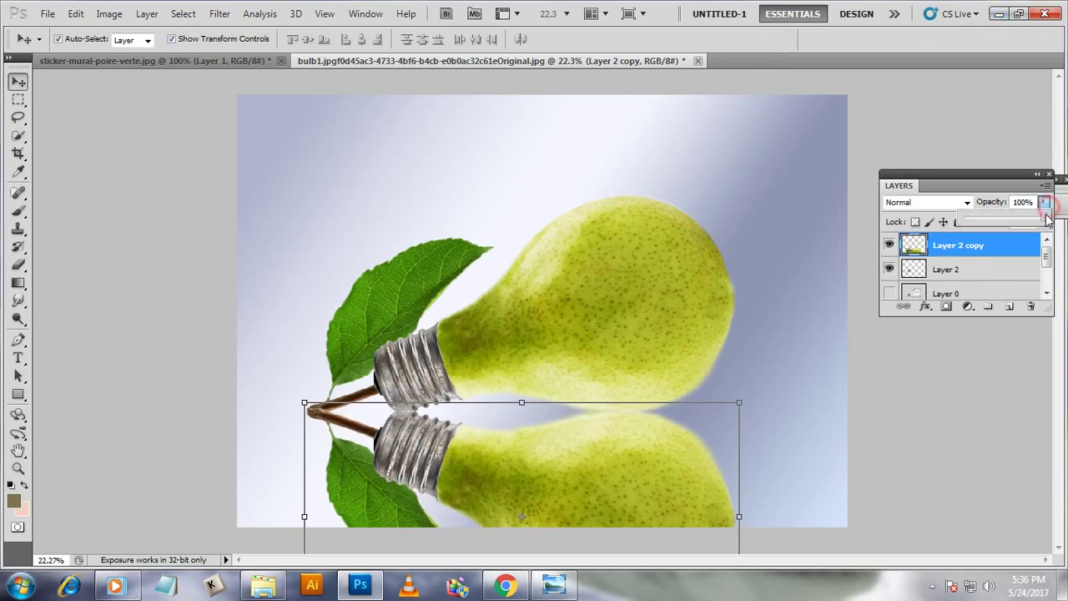
drag(1043, 222, 992, 222)
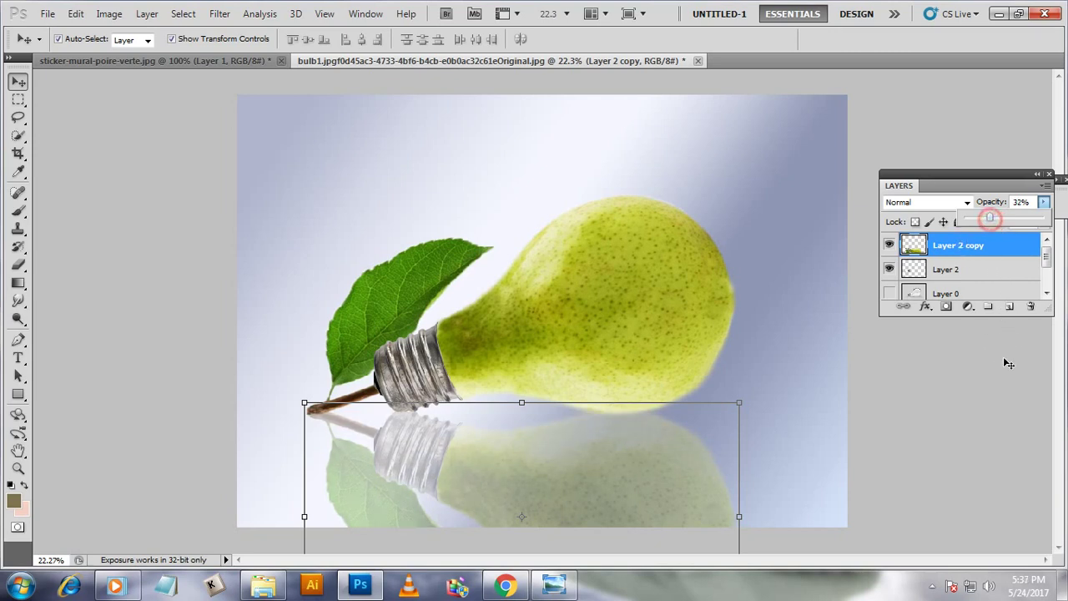
click(1018, 430)
click(978, 269)
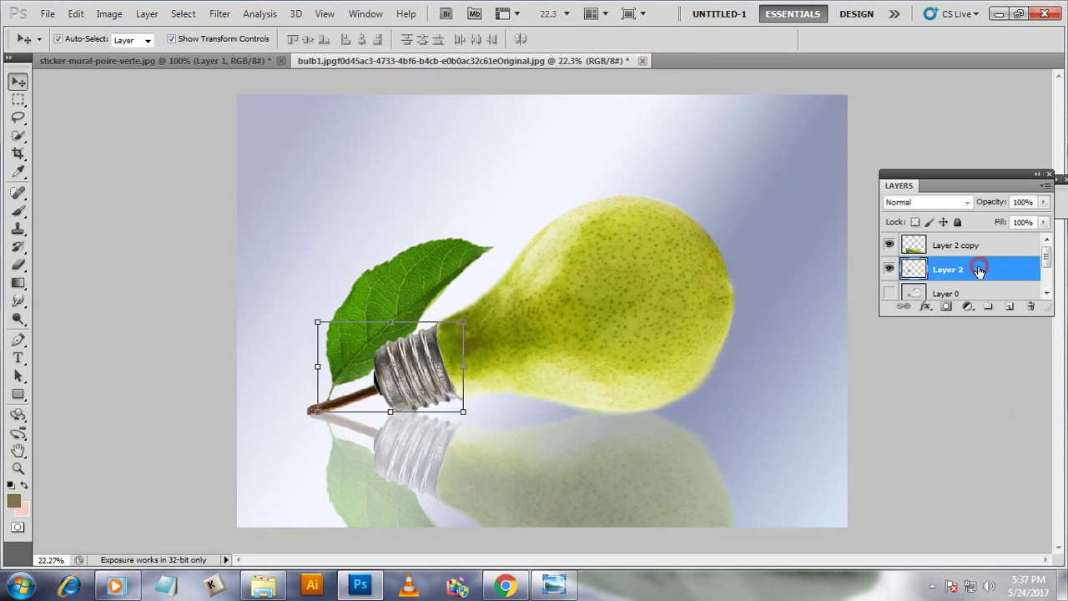
Add a new empty layer directly above the pear layer, Layer 1.
click(1009, 308)
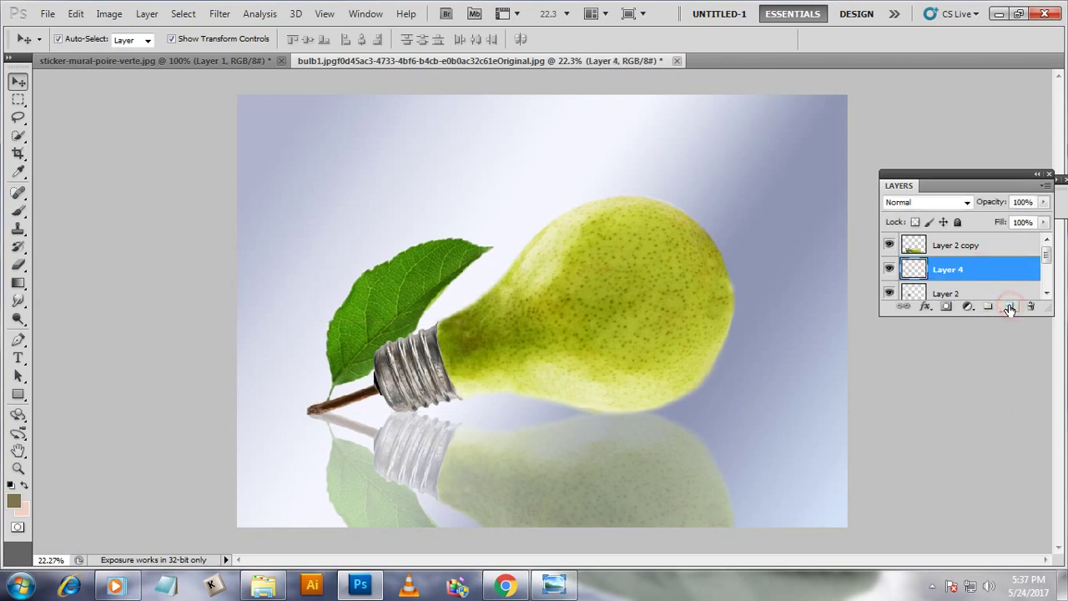
key(ctrl+z)
scroll(1022, 297, down, 1)
scroll(1010, 297, down, 1)
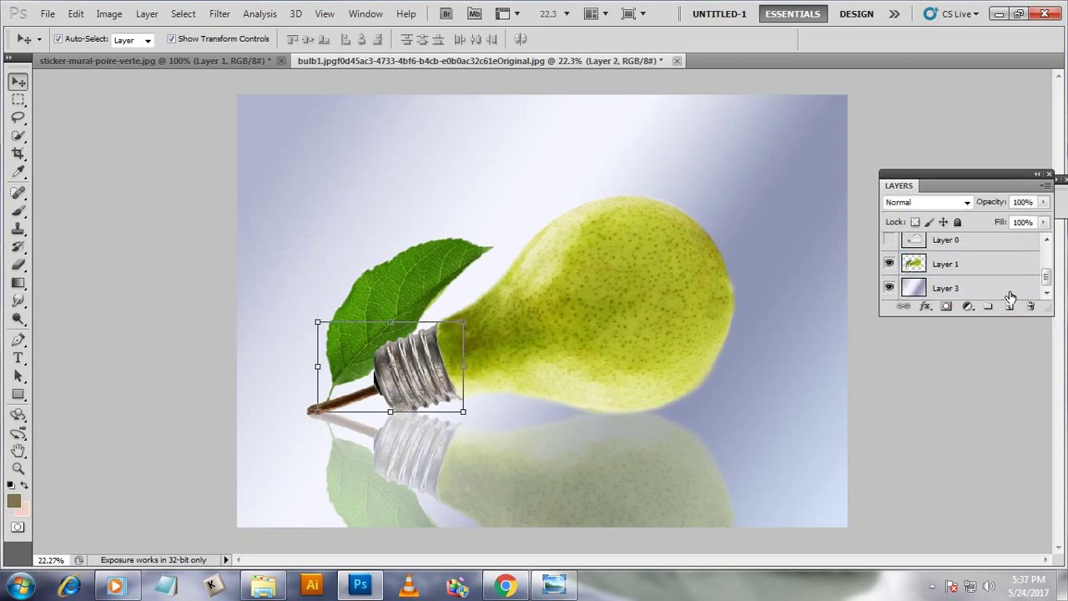
click(968, 265)
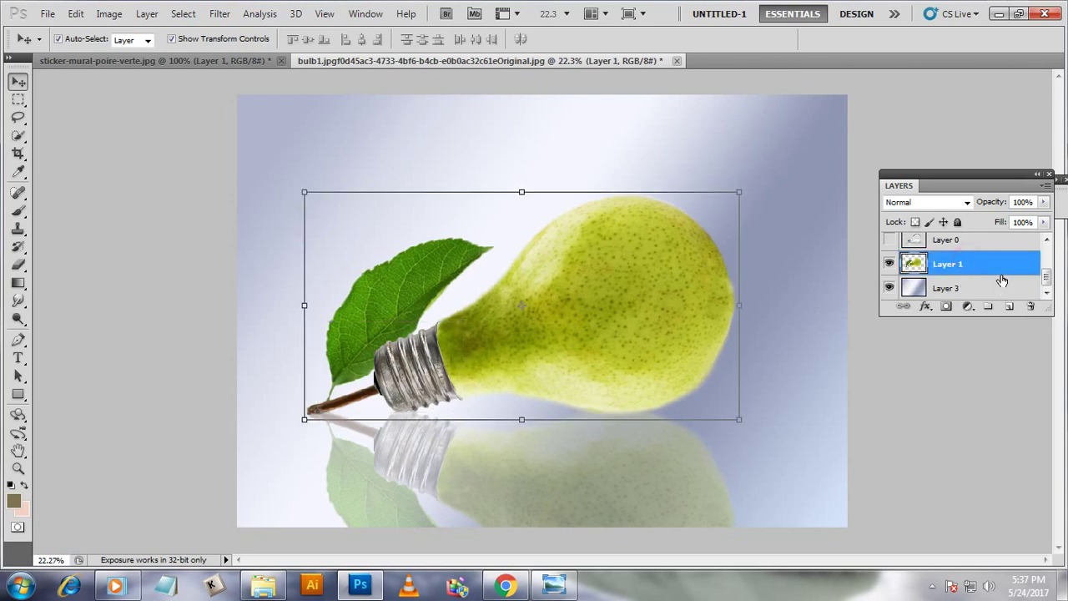
click(983, 290)
click(975, 259)
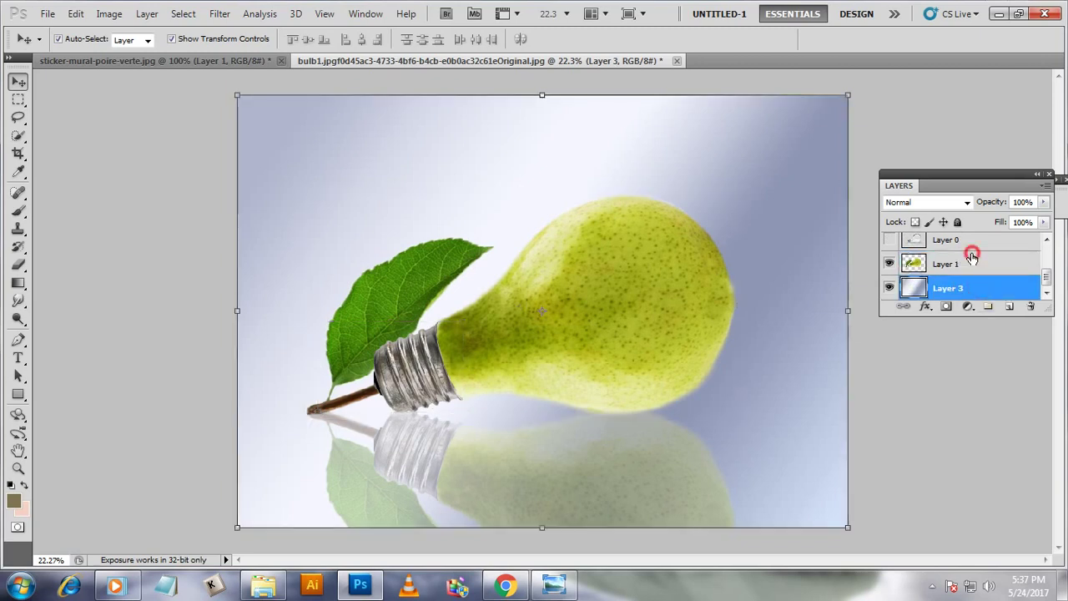
click(1010, 307)
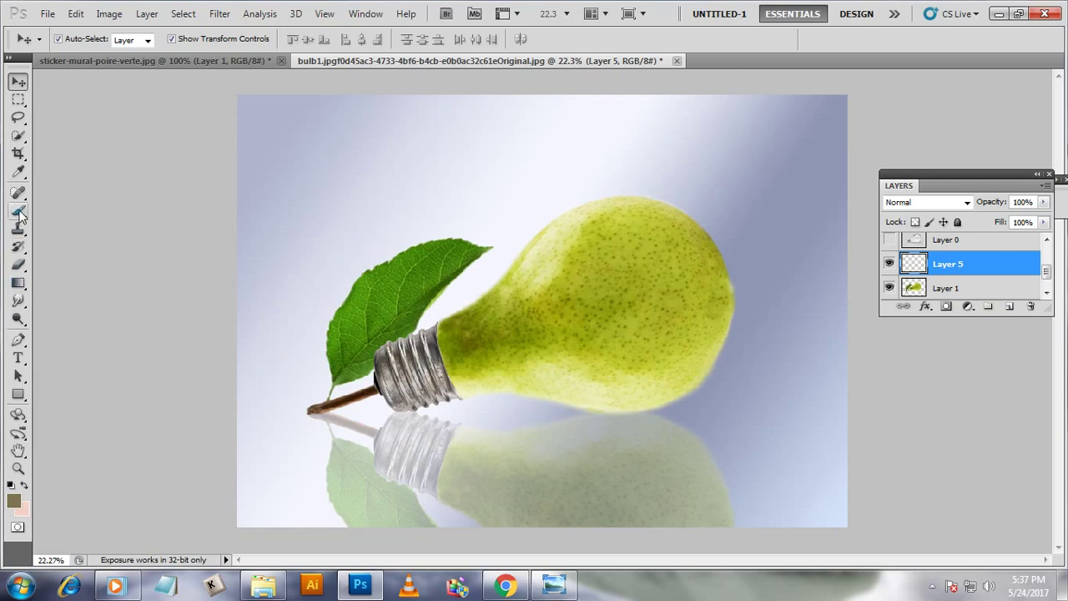
Paint a grey shadow stroke along the pear's underside with the Brush.
click(17, 211)
click(13, 501)
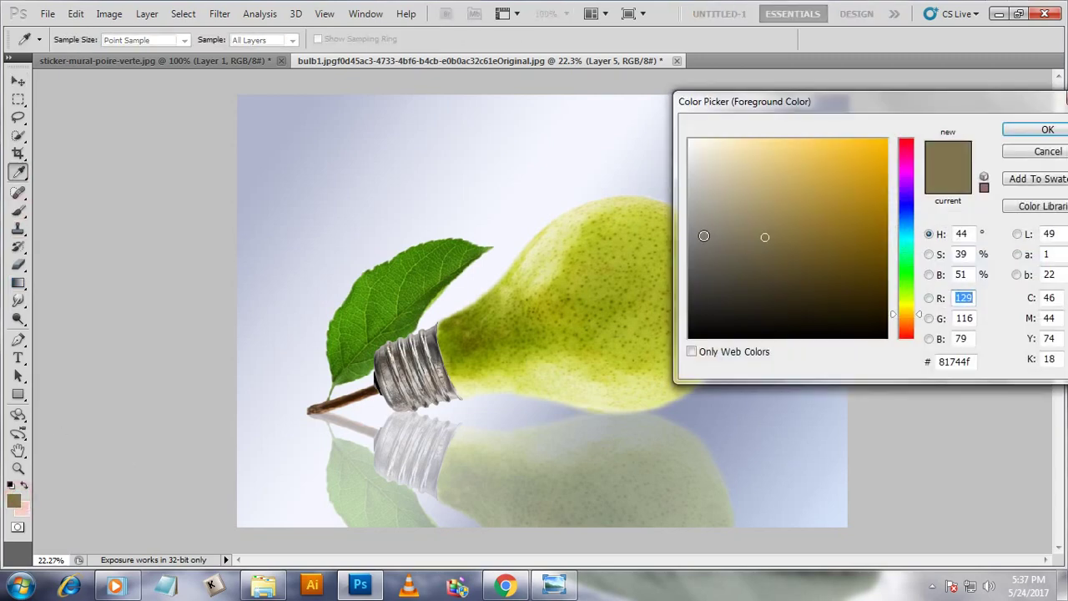
click(691, 222)
click(1013, 132)
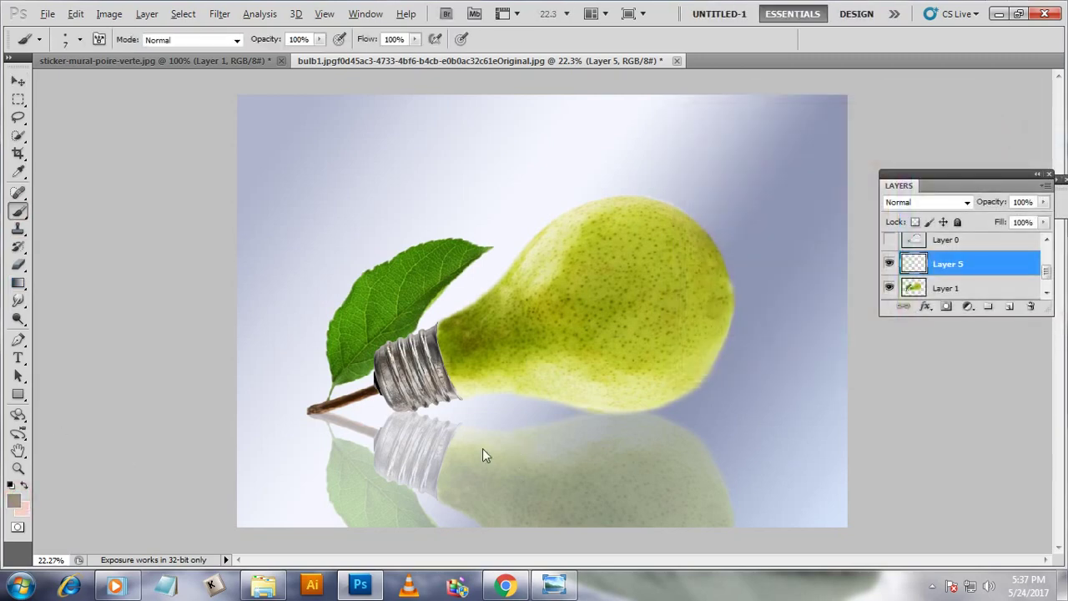
drag(375, 419, 775, 417)
key(ctrl+z)
drag(371, 422, 764, 422)
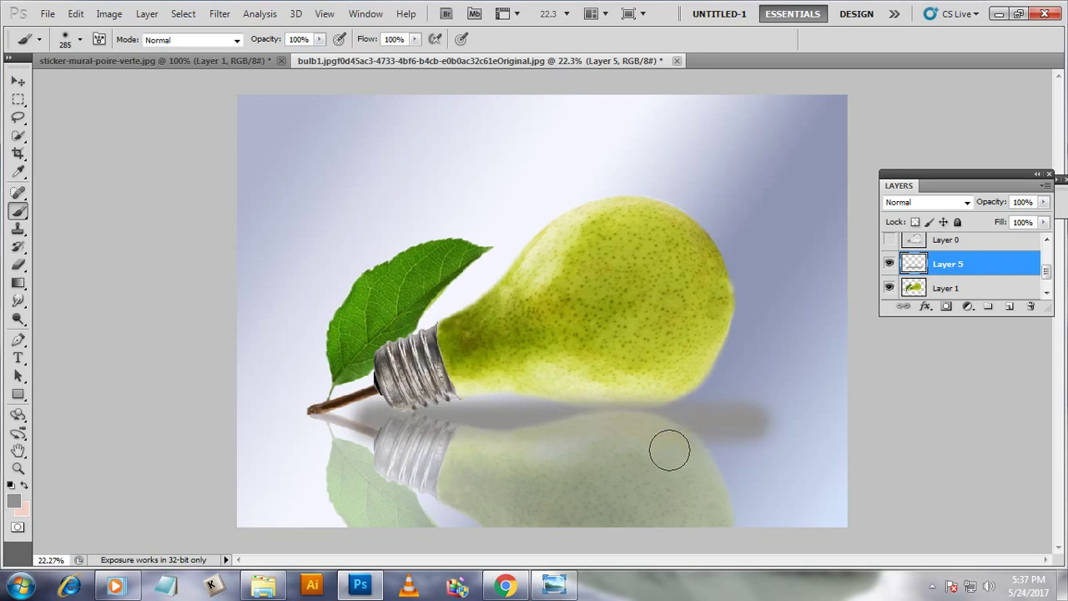
Set the shadow layer to 43% opacity and erase stray shadow over the reflection.
click(1044, 203)
drag(1043, 222, 1005, 224)
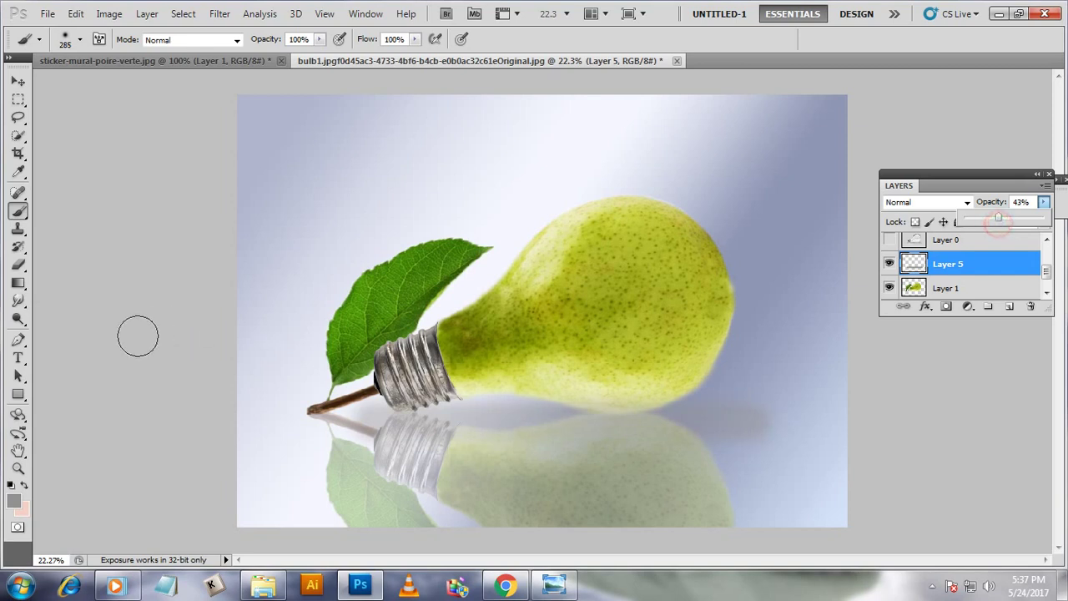
click(19, 262)
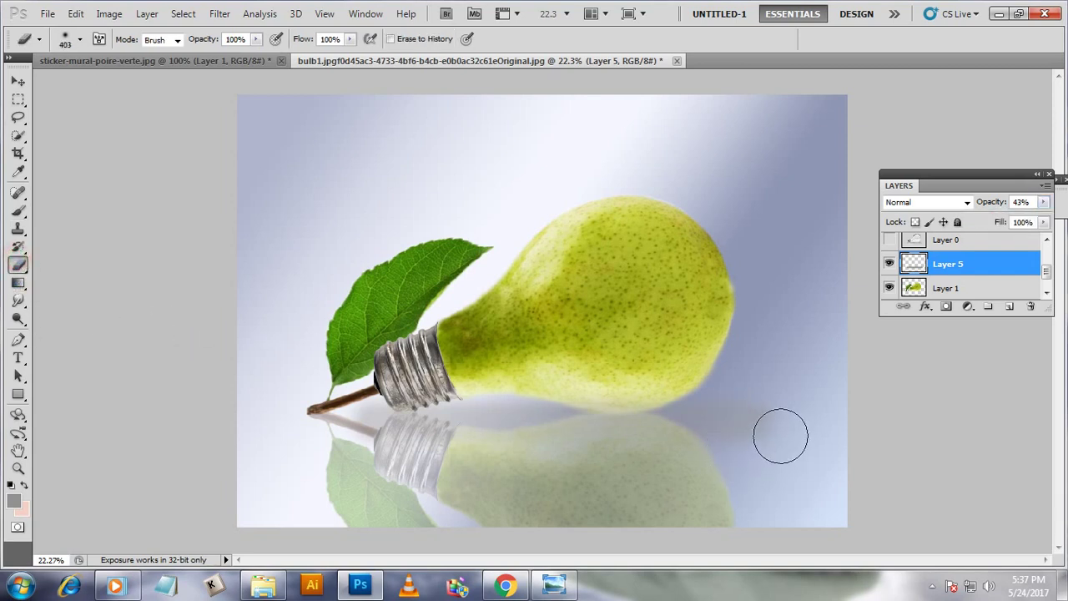
mouse_move(781, 436)
mouse_down()
mouse_move(242, 435)
mouse_move(861, 446)
mouse_move(481, 487)
mouse_move(894, 474)
mouse_up()
scroll(316, 162, down, 1)
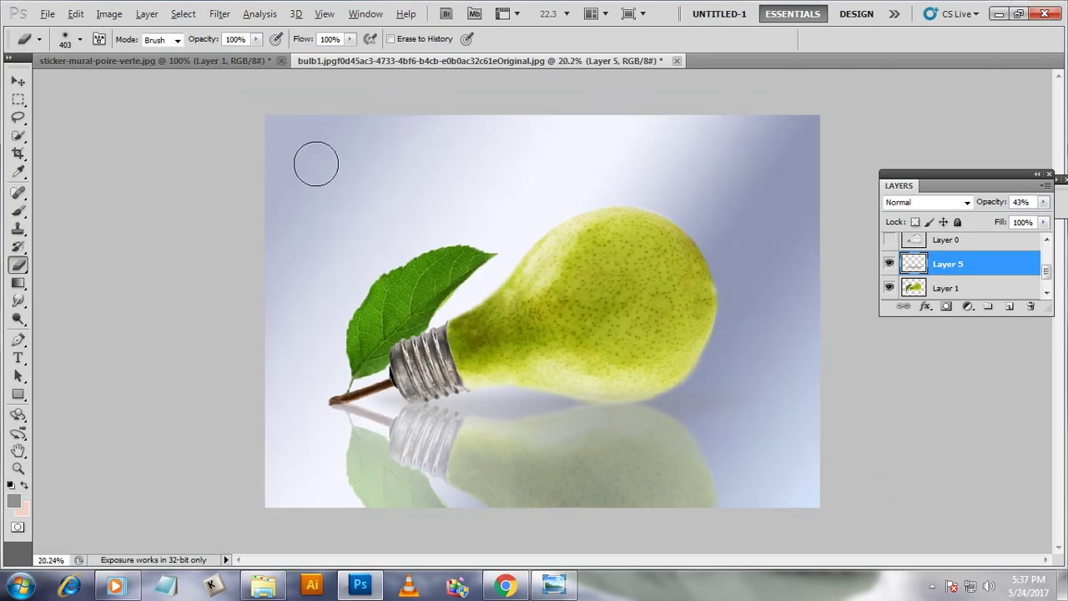
scroll(768, 209, up, 3)
scroll(851, 202, up, 1)
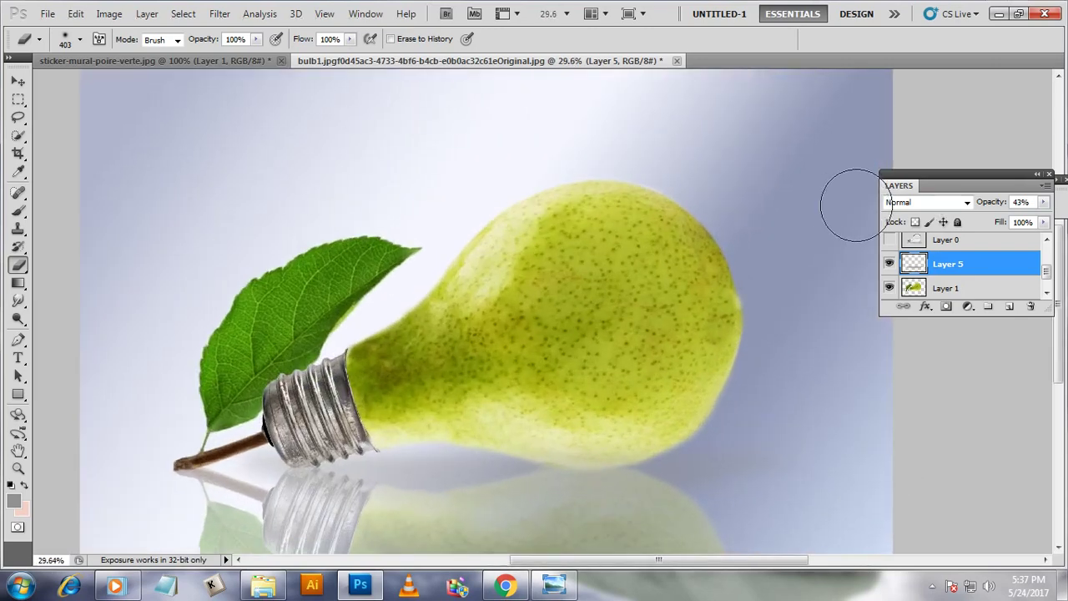
scroll(512, 191, down, 1)
scroll(651, 189, down, 1)
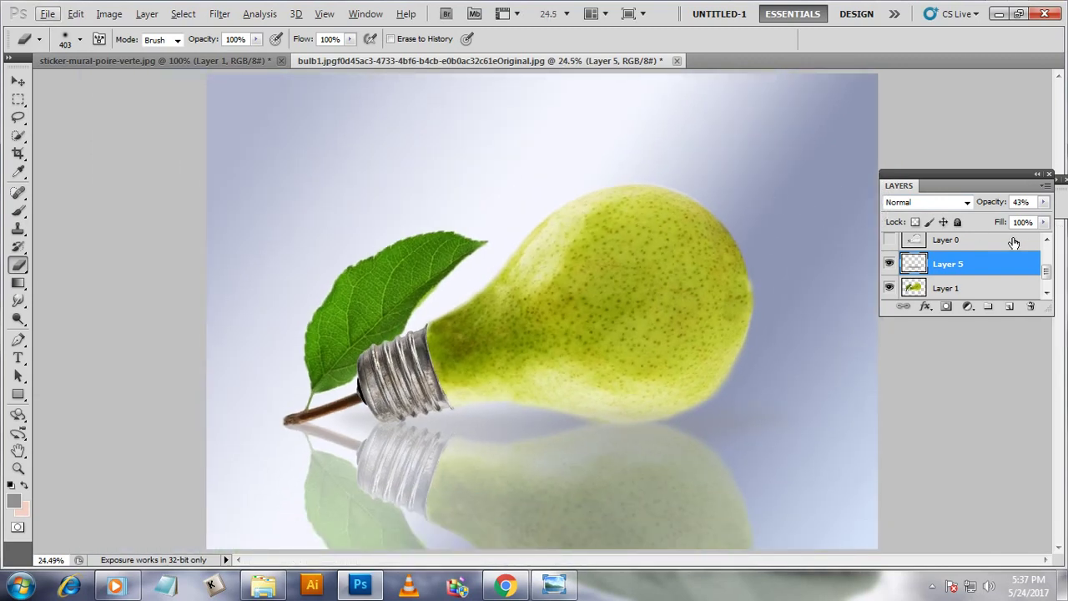
scroll(991, 251, up, 2)
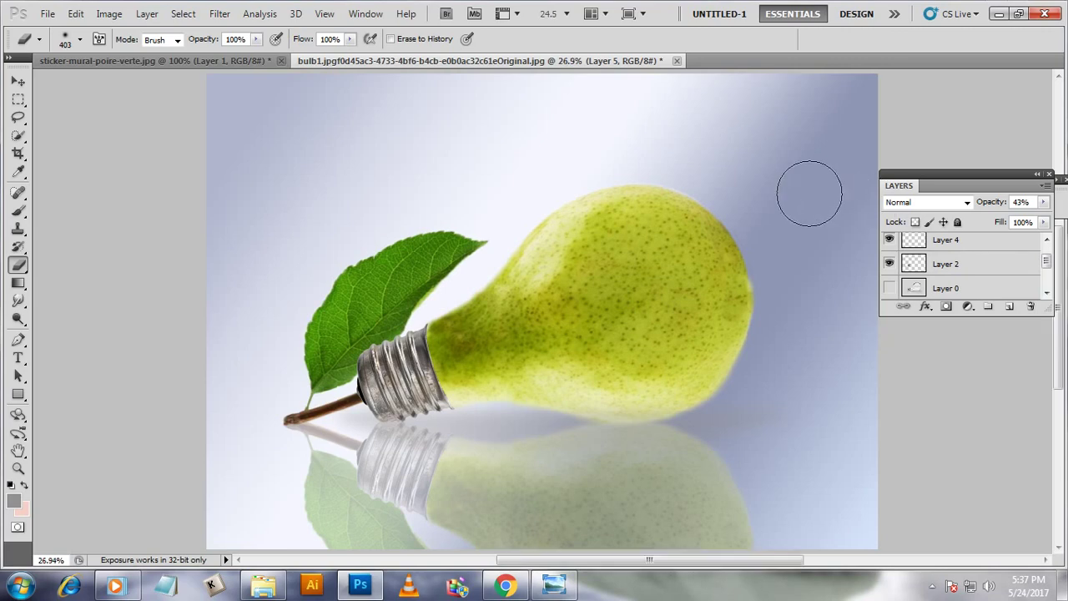
scroll(806, 191, up, 1)
click(19, 79)
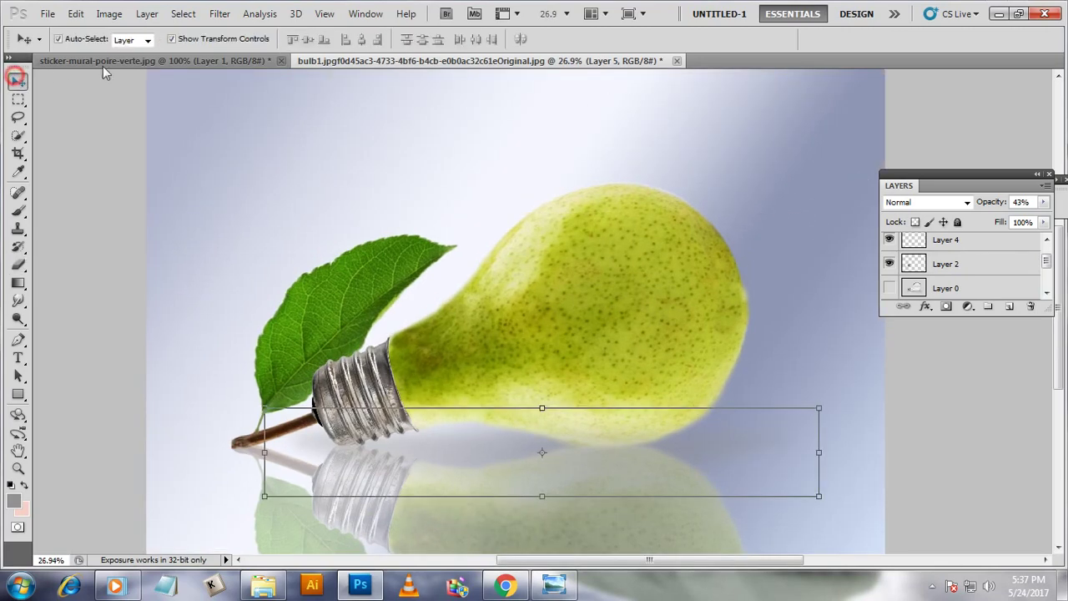
drag(345, 64, 344, 21)
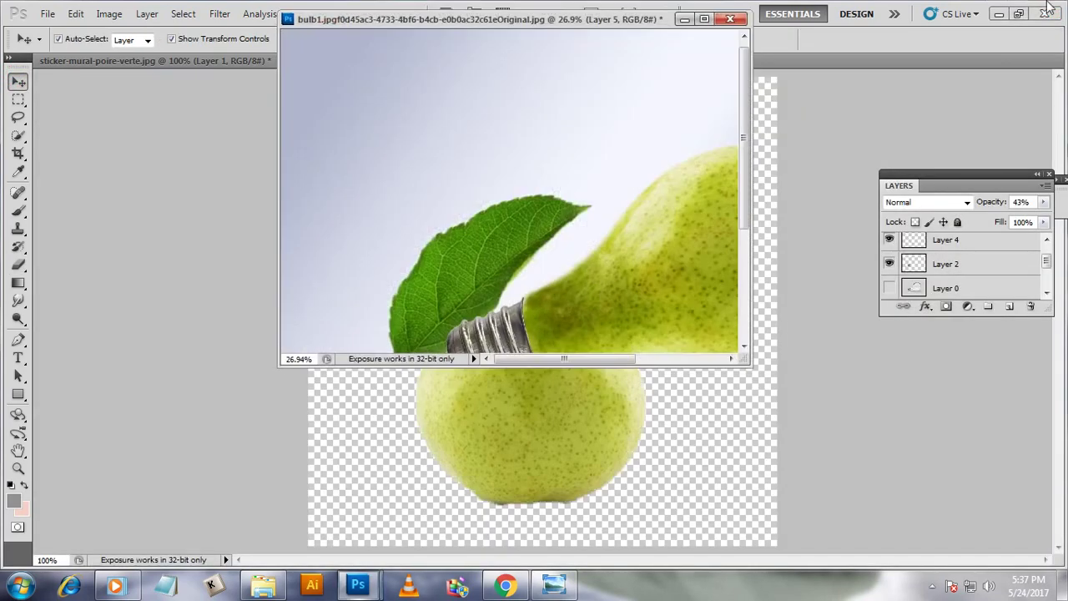
click(705, 20)
scroll(837, 289, up, 1)
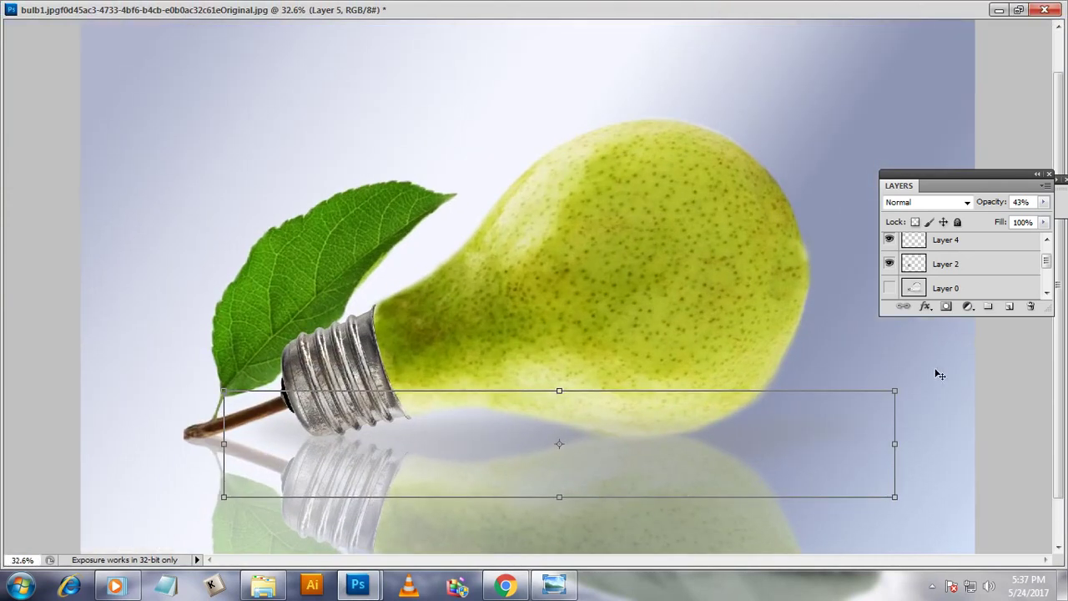
scroll(200, 197, down, 1)
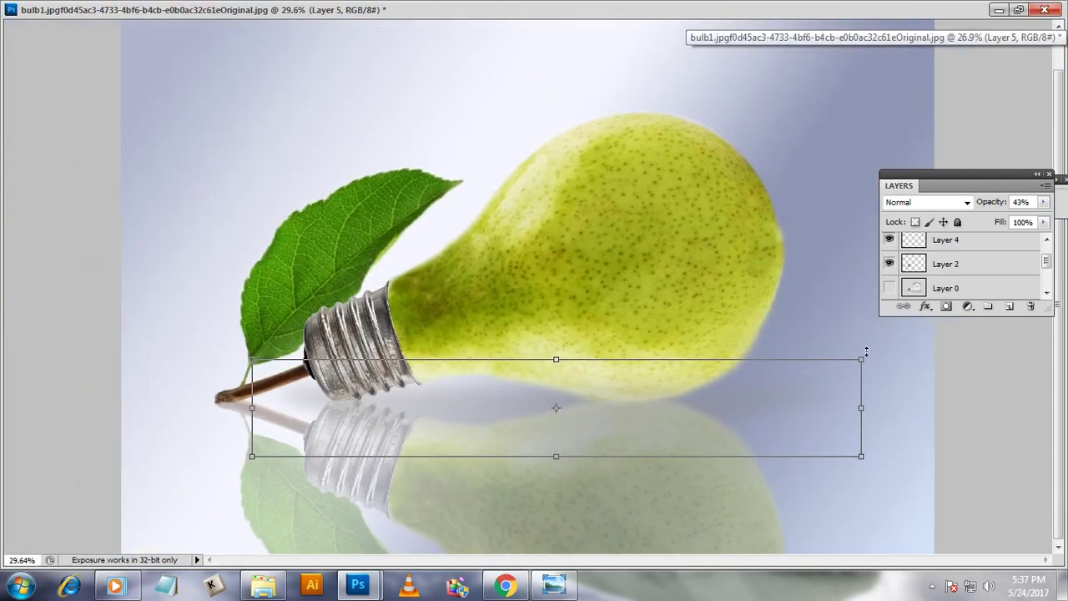
click(997, 399)
scroll(855, 365, up, 1)
scroll(839, 362, up, 1)
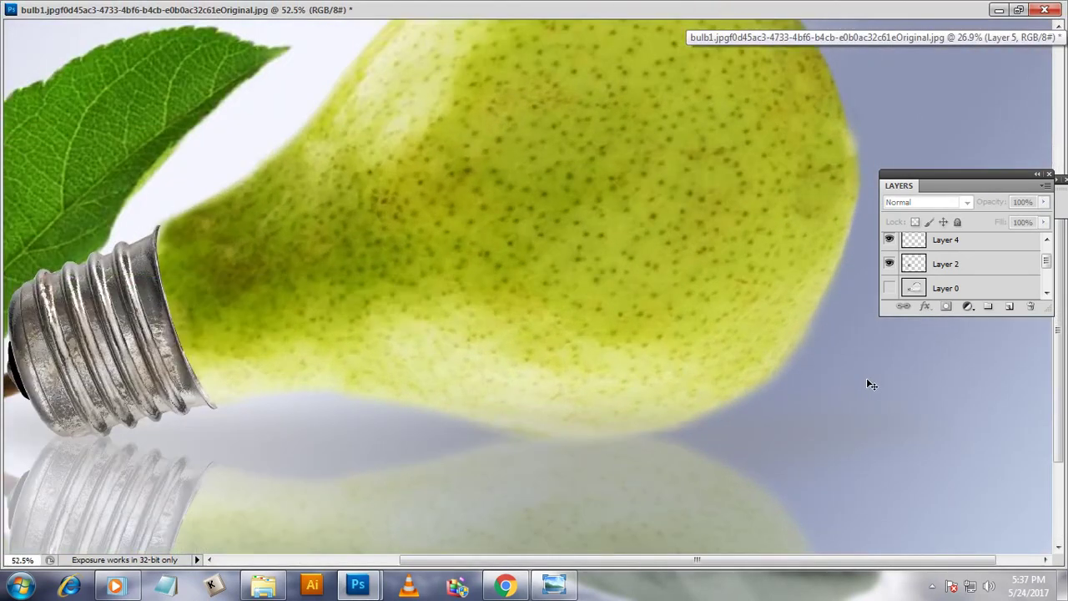
scroll(834, 400, up, 1)
scroll(807, 415, down, 1)
scroll(429, 255, down, 1)
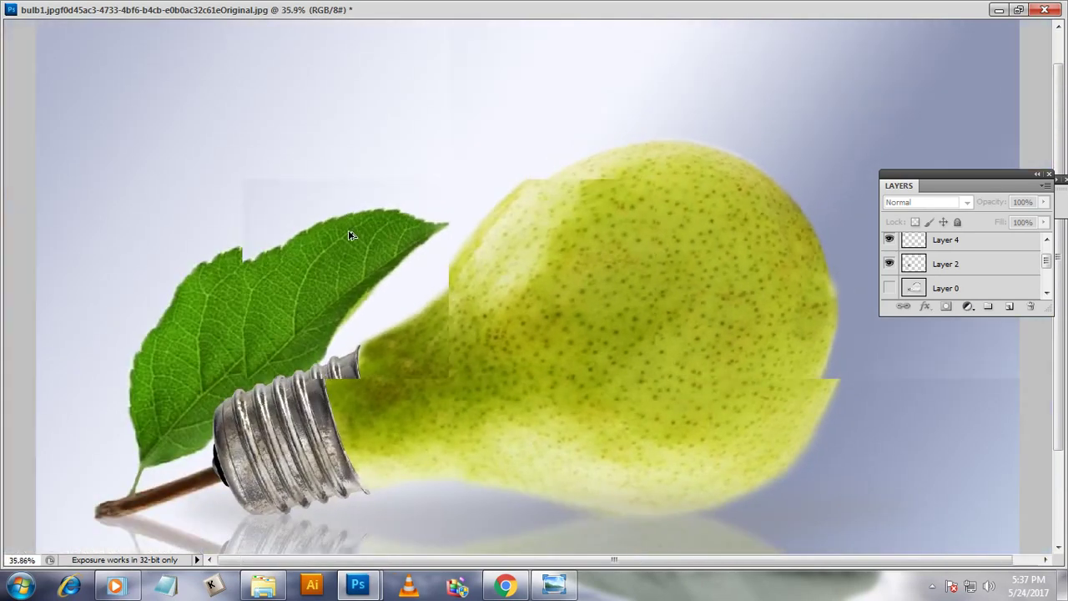
scroll(351, 231, down, 1)
scroll(968, 372, up, 1)
scroll(959, 381, up, 1)
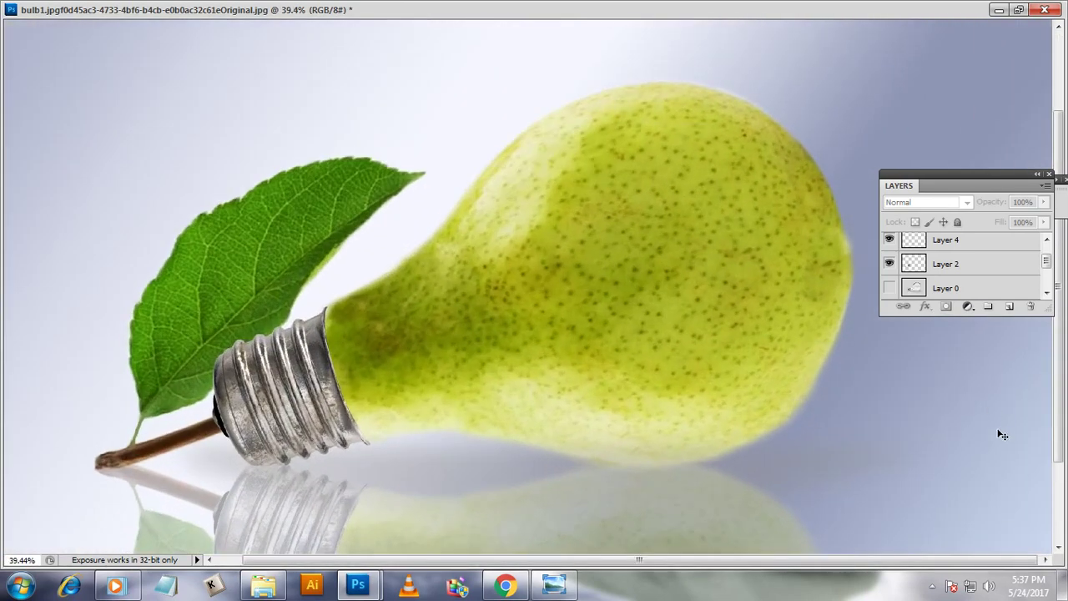
scroll(954, 434, up, 1)
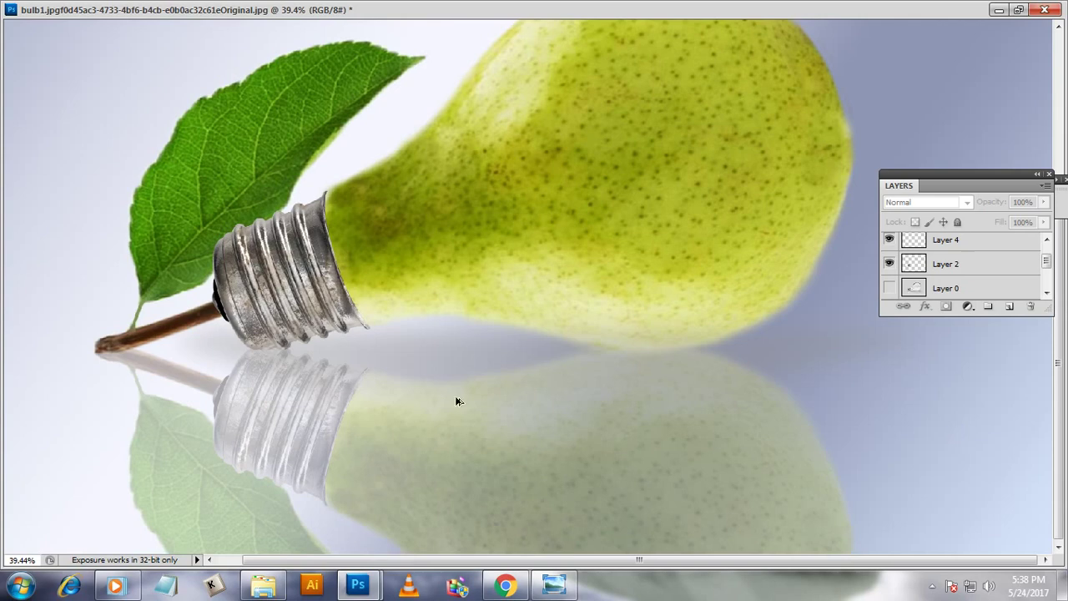
scroll(334, 375, down, 1)
scroll(259, 363, down, 1)
scroll(266, 363, down, 1)
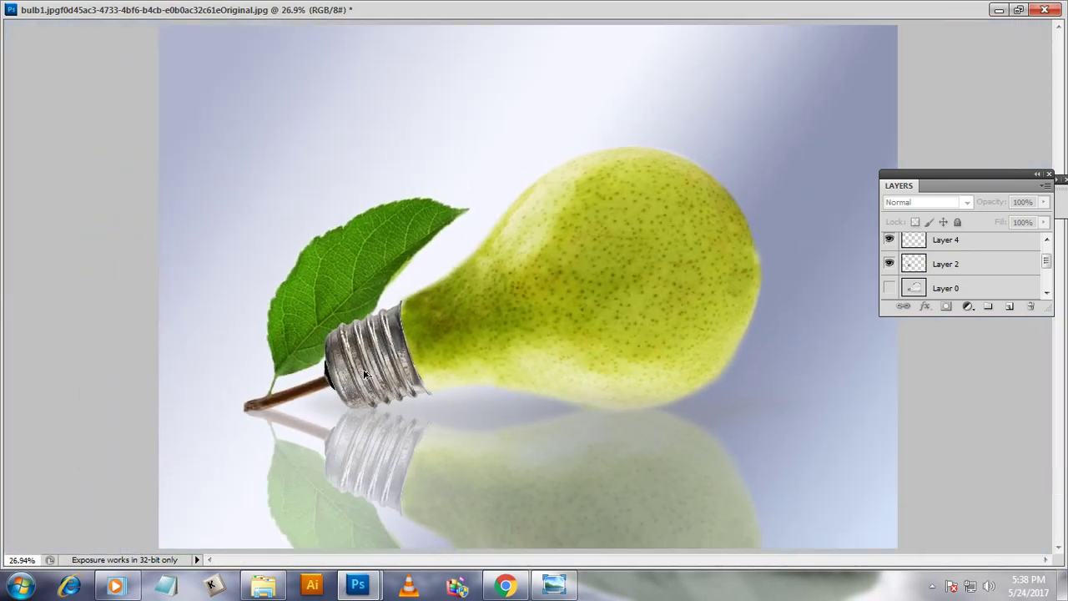
scroll(359, 375, down, 1)
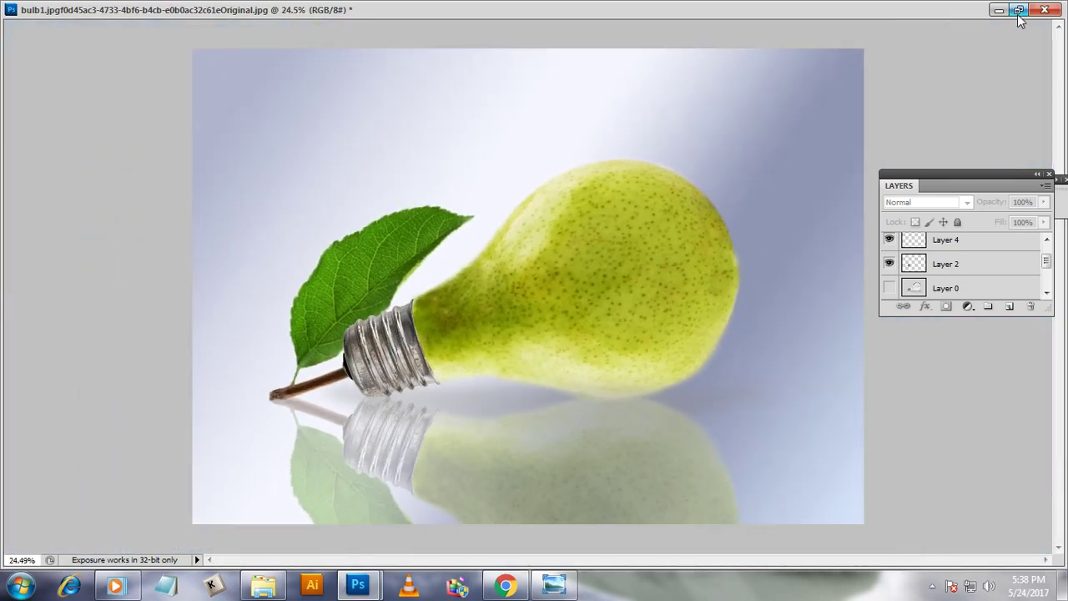
scroll(978, 132, up, 1)
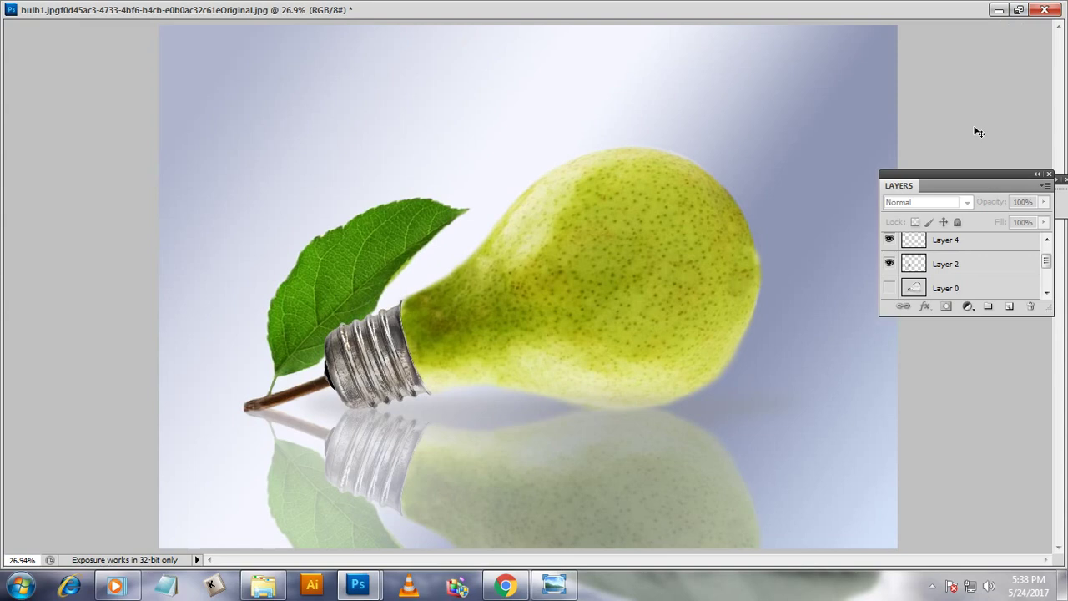
Start a Pen path at the pear's right edge, curving along its underside to the base.
click(703, 265)
key(s)
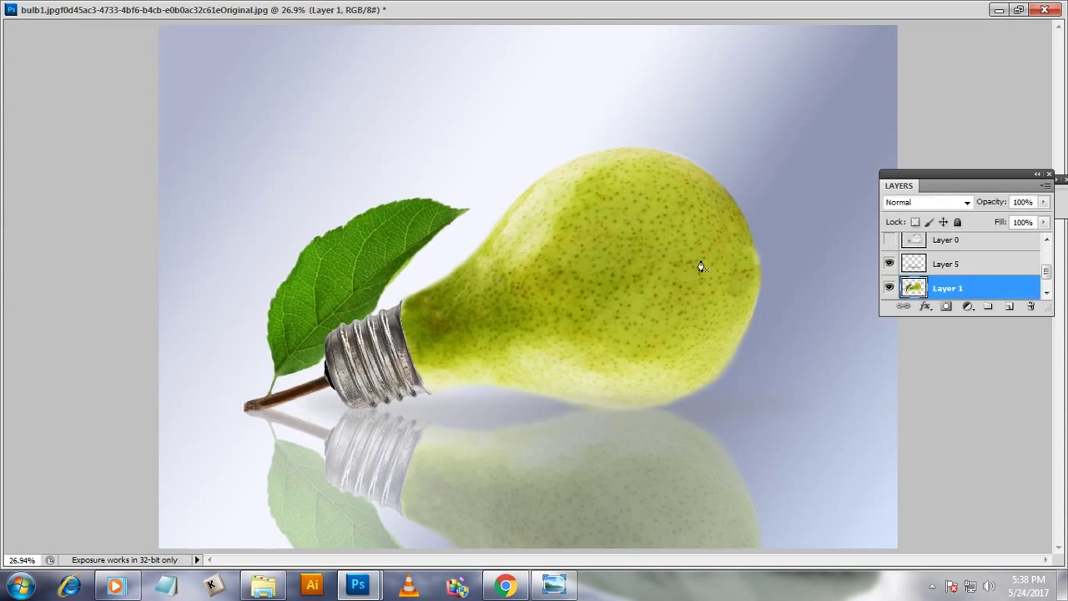
alt+click(757, 293)
drag(621, 408, 501, 402)
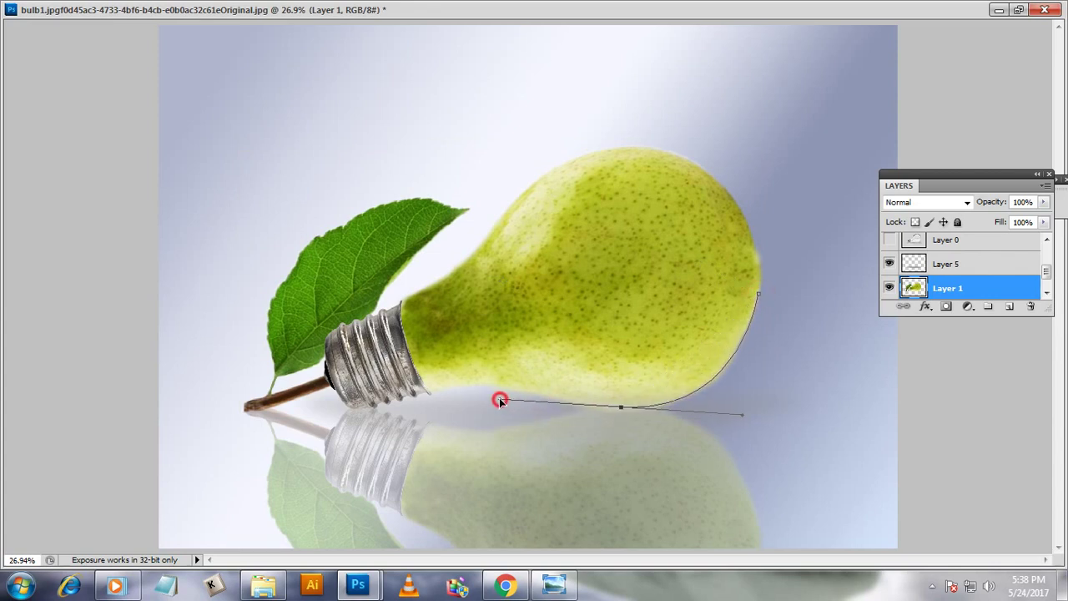
alt+click(620, 408)
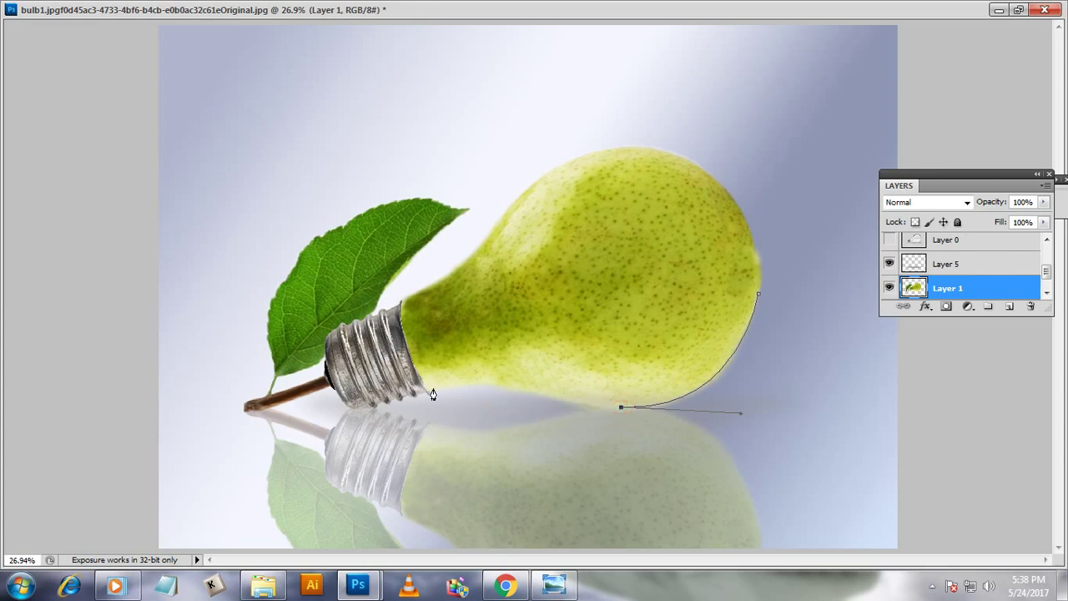
mouse_move(433, 390)
mouse_down()
mouse_move(400, 414)
mouse_move(390, 407)
mouse_up()
key(ctrl+z)
drag(501, 383, 495, 383)
click(430, 391)
drag(417, 399, 391, 407)
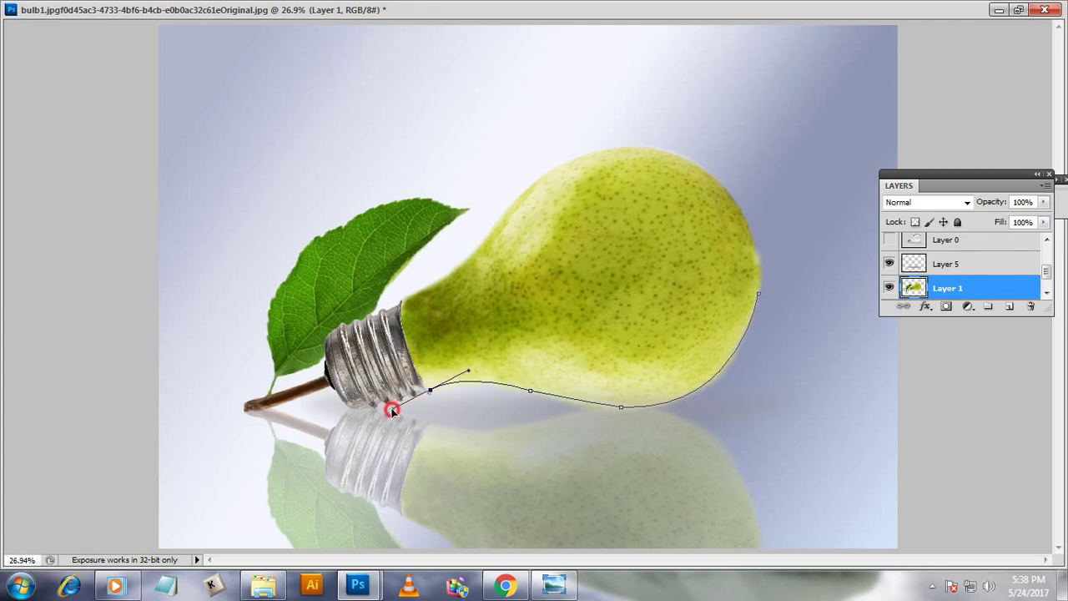
Extend the path across the reflection and back up, closing the shadow outline.
click(428, 428)
click(509, 451)
click(592, 463)
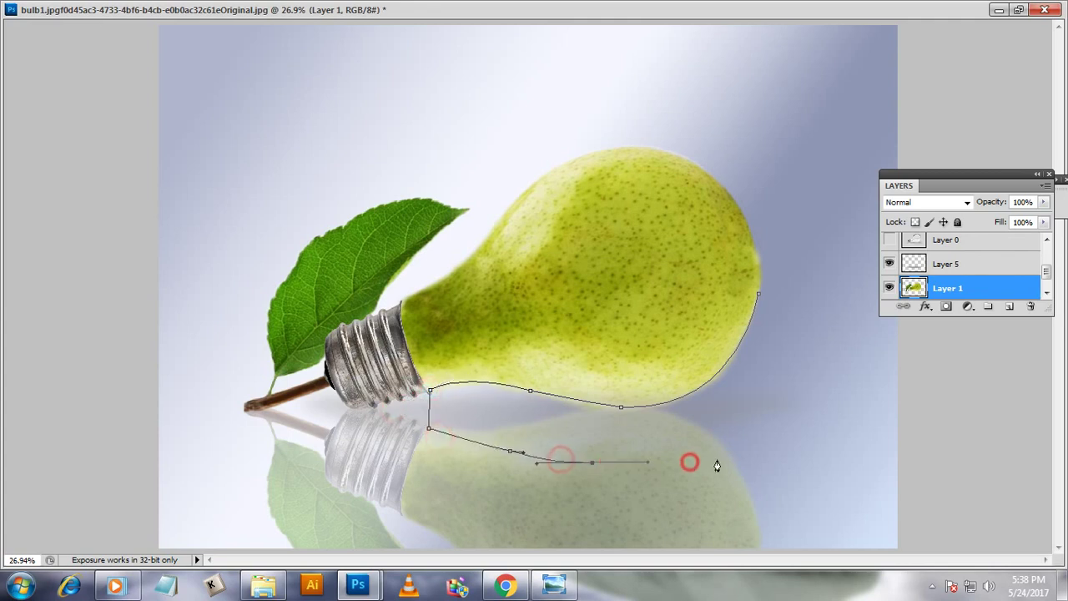
click(717, 458)
drag(818, 407, 816, 326)
click(760, 295)
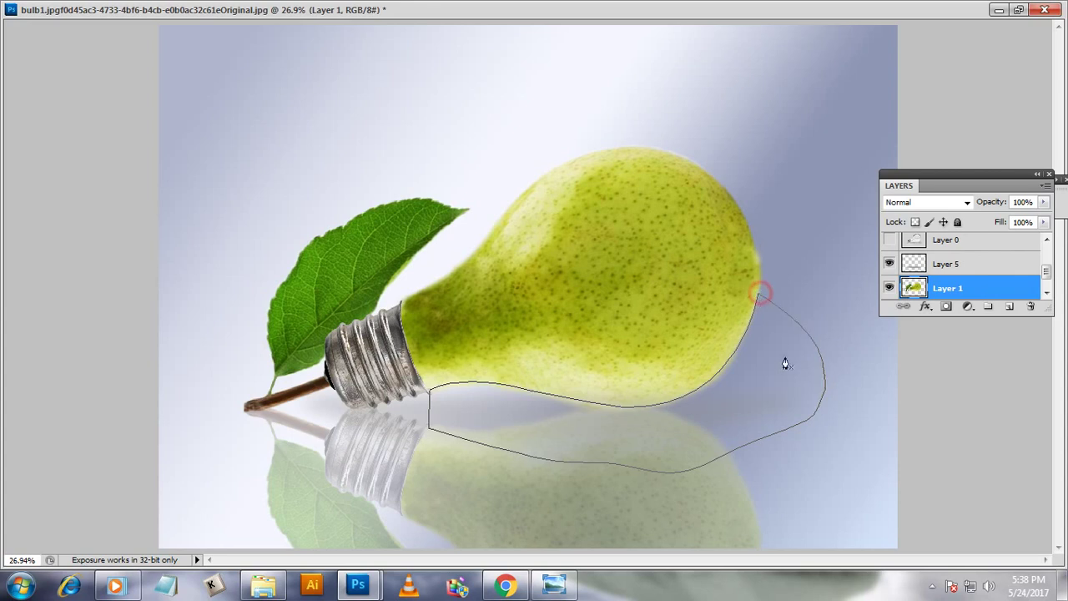
Load the outline as a selection on Layer 1, then deselect and commit the transform.
click(1011, 307)
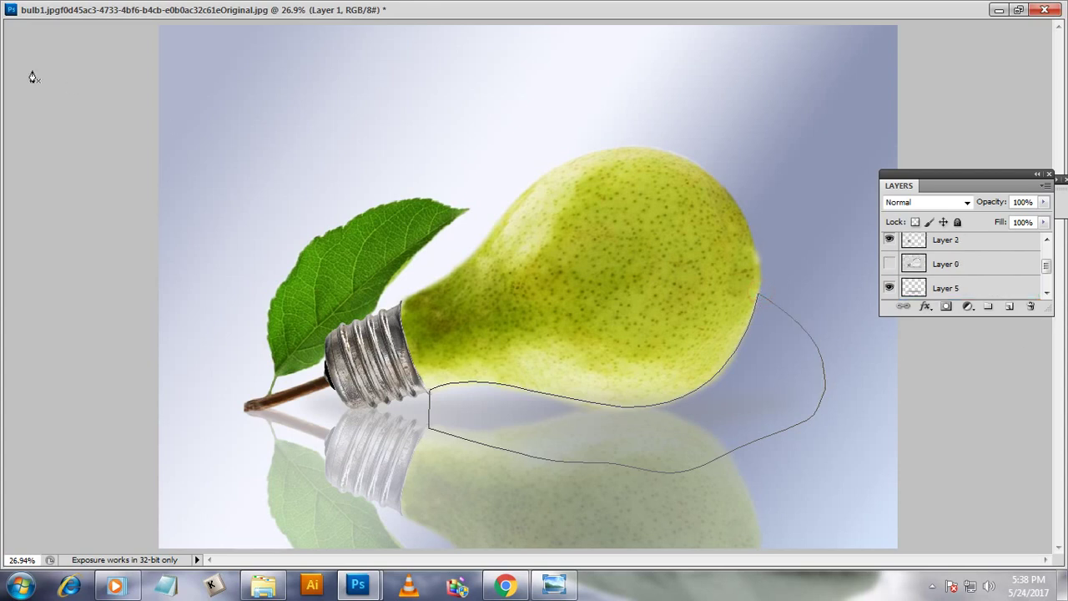
click(653, 254)
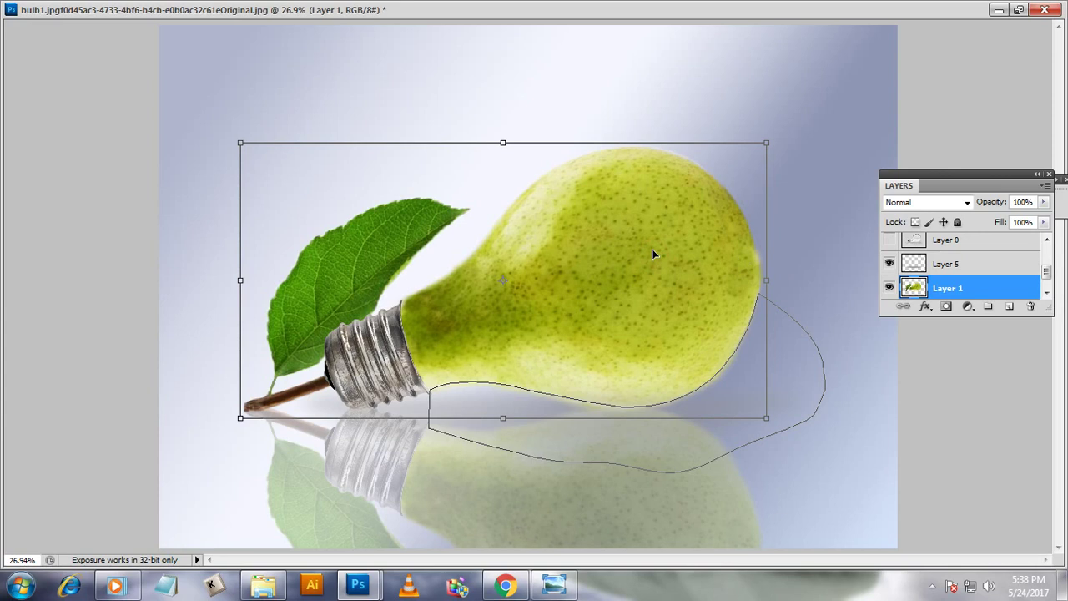
key(ctrl+Return)
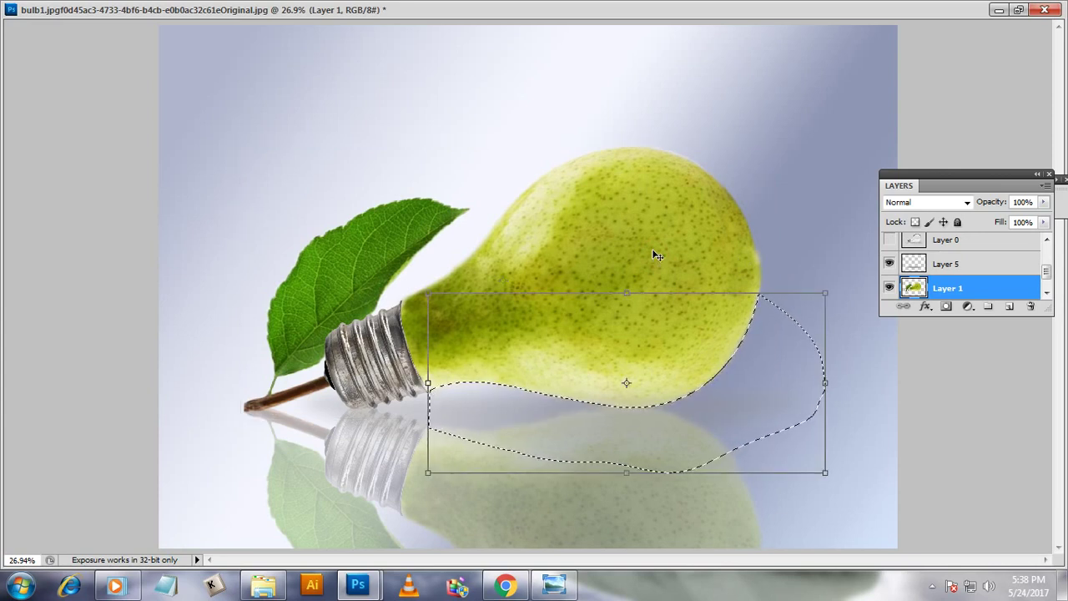
key(ctrl+d)
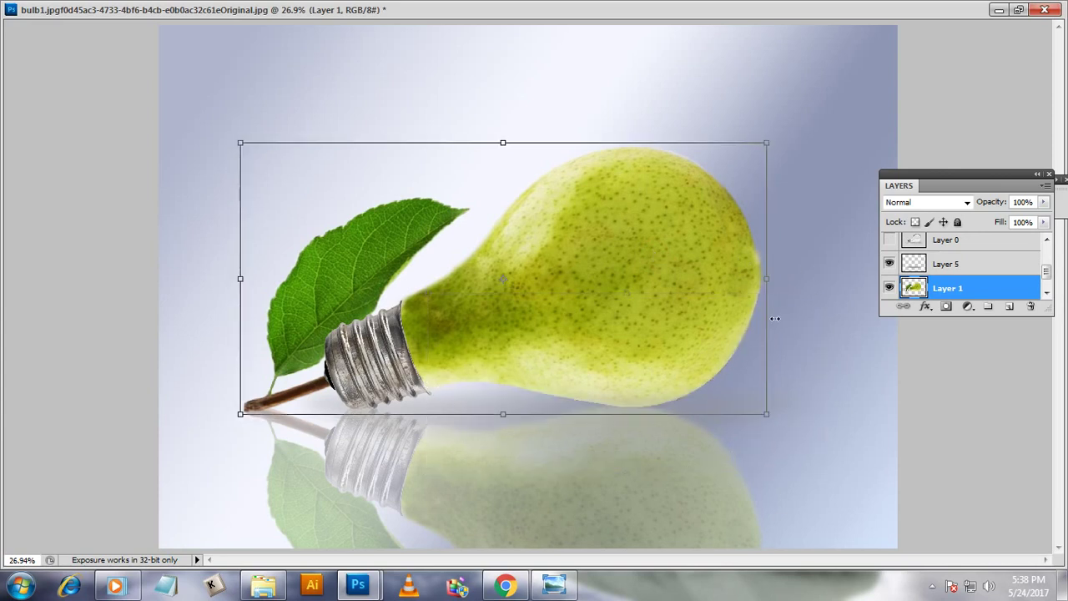
key(ctrl+minus)
key(ctrl+minus)
key(Return)
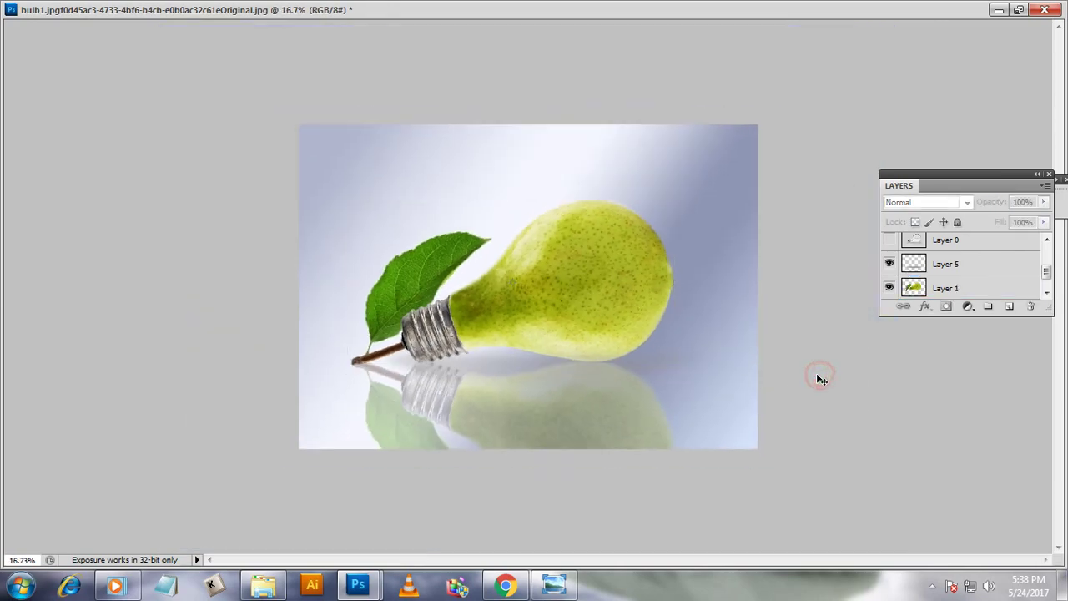
Set the Layer 2 copy reflection to 40% opacity.
scroll(559, 363, up, 3)
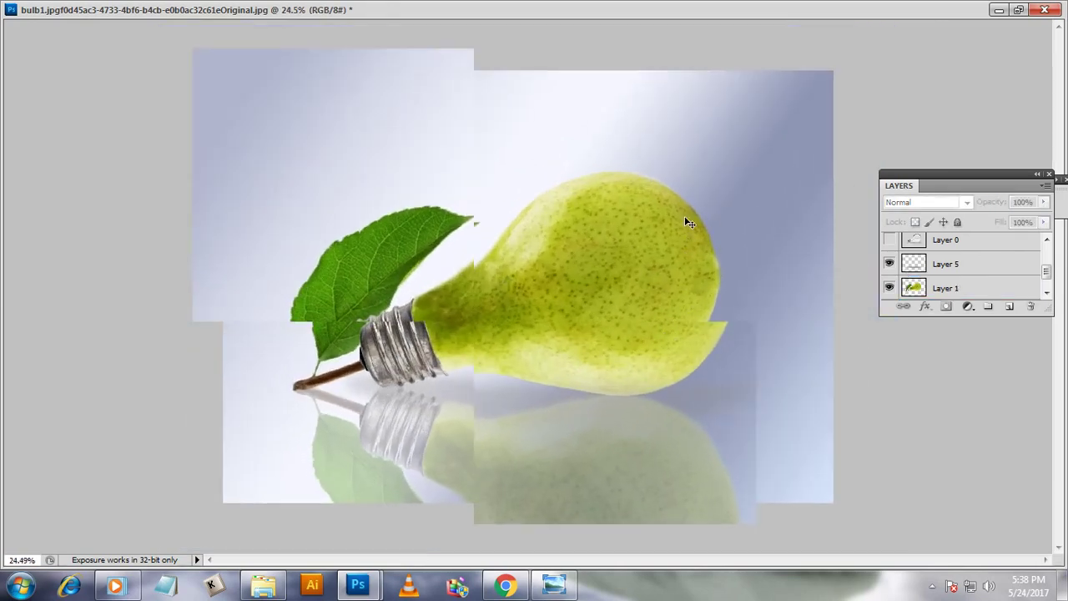
scroll(492, 205, down, 2)
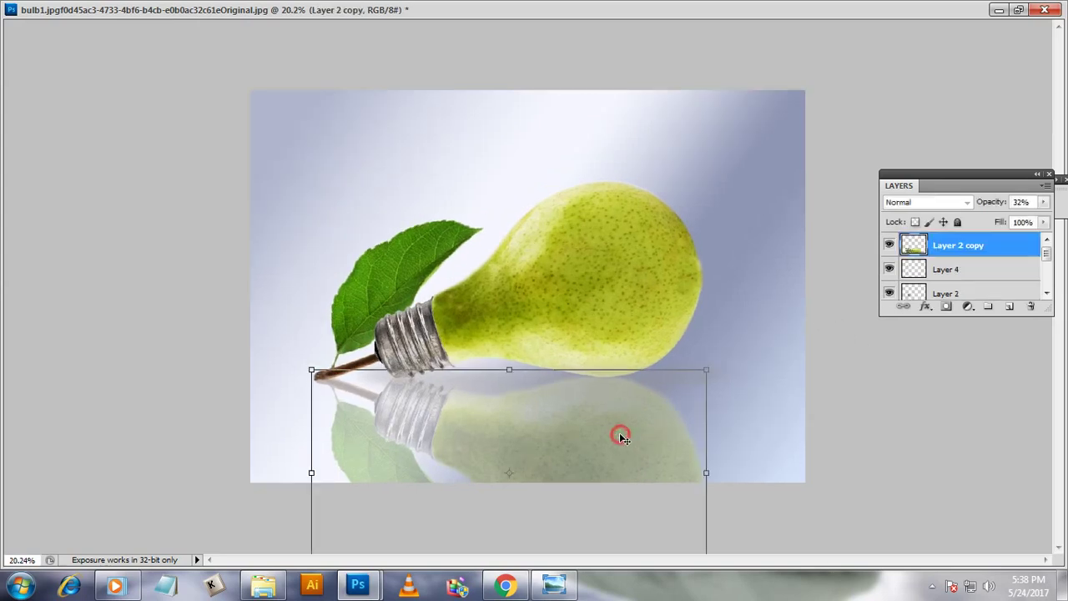
click(1043, 203)
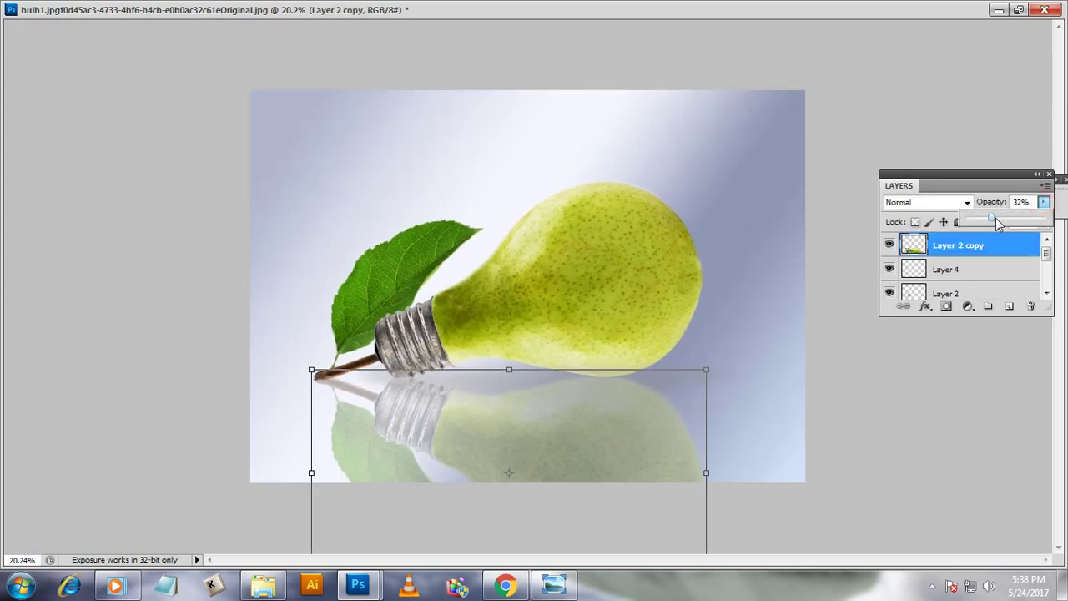
drag(998, 224, 999, 222)
click(881, 421)
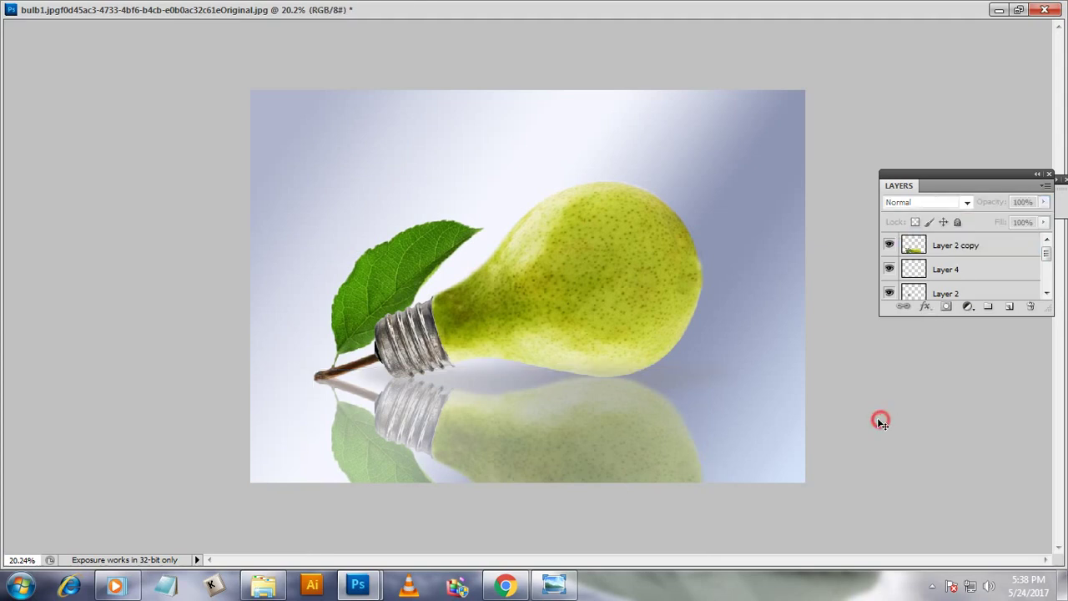
Raise Layer 5 to 52% opacity and brush over it beneath the pear's belly.
scroll(583, 214, down, 1)
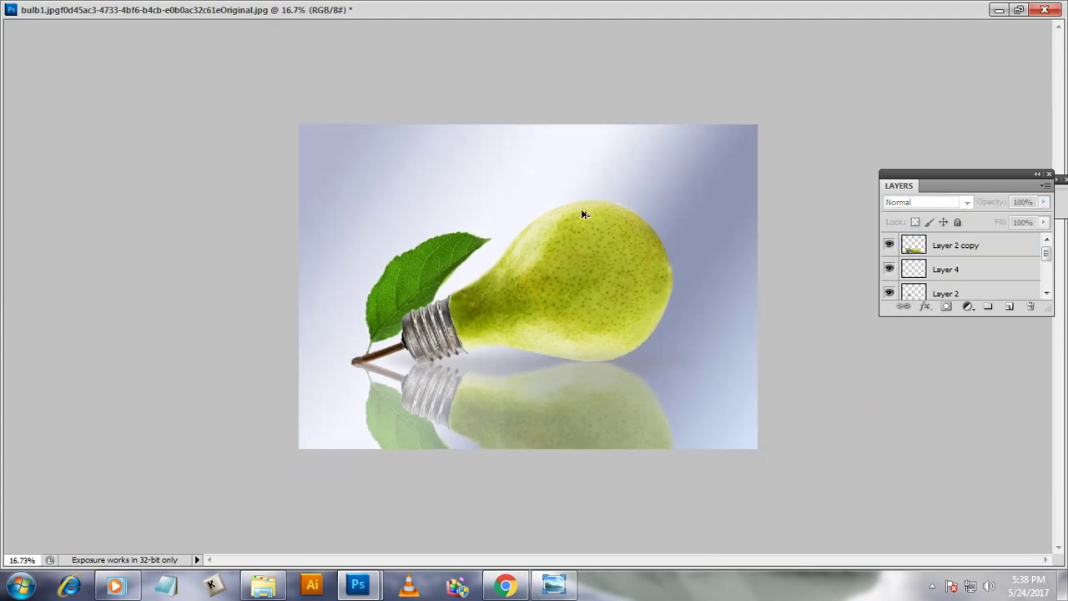
click(510, 364)
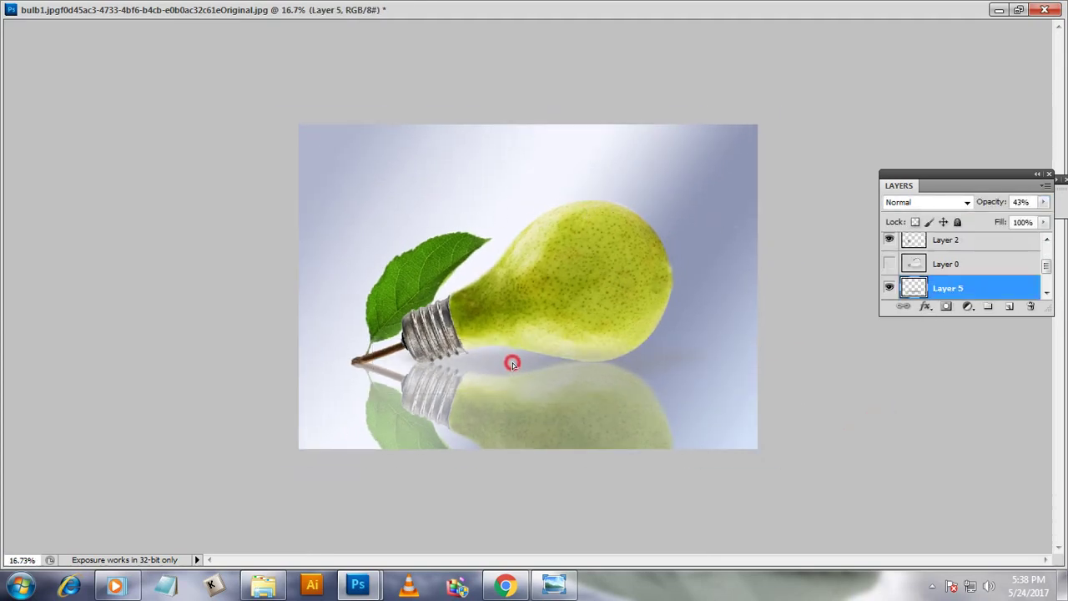
click(1043, 201)
drag(1000, 219, 1005, 220)
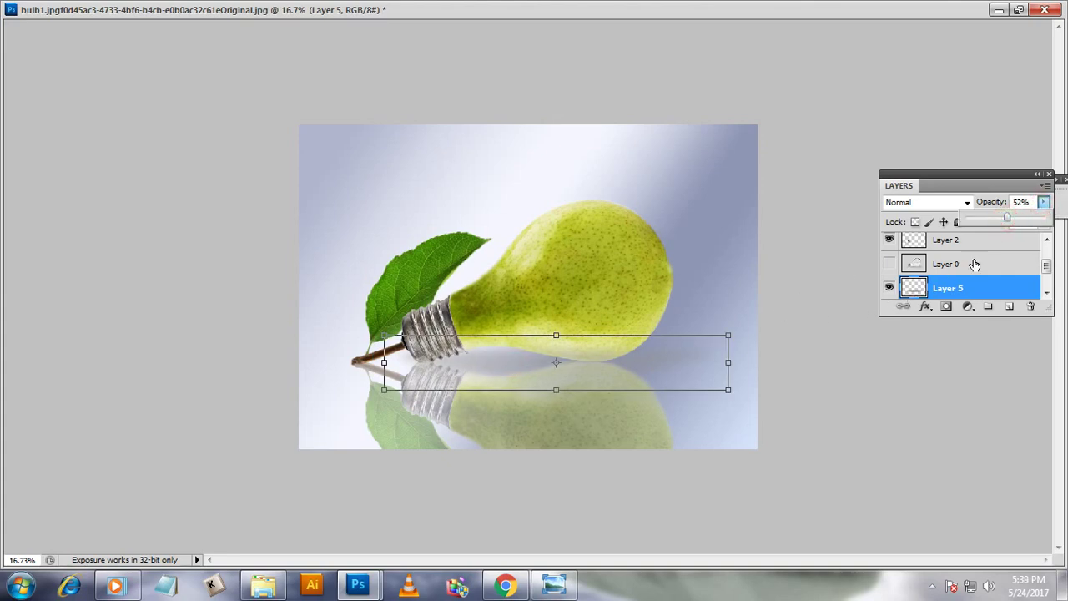
key(e)
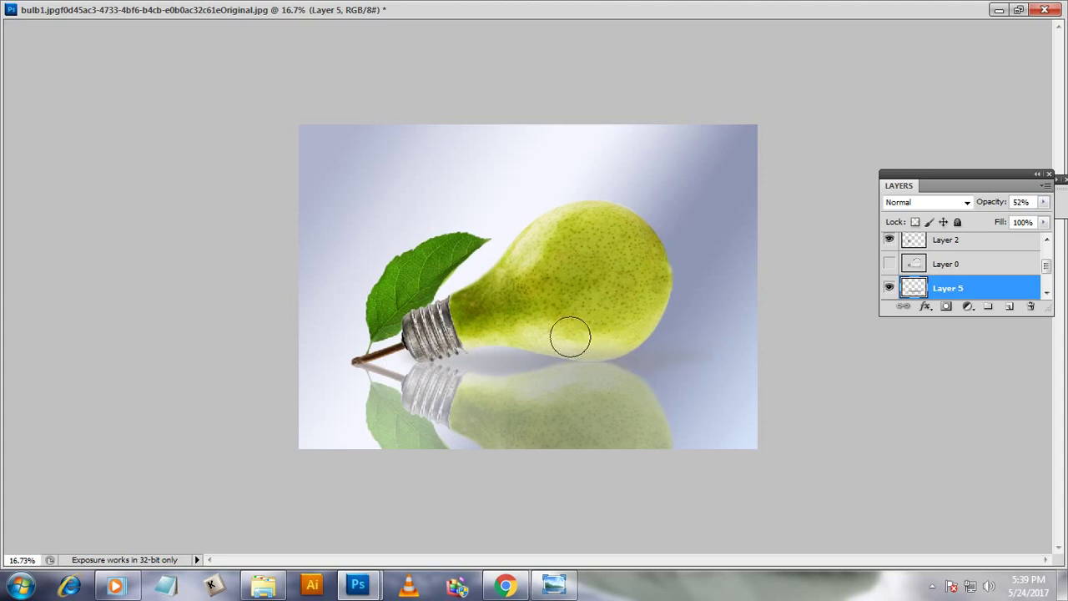
mouse_move(557, 335)
mouse_down()
mouse_move(584, 340)
mouse_move(477, 322)
mouse_move(434, 337)
mouse_move(479, 326)
mouse_move(570, 333)
mouse_move(629, 313)
mouse_move(519, 236)
mouse_up()
Zoom in, collapse the Layers panel to icons and move it to the upper right.
scroll(815, 270, up, 2)
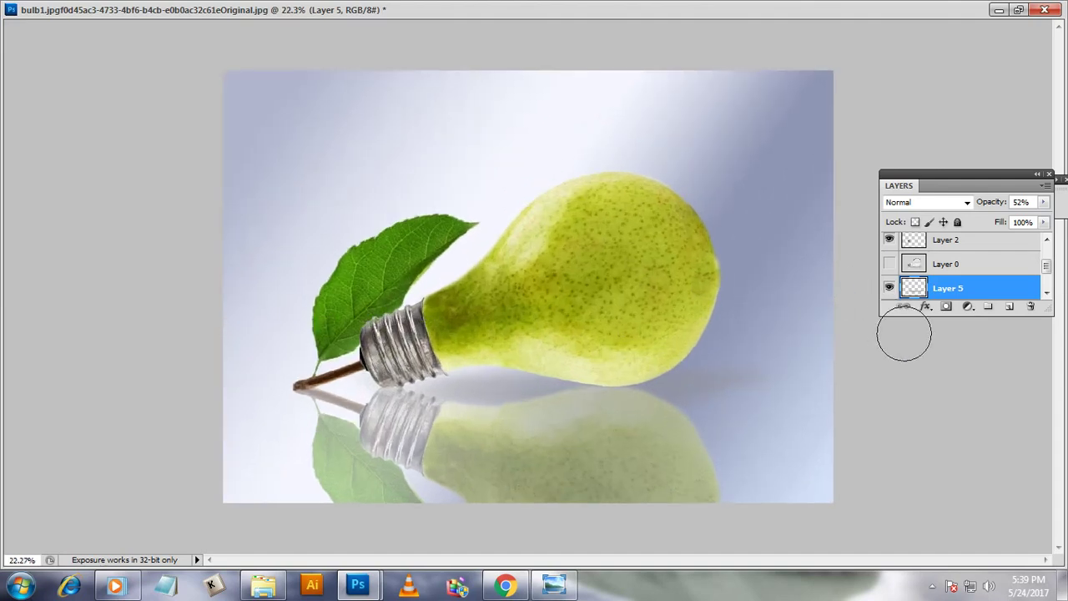
scroll(906, 329, up, 2)
scroll(968, 434, up, 1)
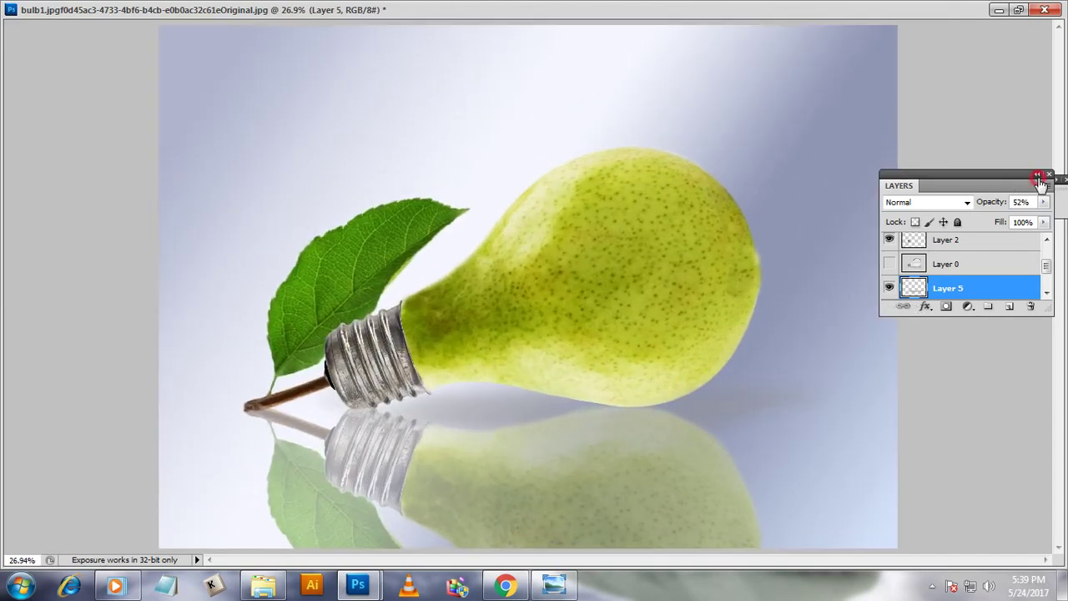
click(1038, 177)
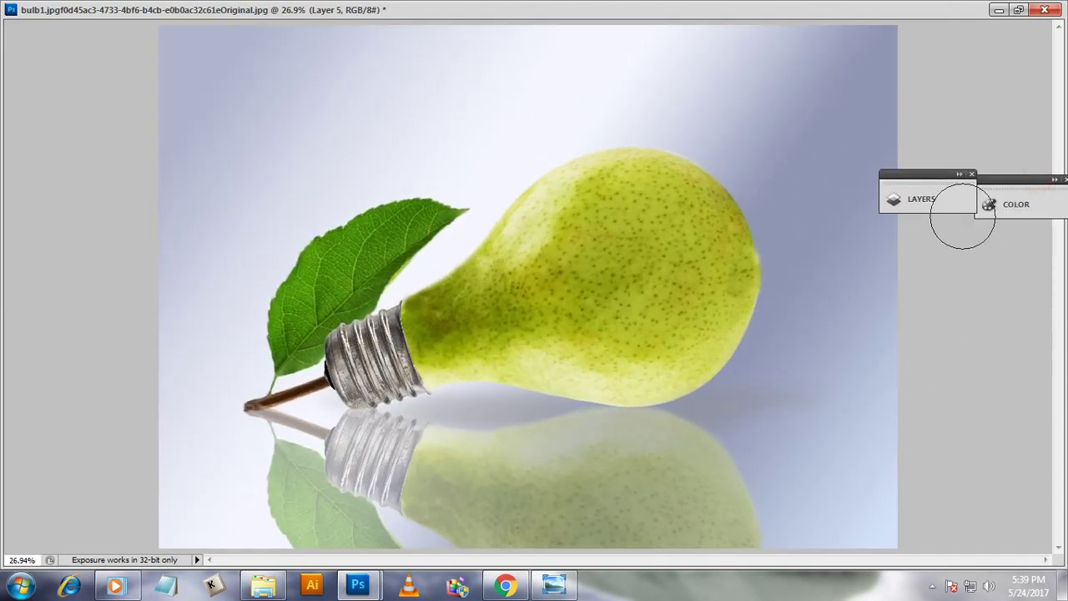
drag(929, 173, 1008, 100)
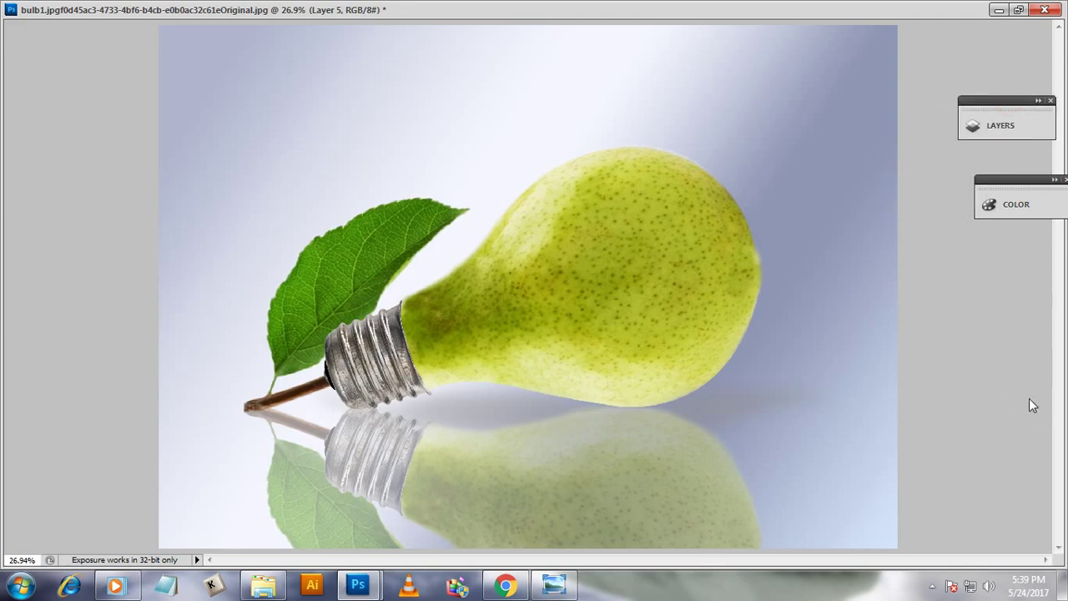